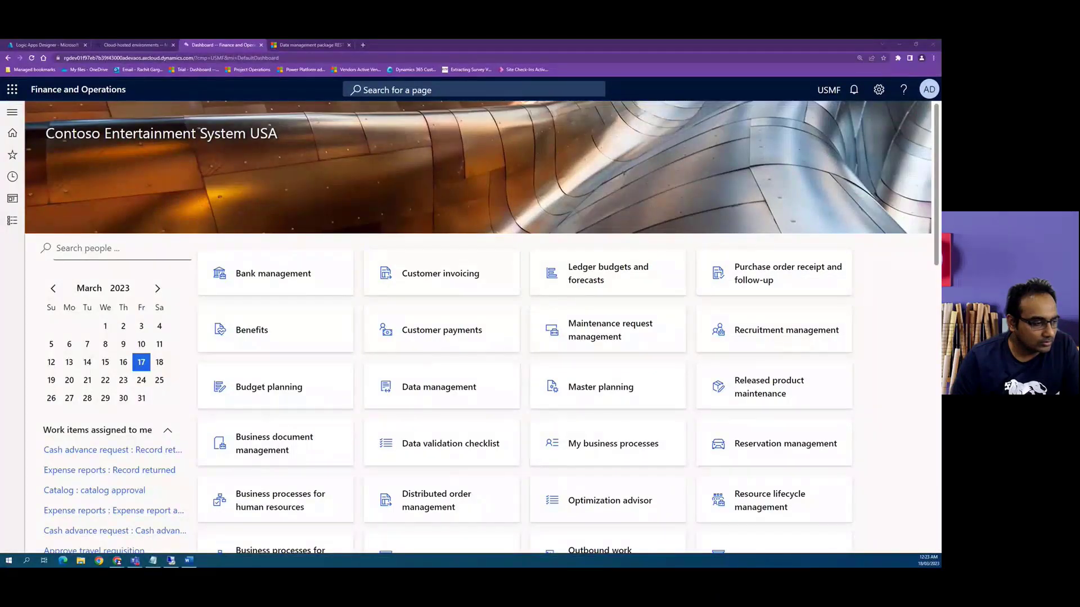
{"action": "key", "text": "super+d"}
{"action": "key", "text": "super+d"}
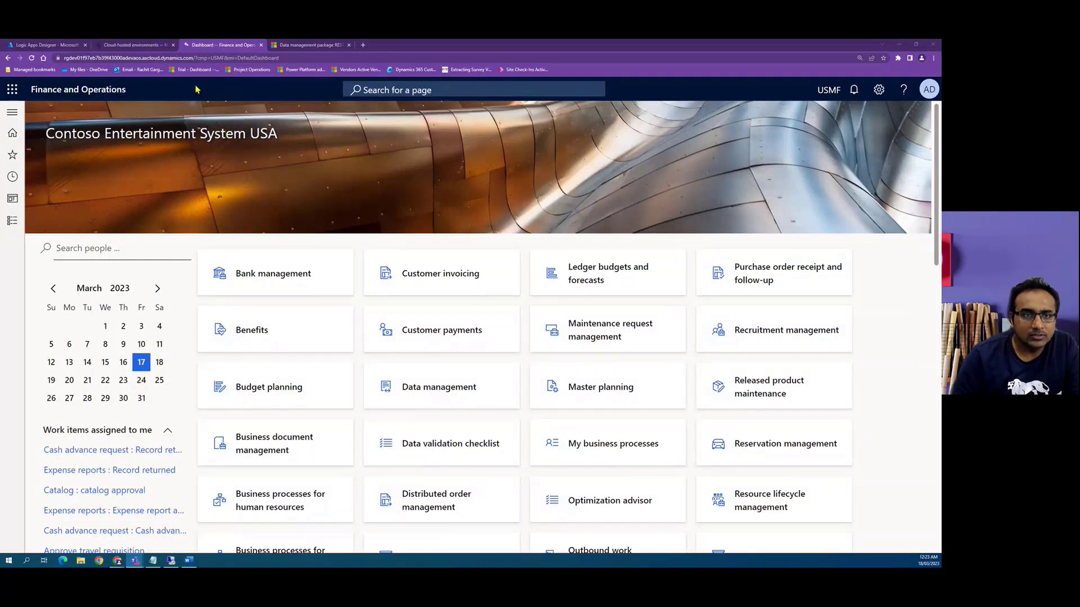
Open the IMP_CustomerGroups import project from the Data management workspace and check its Customer groups entity.
{"action": "left_click", "coordinate": [12, 177]}
{"action": "left_click", "coordinate": [73, 206]}
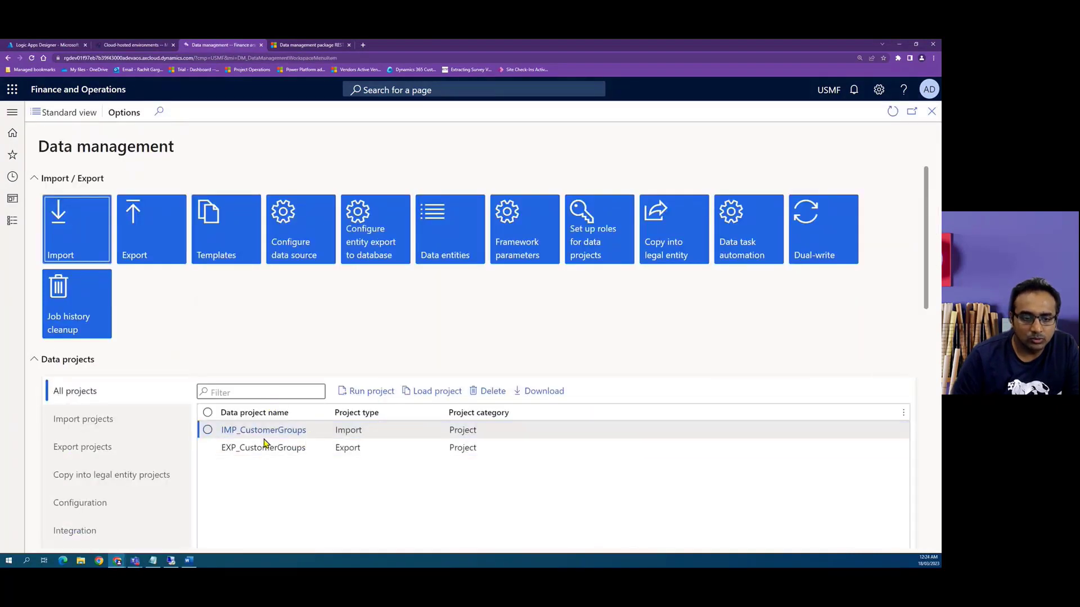
{"action": "left_click", "coordinate": [267, 433]}
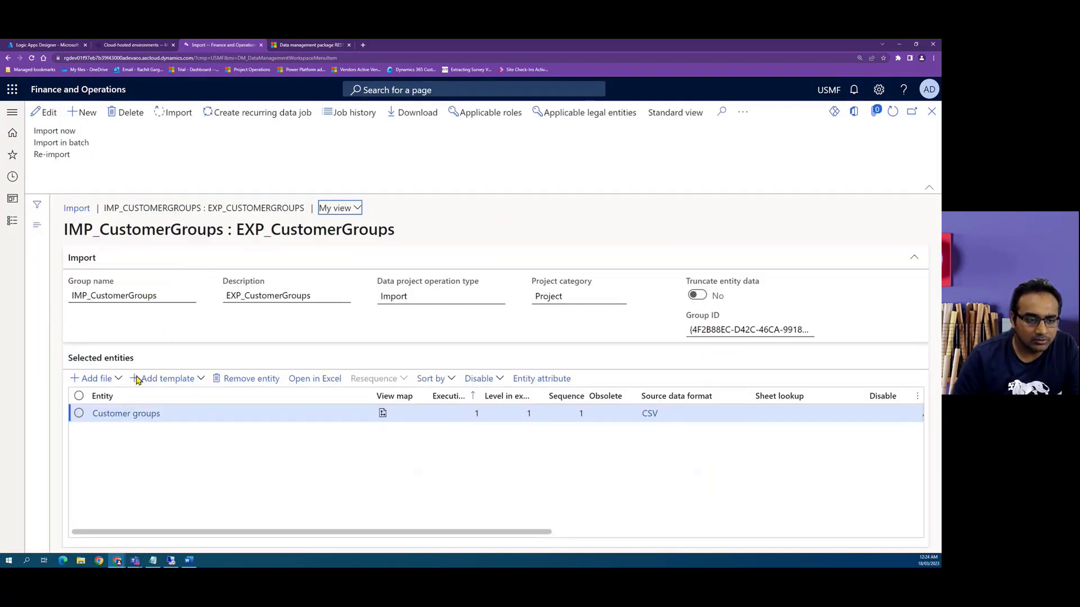
{"action": "mouse_move", "coordinate": [148, 423]}
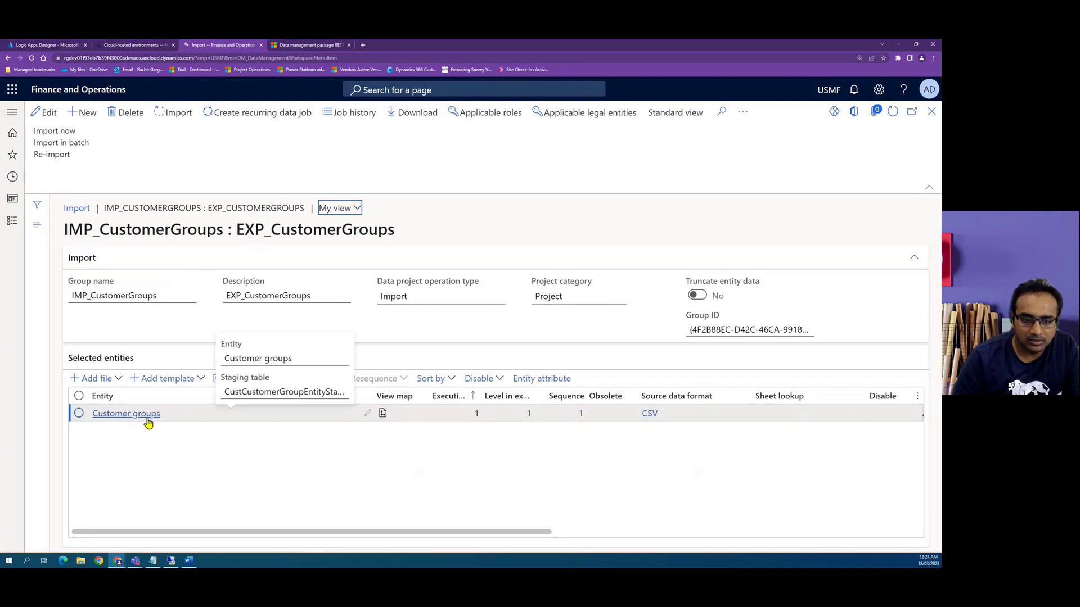
{"action": "left_click", "coordinate": [198, 414]}
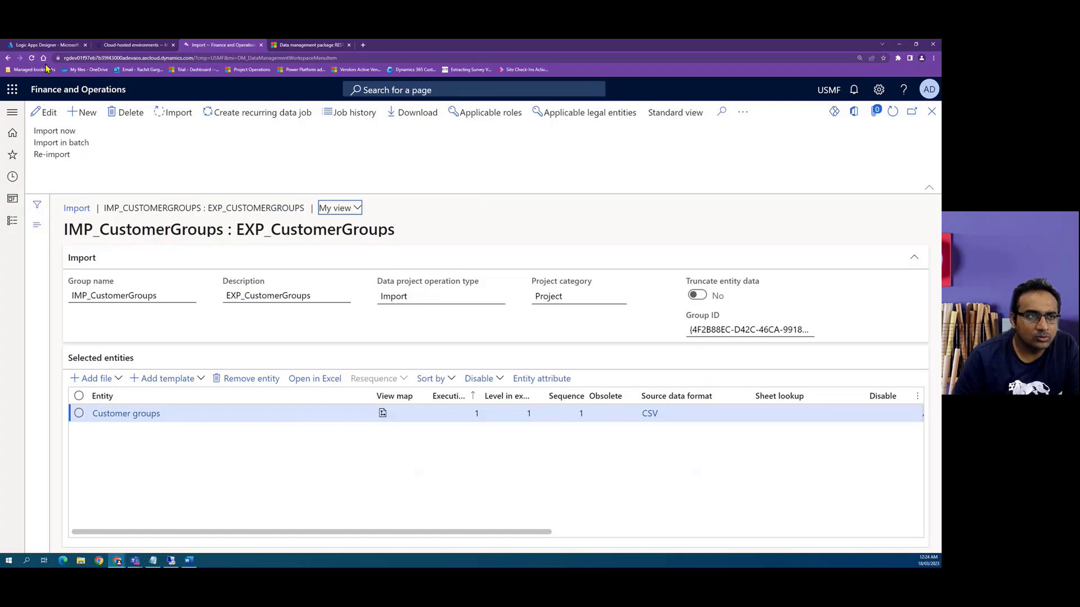
Switch to the Azure portal and view the zip package in the inbound container of storage account ytplayliststoraged365, under resource group YTLogicappPlaylist.
{"action": "left_click", "coordinate": [46, 45]}
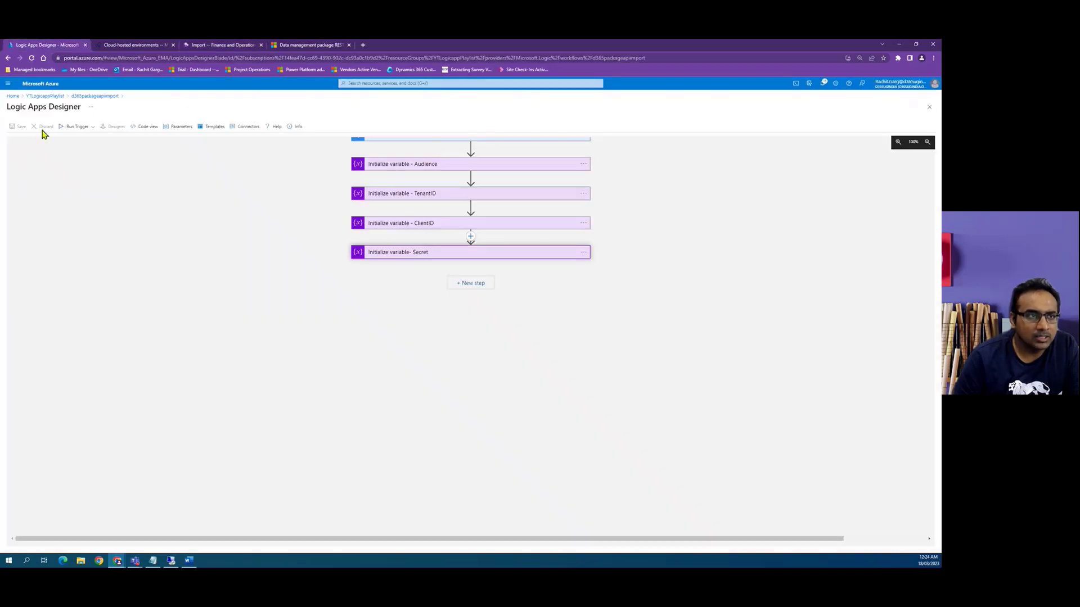
{"action": "left_click", "coordinate": [13, 96]}
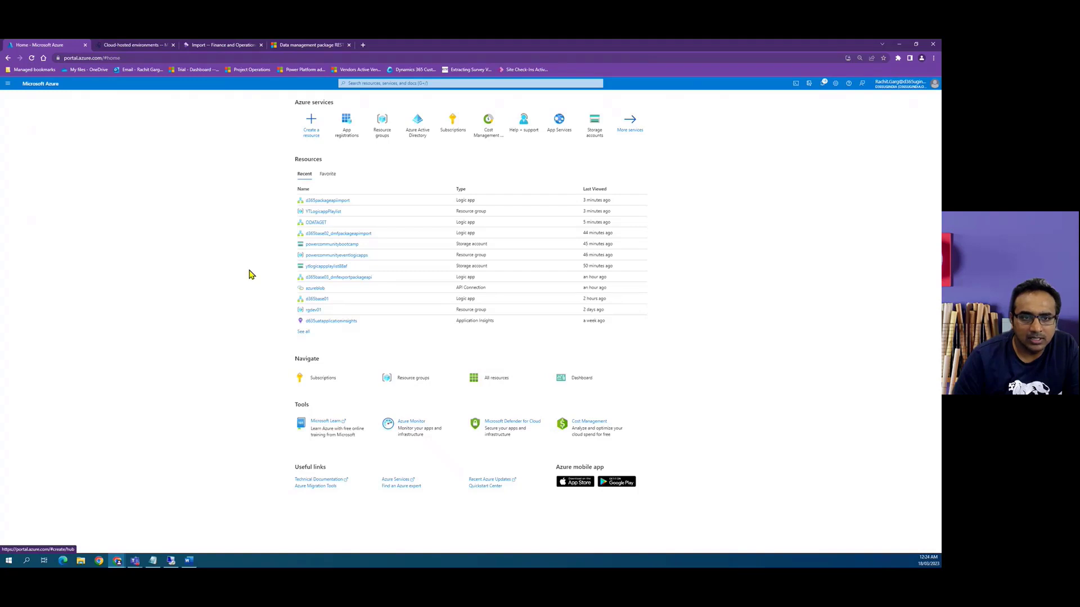
{"action": "left_click", "coordinate": [326, 212]}
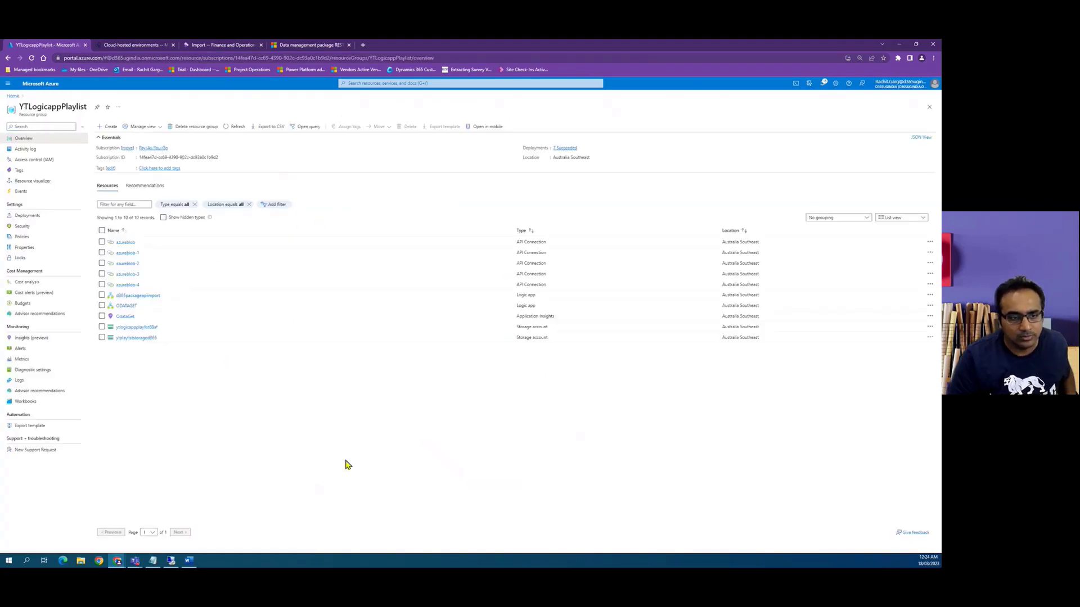
{"action": "key", "text": "ctrl+plus"}
{"action": "key", "text": "ctrl+plus"}
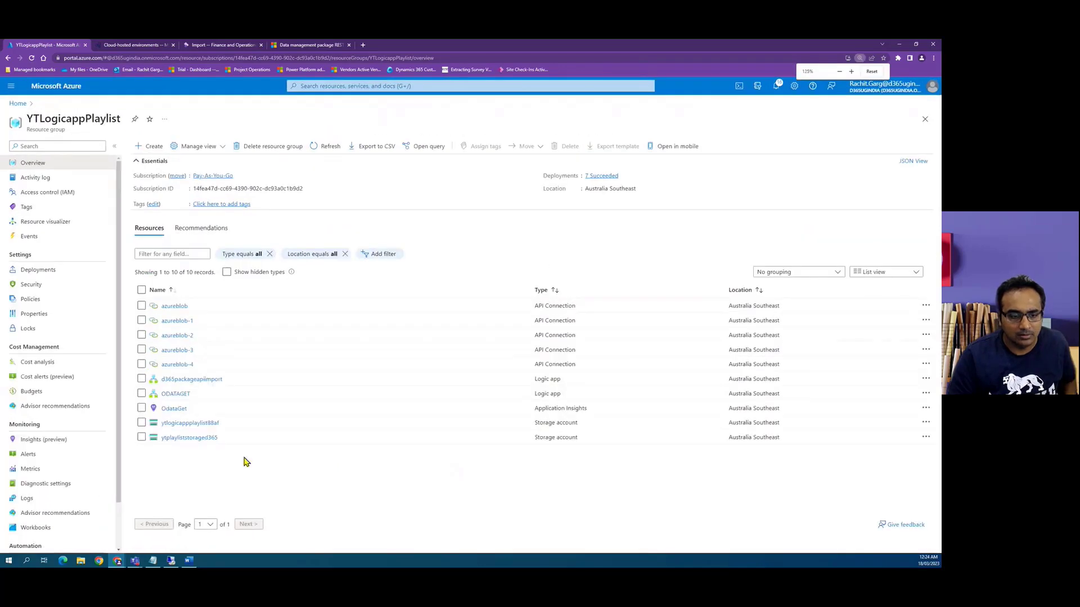
{"action": "left_click", "coordinate": [191, 440]}
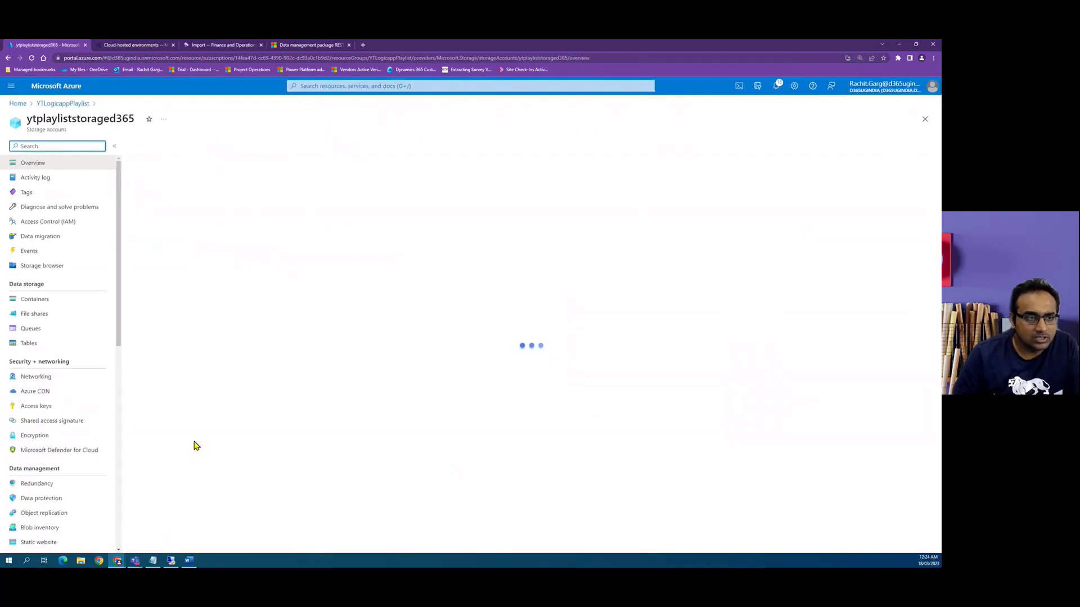
{"action": "left_click", "coordinate": [57, 301]}
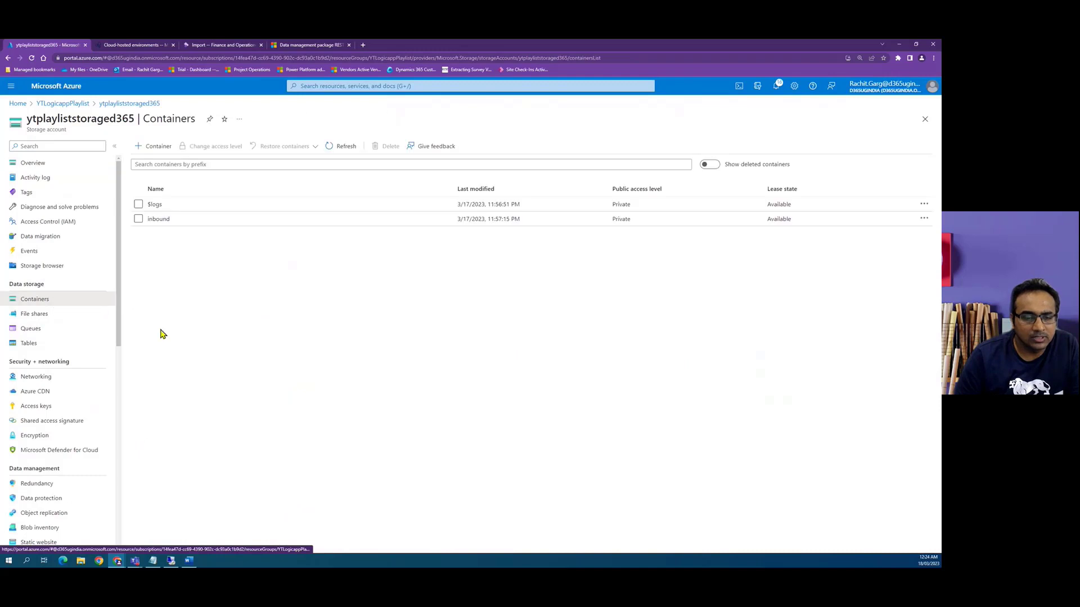
{"action": "left_click", "coordinate": [158, 220]}
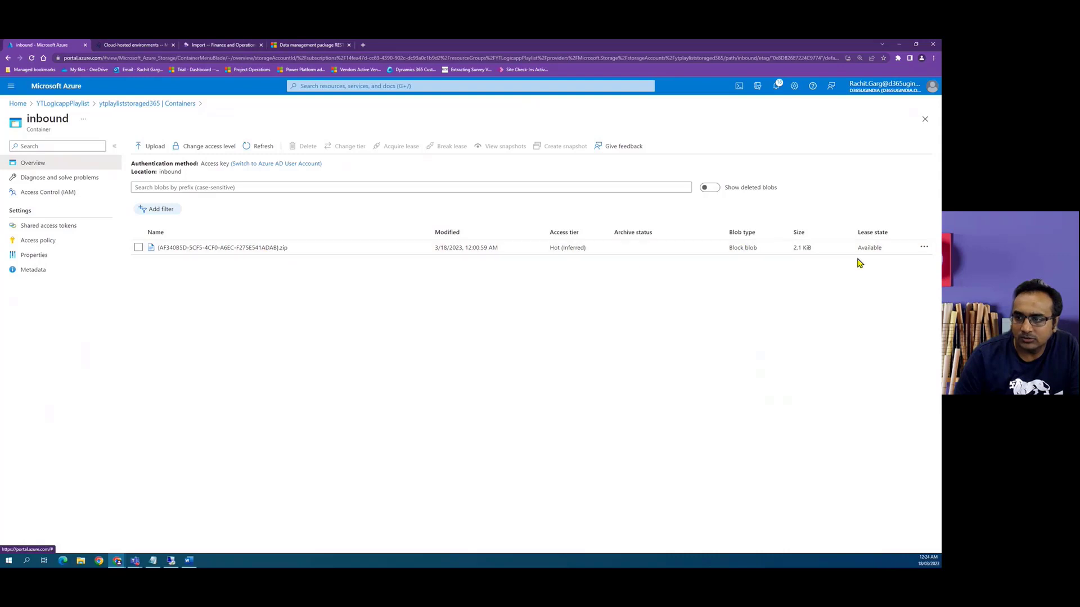
{"action": "left_click", "coordinate": [238, 248]}
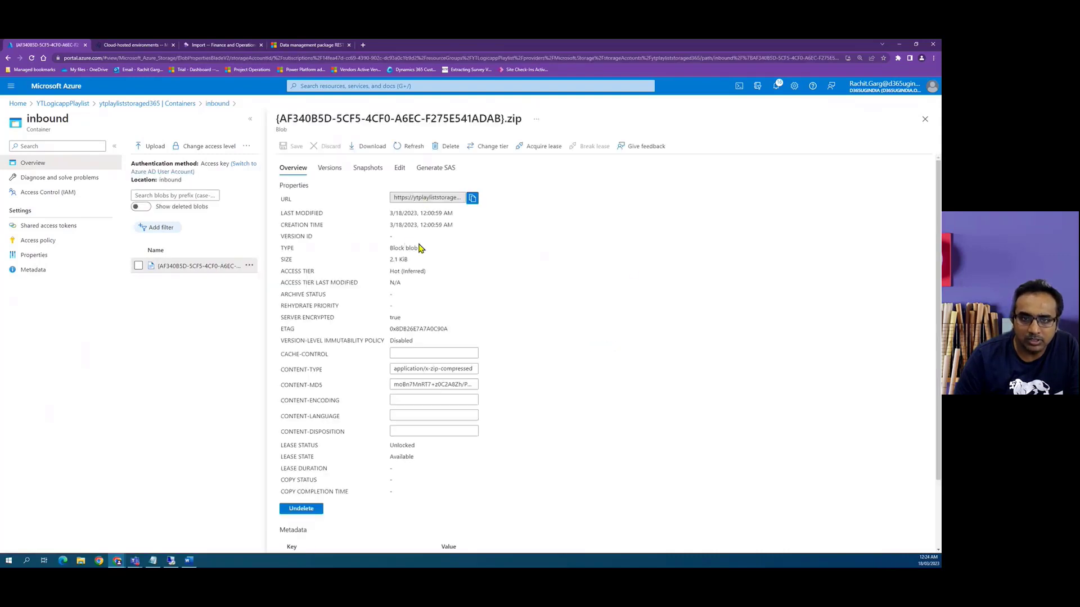
Switch back to Finance and Operations, open the Customer groups list, and delete customer groups 2000 and 21000.
{"action": "left_click", "coordinate": [220, 44]}
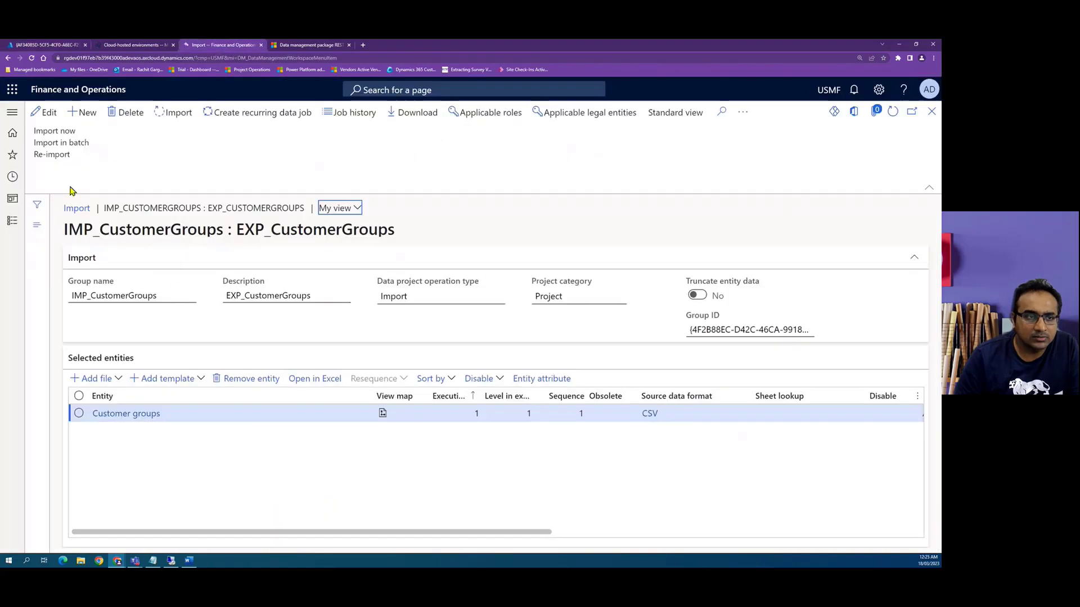
{"action": "left_click", "coordinate": [13, 175]}
{"action": "left_click", "coordinate": [50, 221]}
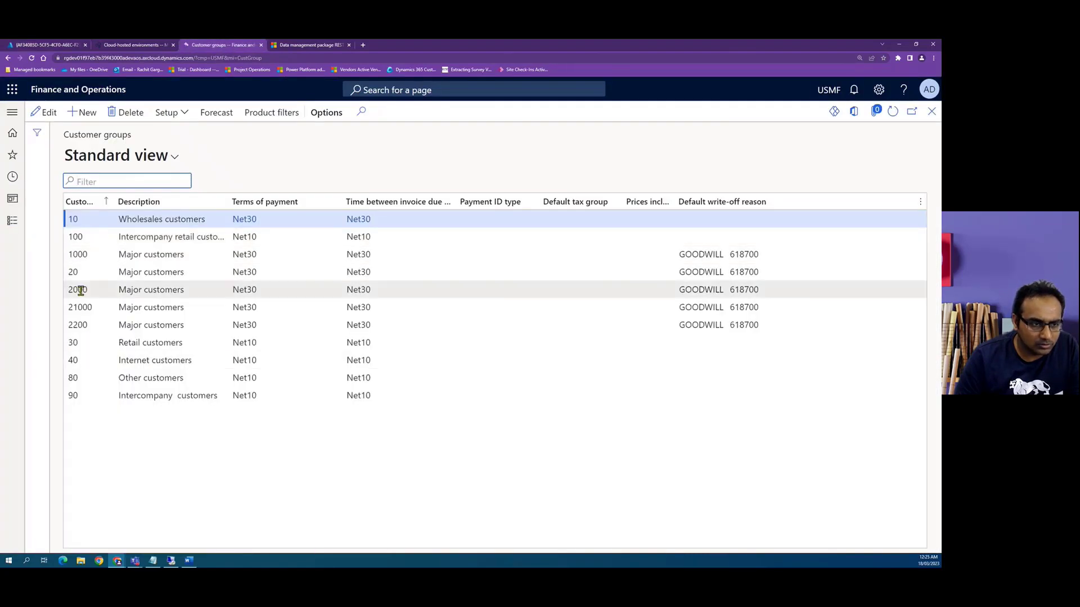
{"action": "left_click", "coordinate": [80, 290]}
{"action": "left_click", "coordinate": [127, 112]}
{"action": "left_click", "coordinate": [601, 305]}
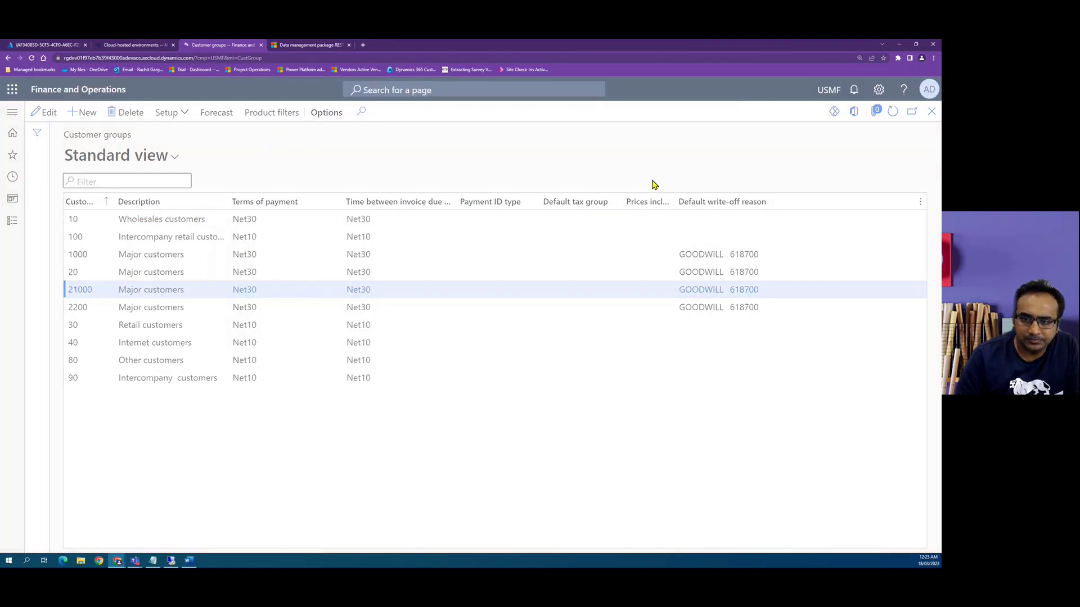
{"action": "key", "text": "alt+Delete"}
{"action": "left_click", "coordinate": [600, 306]}
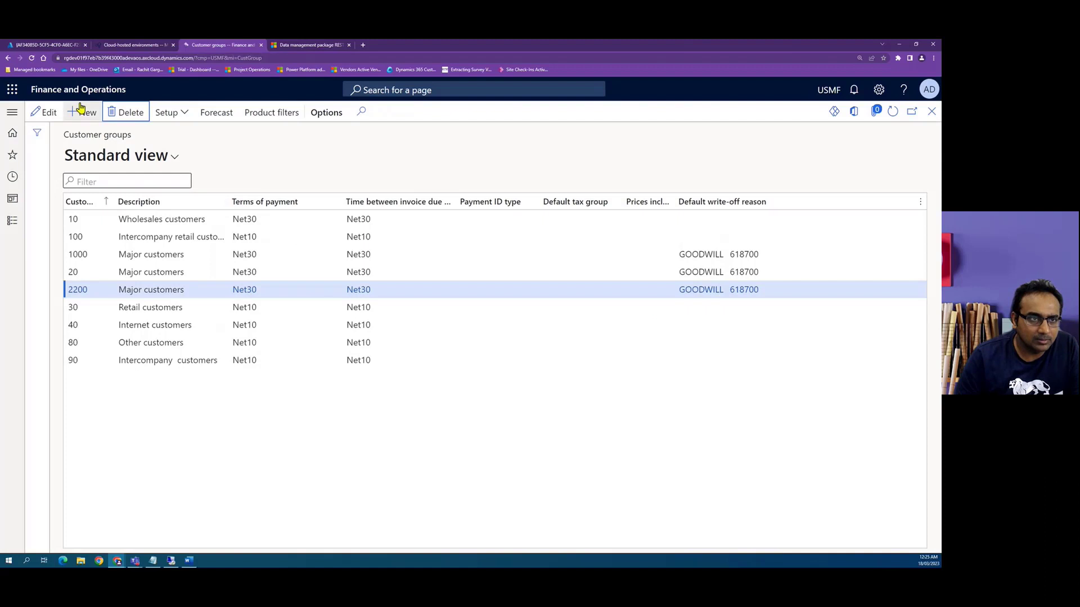
Delete customer groups 2200 and 1000 from the Customer groups list.
{"action": "left_click", "coordinate": [121, 118]}
{"action": "left_click", "coordinate": [600, 306]}
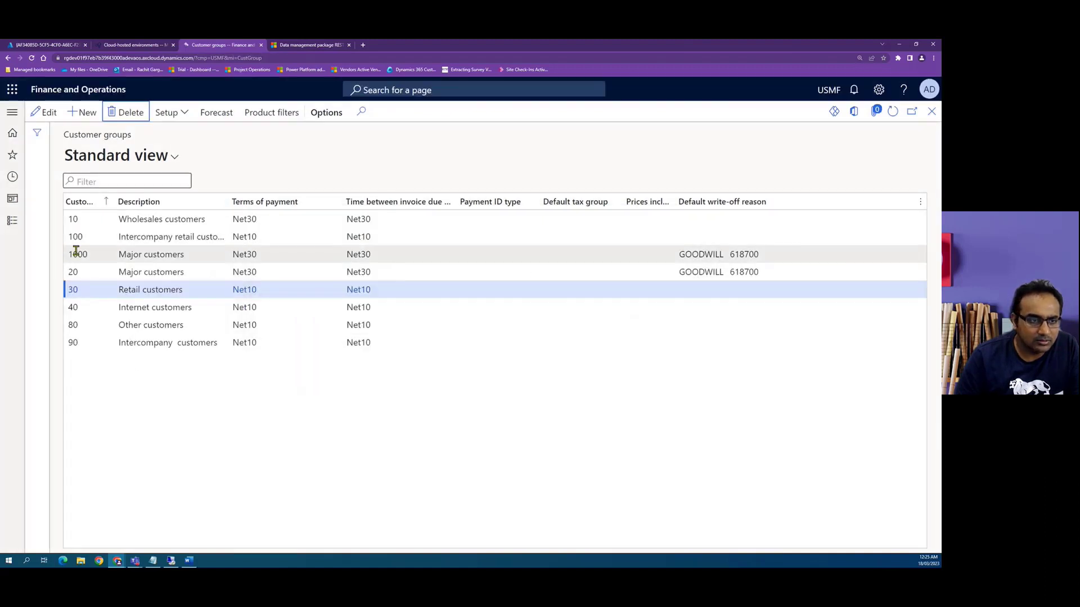
{"action": "left_click", "coordinate": [76, 252]}
{"action": "left_click", "coordinate": [126, 112]}
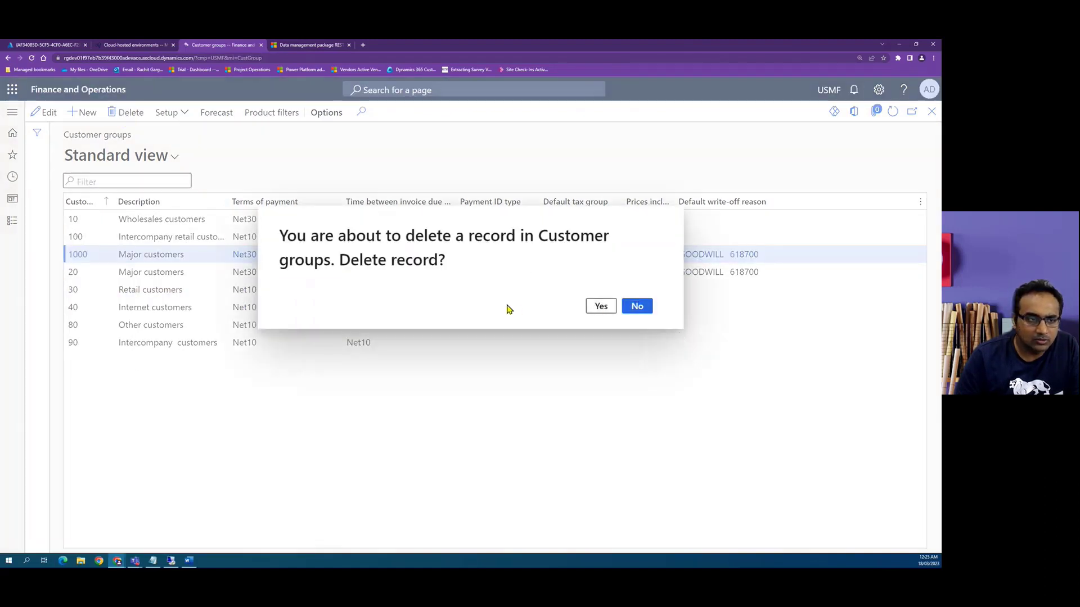
{"action": "key", "text": "Return"}
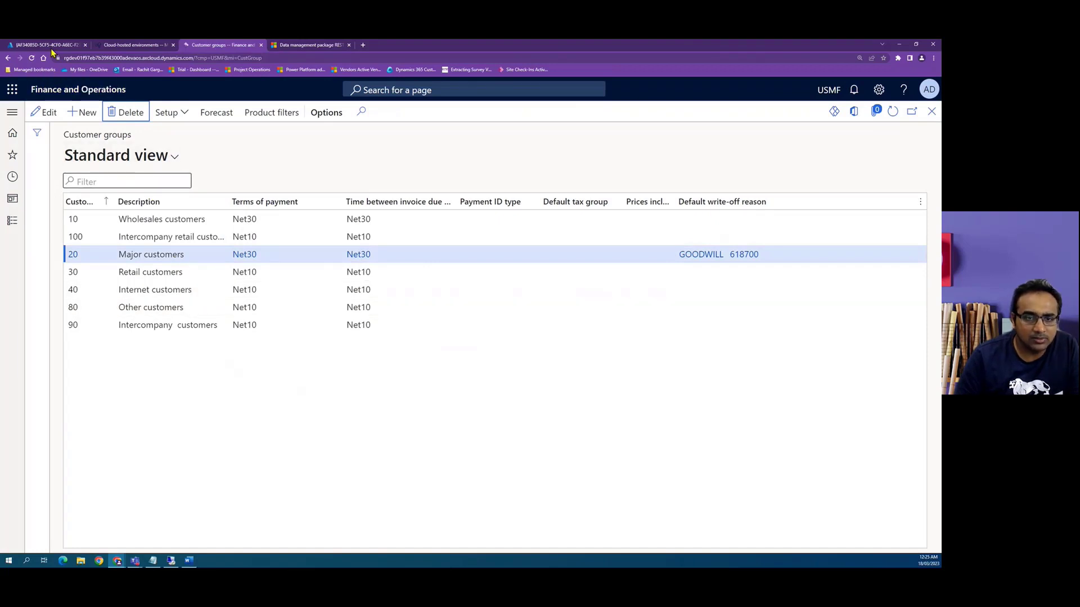
Return to the Azure portal, leave the blob and its container, and open the d365packageapiimport logic app for editing.
{"action": "key", "text": "ctrl+1"}
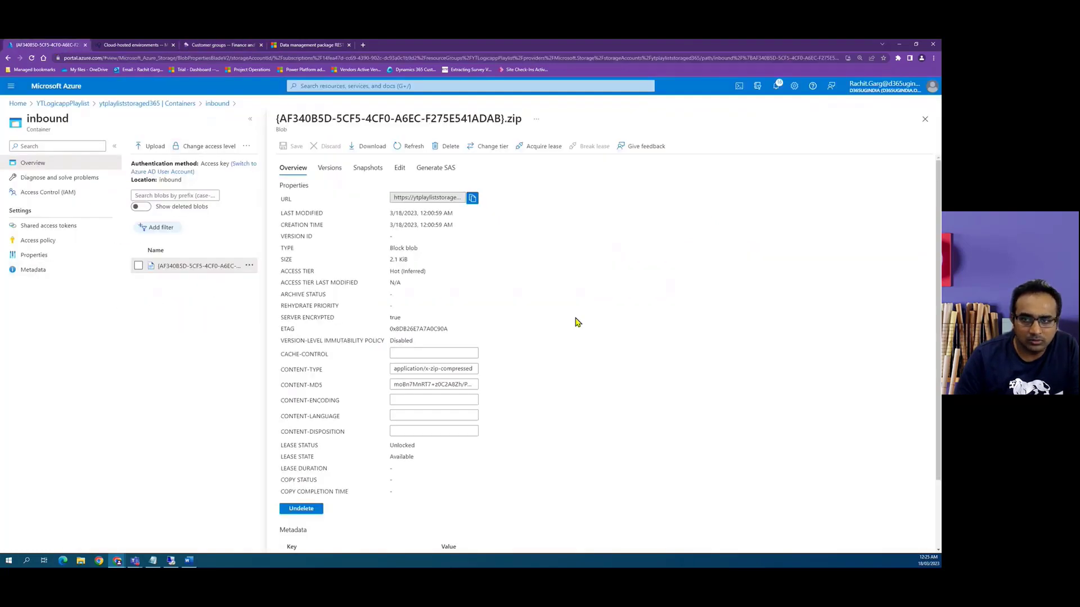
{"action": "left_click", "coordinate": [924, 119]}
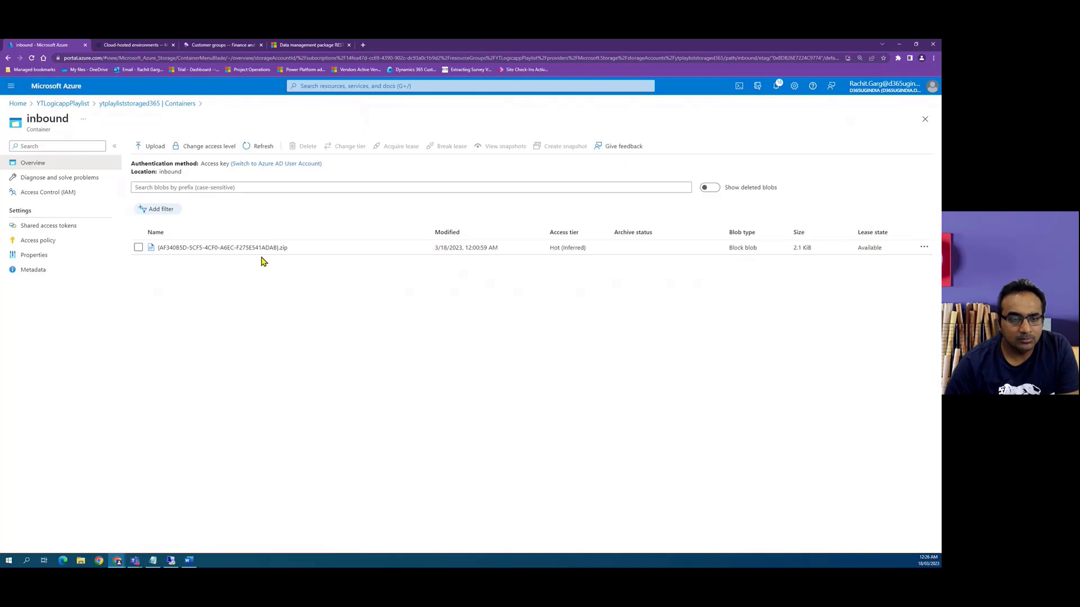
{"action": "left_click", "coordinate": [71, 108]}
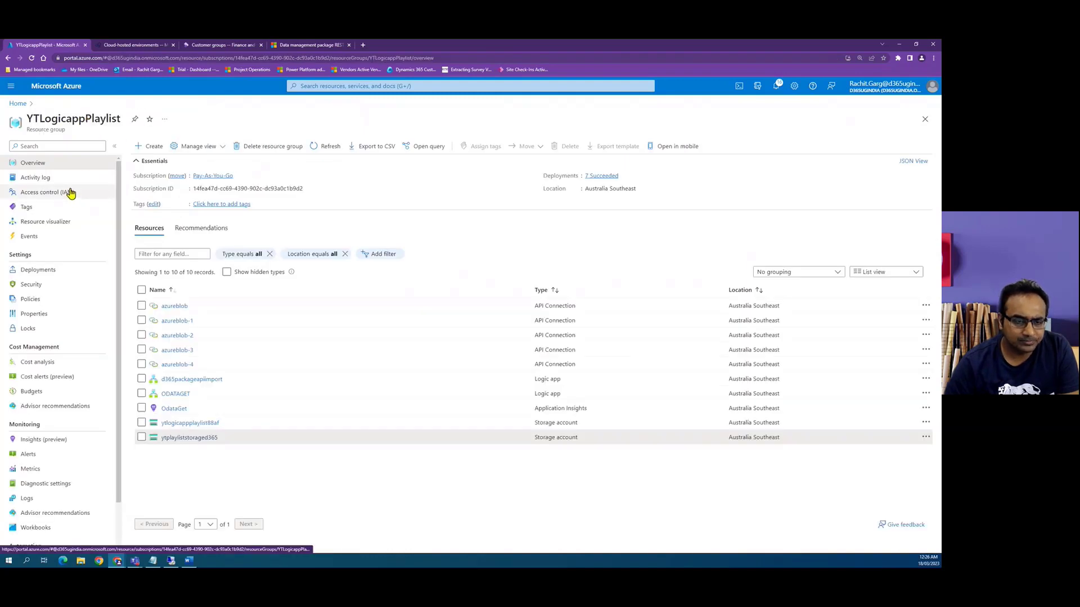
{"action": "left_click", "coordinate": [18, 104]}
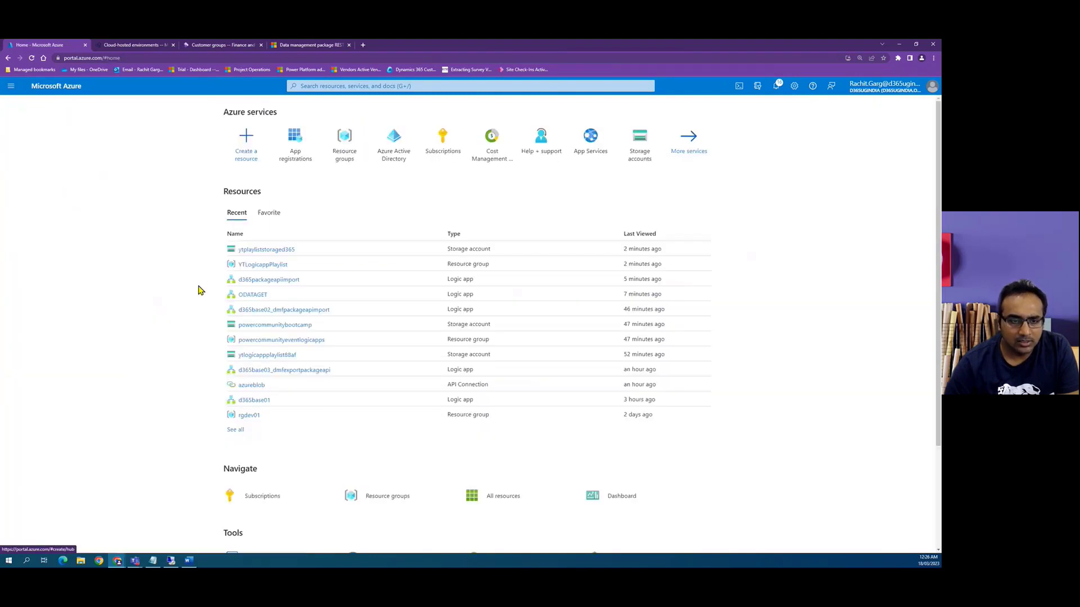
{"action": "left_click", "coordinate": [275, 280]}
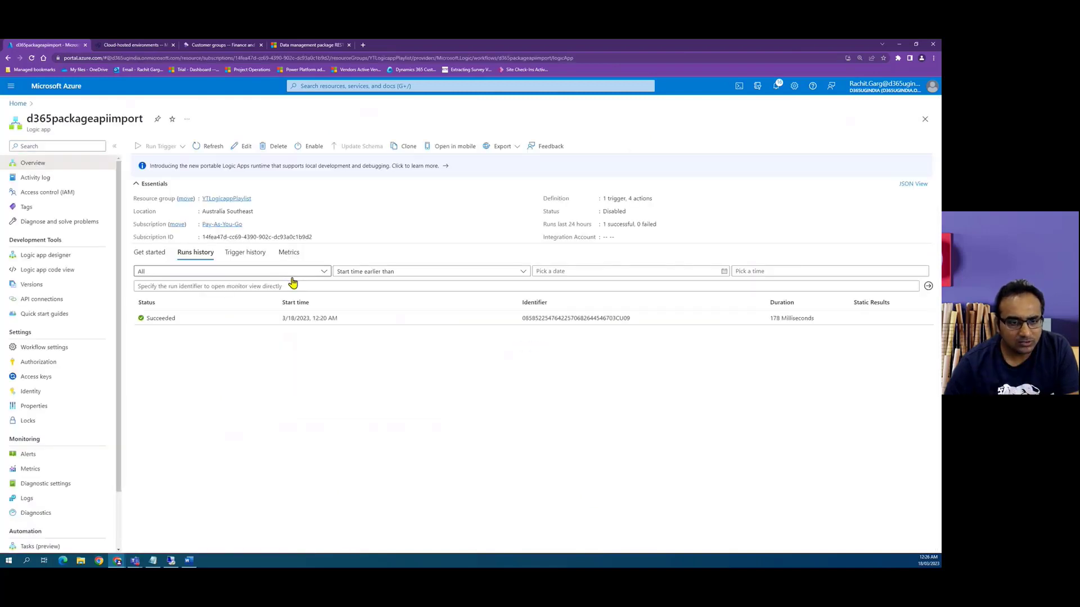
{"action": "left_click", "coordinate": [240, 147]}
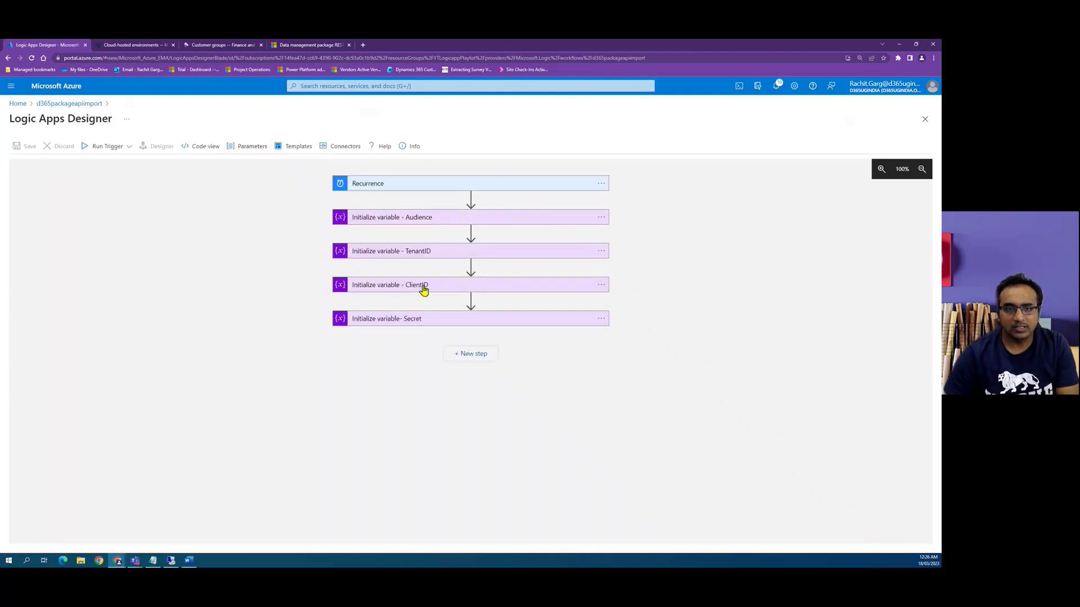
Review the Audience, TenantID, ClientID and Secret variable initializations in the logic app, collapsing their details again.
{"action": "scroll", "coordinate": [579, 413], "scroll_direction": "up", "scroll_amount": 1}
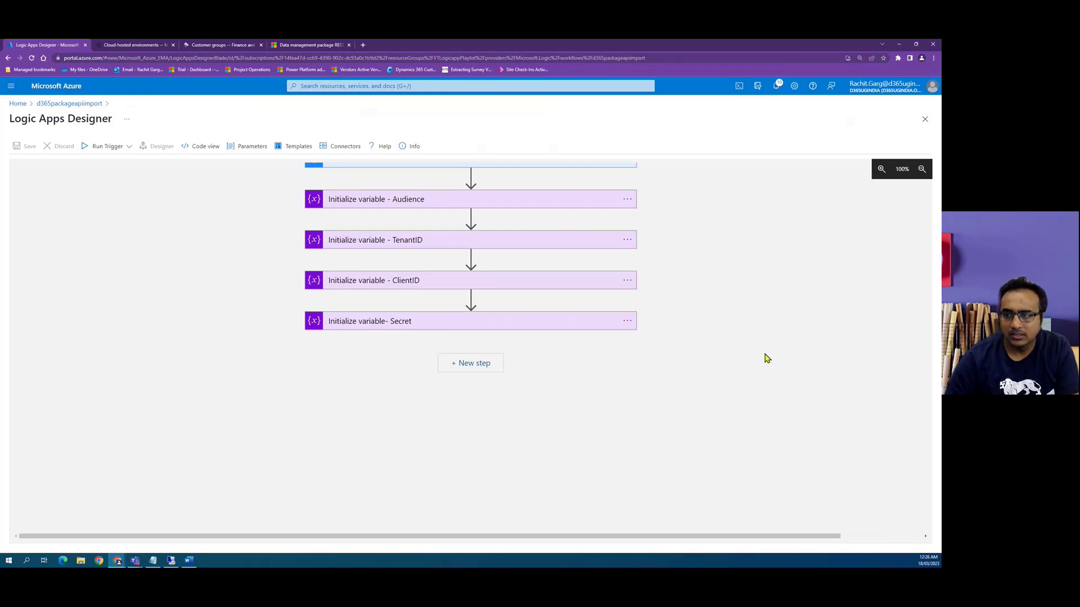
{"action": "left_click", "coordinate": [361, 200]}
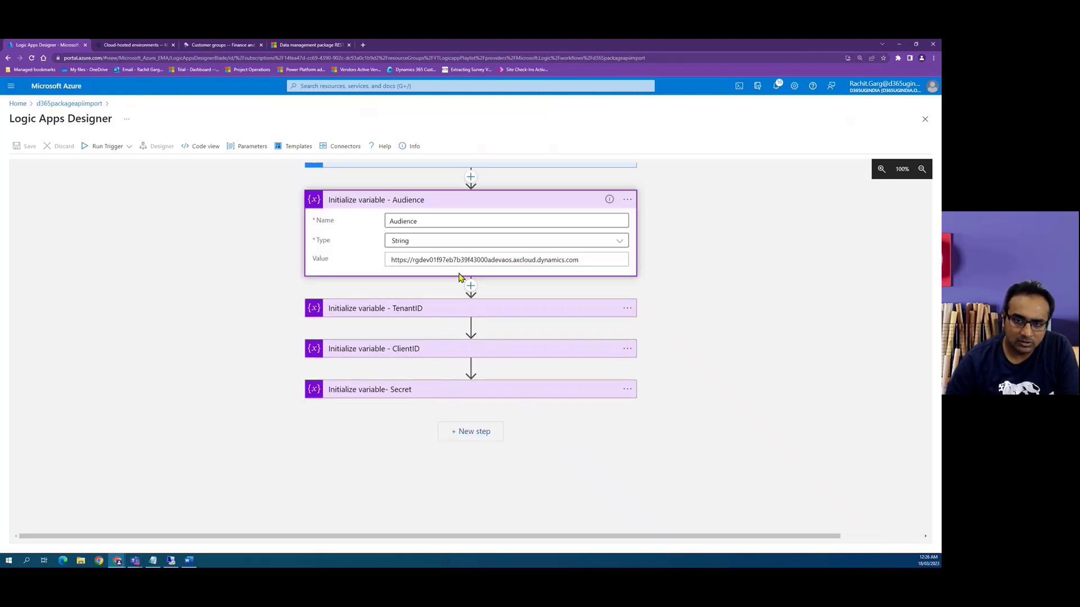
{"action": "left_click", "coordinate": [392, 310]}
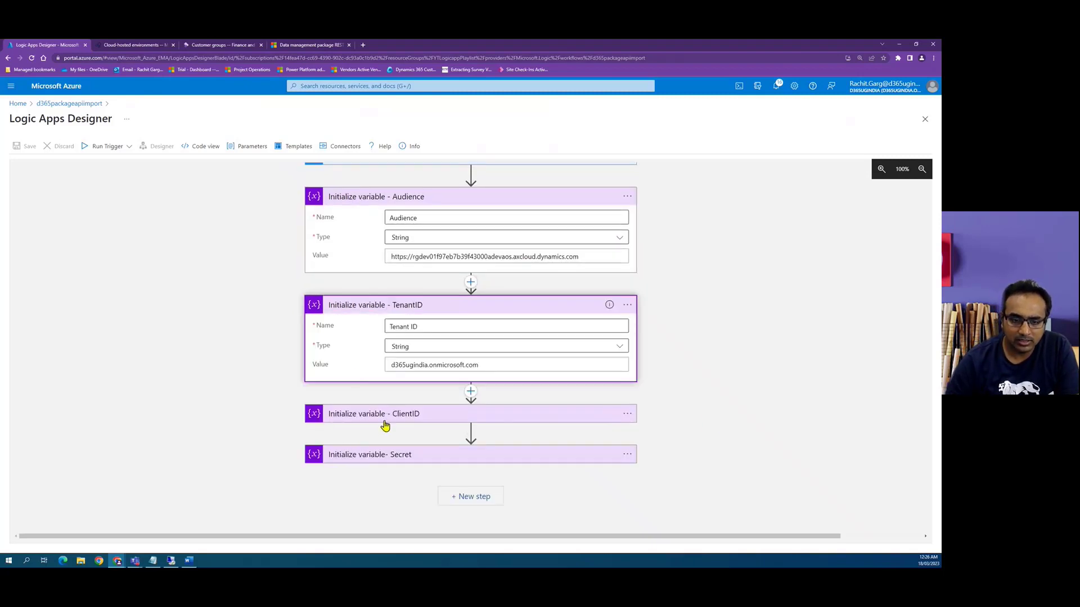
{"action": "left_click", "coordinate": [384, 422]}
{"action": "scroll", "coordinate": [362, 331], "scroll_direction": "down", "scroll_amount": 1}
{"action": "scroll", "coordinate": [368, 355], "scroll_direction": "up", "scroll_amount": 1}
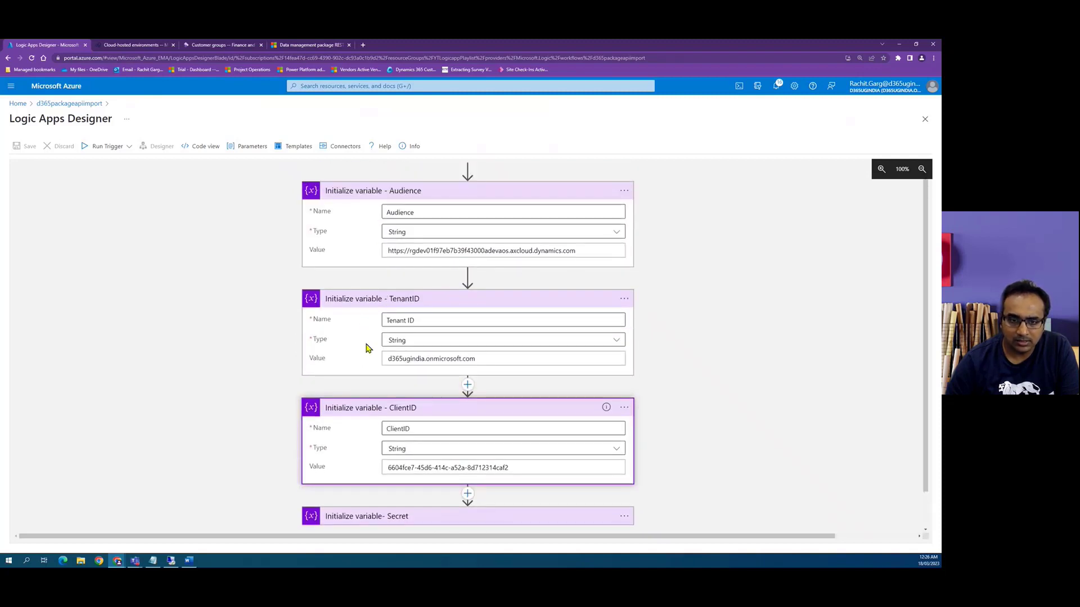
{"action": "scroll", "coordinate": [397, 429], "scroll_direction": "down", "scroll_amount": 1}
{"action": "left_click", "coordinate": [390, 478]}
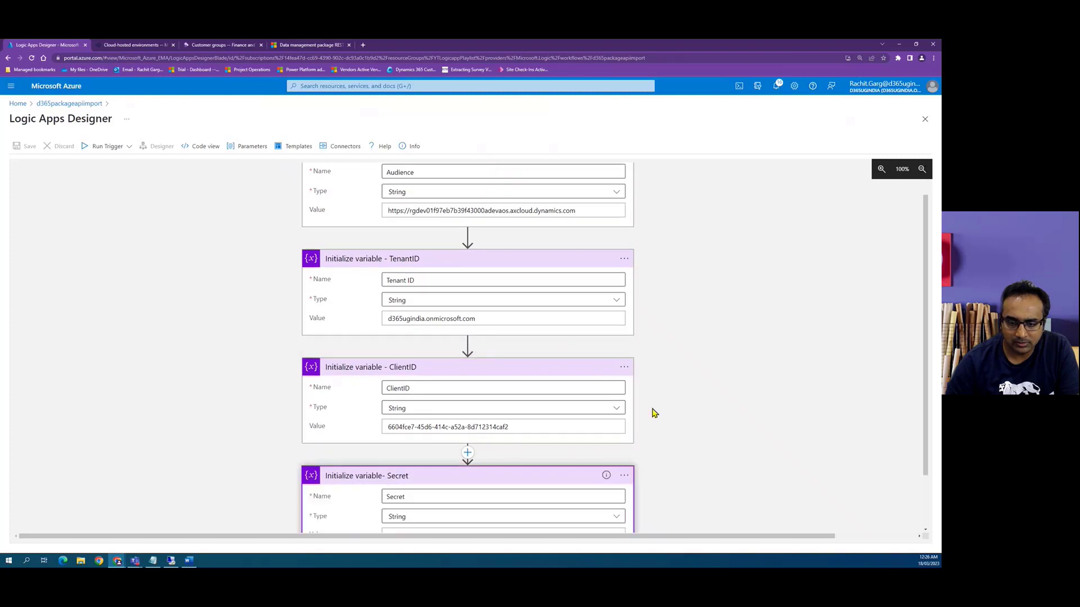
{"action": "scroll", "coordinate": [661, 413], "scroll_direction": "down", "scroll_amount": 2}
{"action": "left_click", "coordinate": [488, 410]}
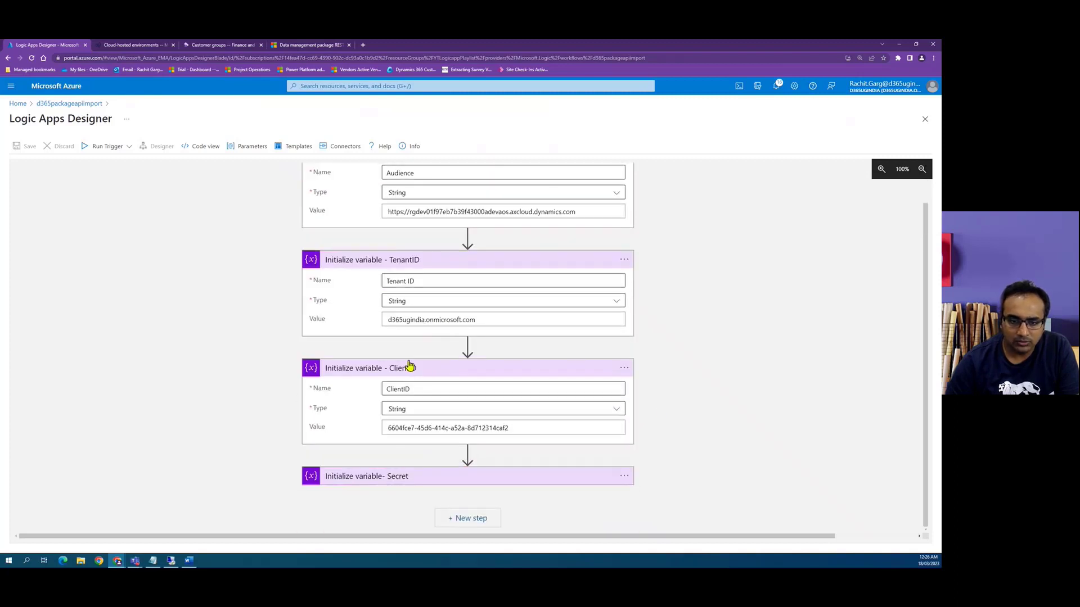
{"action": "left_click", "coordinate": [410, 366]}
{"action": "left_click", "coordinate": [351, 311]}
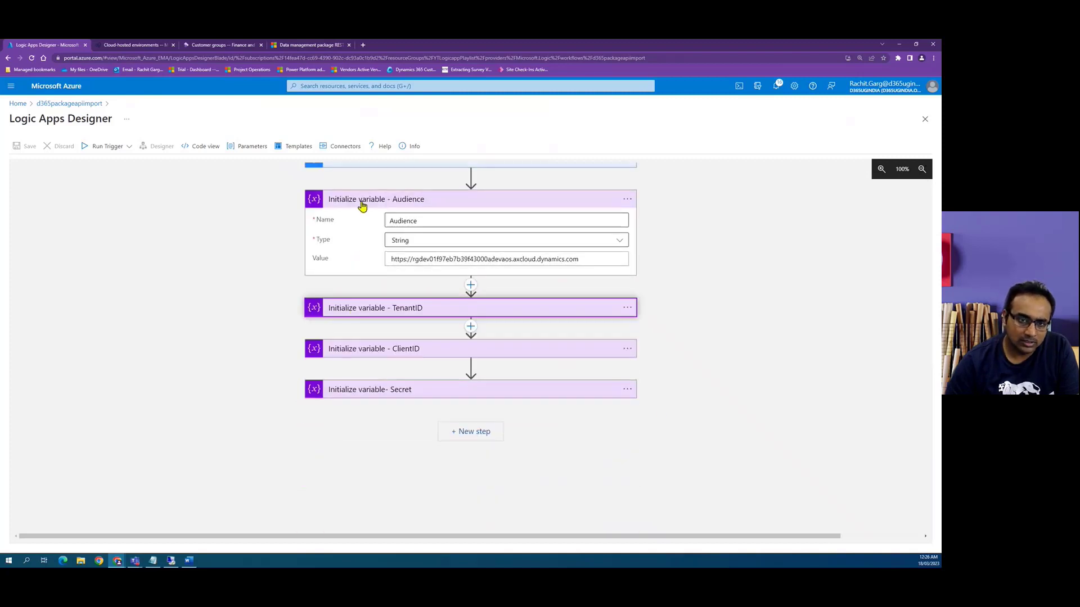
{"action": "left_click", "coordinate": [608, 198]}
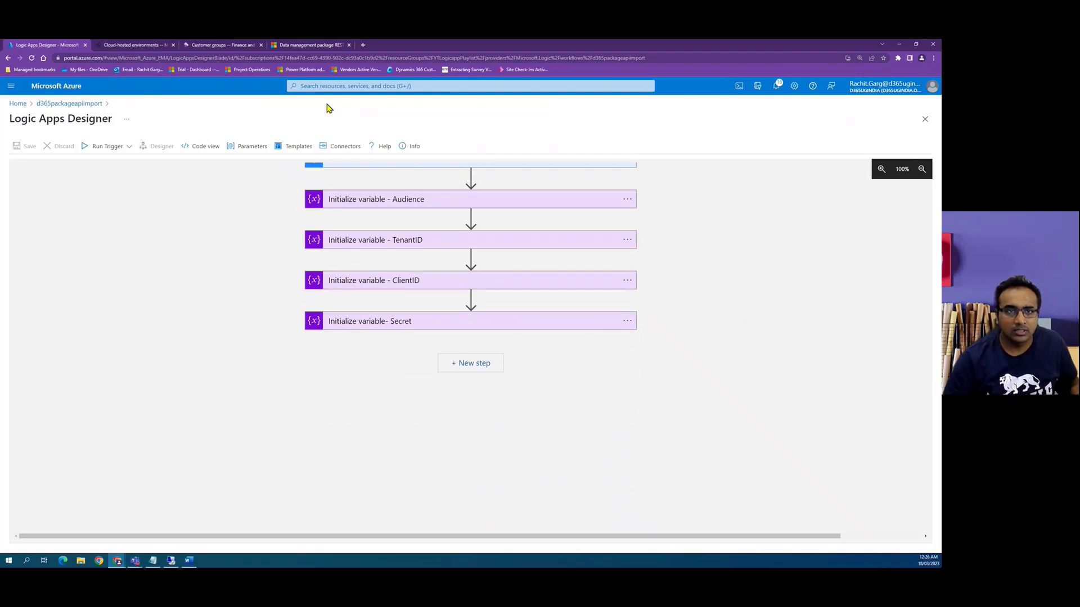
Switch to the Data management package REST API article and examine the import illustration under Import and export processes.
{"action": "left_click", "coordinate": [311, 45]}
{"action": "scroll", "coordinate": [766, 315], "scroll_direction": "up", "scroll_amount": 10}
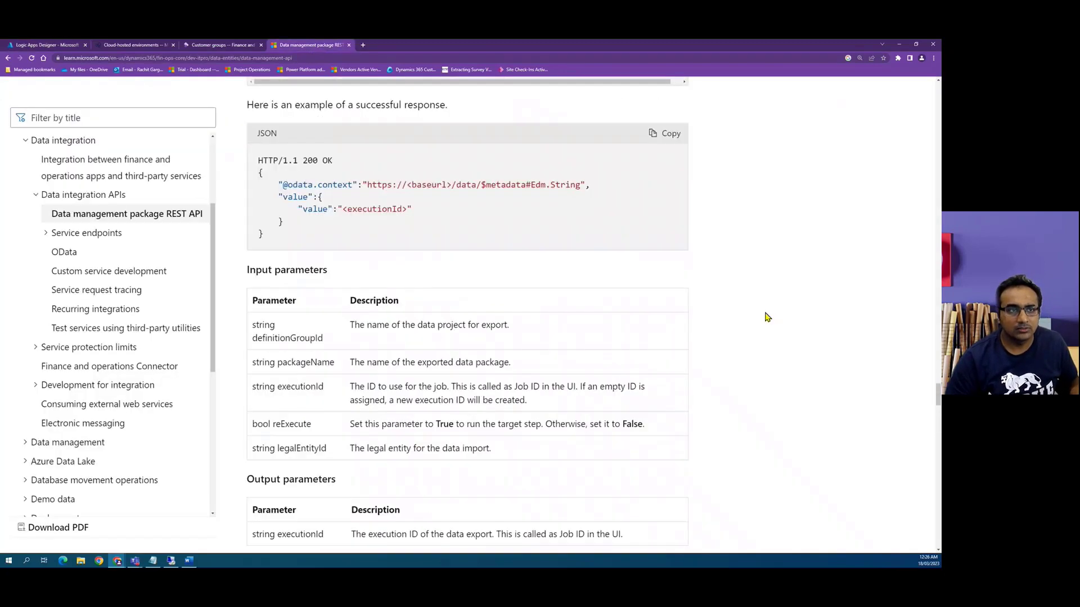
{"action": "scroll", "coordinate": [766, 316], "scroll_direction": "up", "scroll_amount": 20}
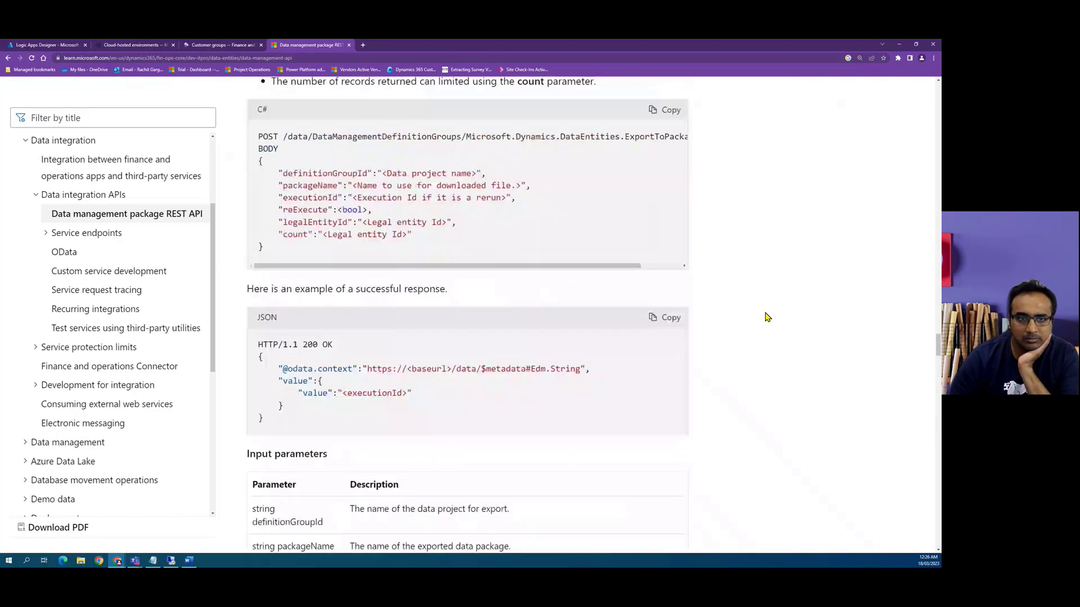
{"action": "scroll", "coordinate": [766, 316], "scroll_direction": "up", "scroll_amount": 20}
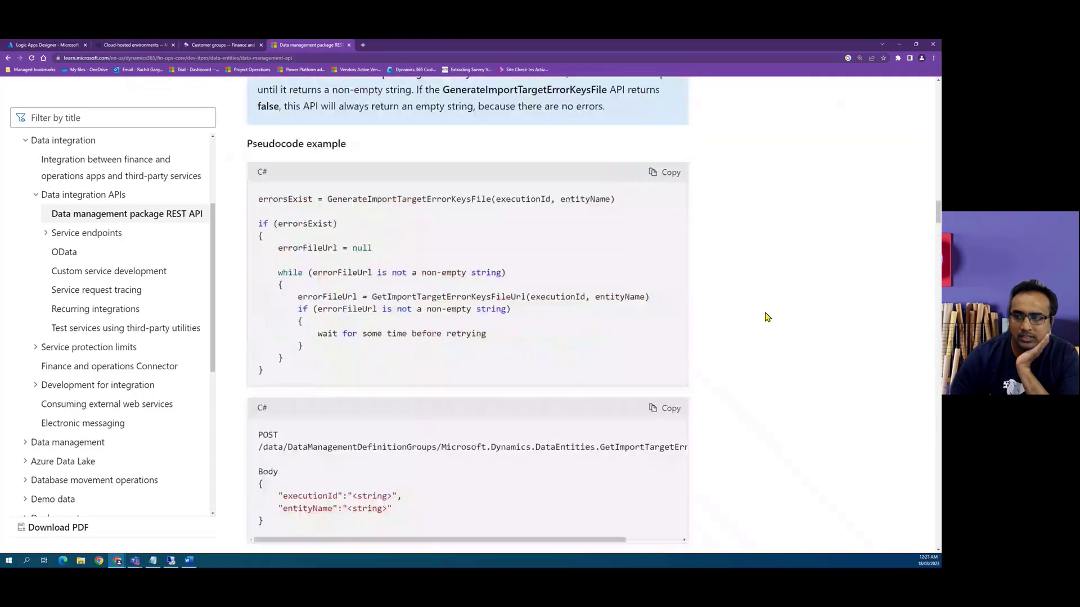
{"action": "scroll", "coordinate": [766, 317], "scroll_direction": "up", "scroll_amount": 20}
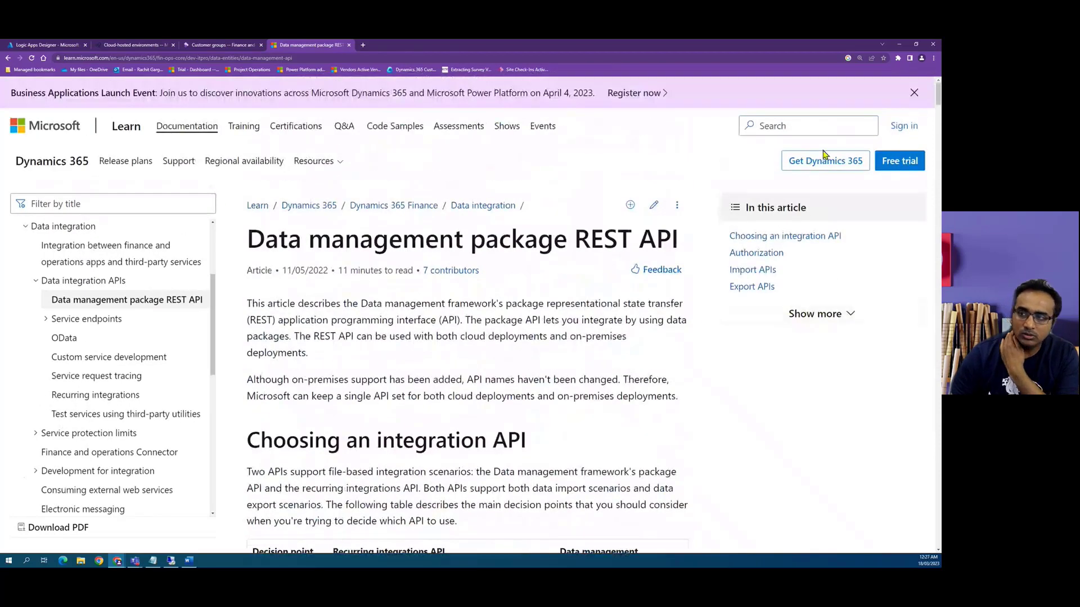
{"action": "scroll", "coordinate": [482, 415], "scroll_direction": "down", "scroll_amount": 4}
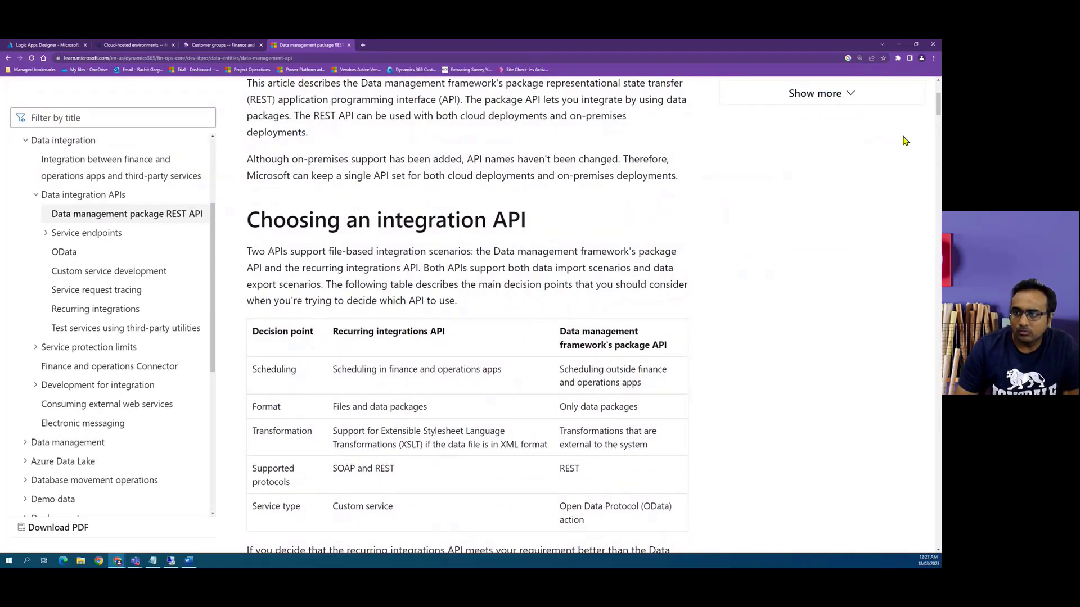
{"action": "left_click_drag", "start_coordinate": [937, 115], "coordinate": [910, 464]}
{"action": "scroll", "coordinate": [909, 466], "scroll_direction": "down", "scroll_amount": 20}
{"action": "scroll", "coordinate": [909, 515], "scroll_direction": "up", "scroll_amount": 9}
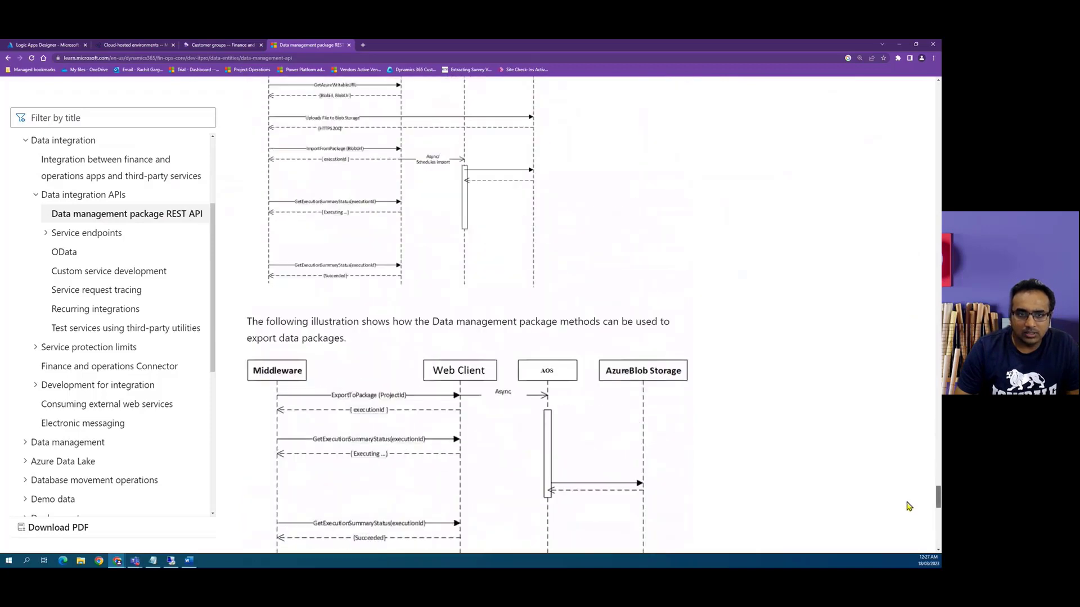
{"action": "scroll", "coordinate": [909, 506], "scroll_direction": "up", "scroll_amount": 2}
{"action": "key", "text": "ctrl+plus"}
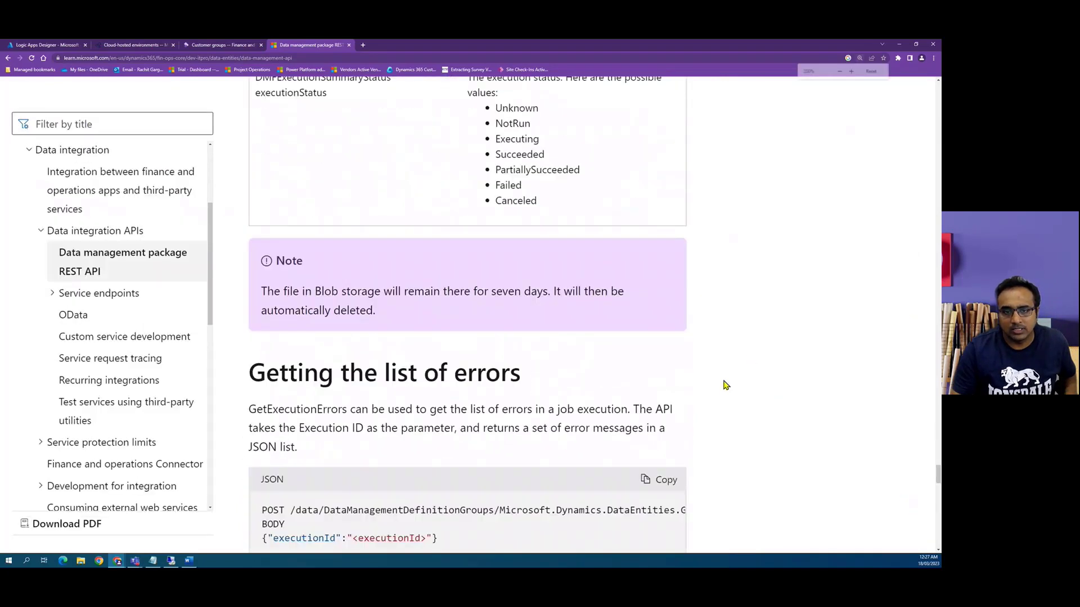
{"action": "key", "text": "ctrl+plus"}
{"action": "scroll", "coordinate": [758, 385], "scroll_direction": "down", "scroll_amount": 2}
{"action": "key", "text": "ctrl+minus"}
{"action": "key", "text": "ctrl+minus"}
{"action": "scroll", "coordinate": [683, 345], "scroll_direction": "up", "scroll_amount": 3}
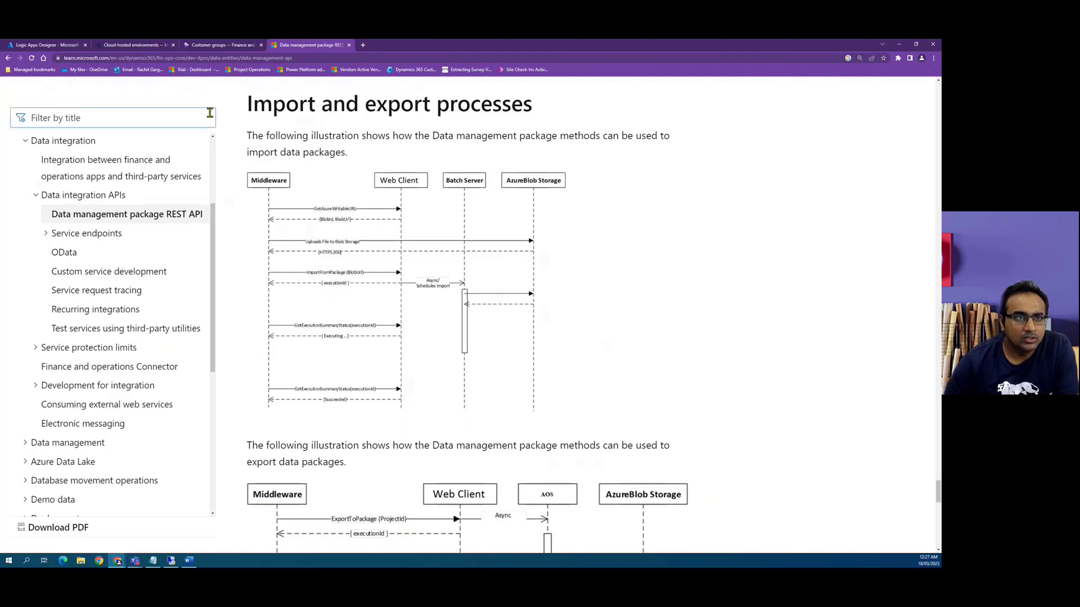
Back in the logic app, add an Azure Blob Storage Create SAS URI by path (V2) action using the ytplayliststoraged365 connection settings.
{"action": "left_click", "coordinate": [55, 47]}
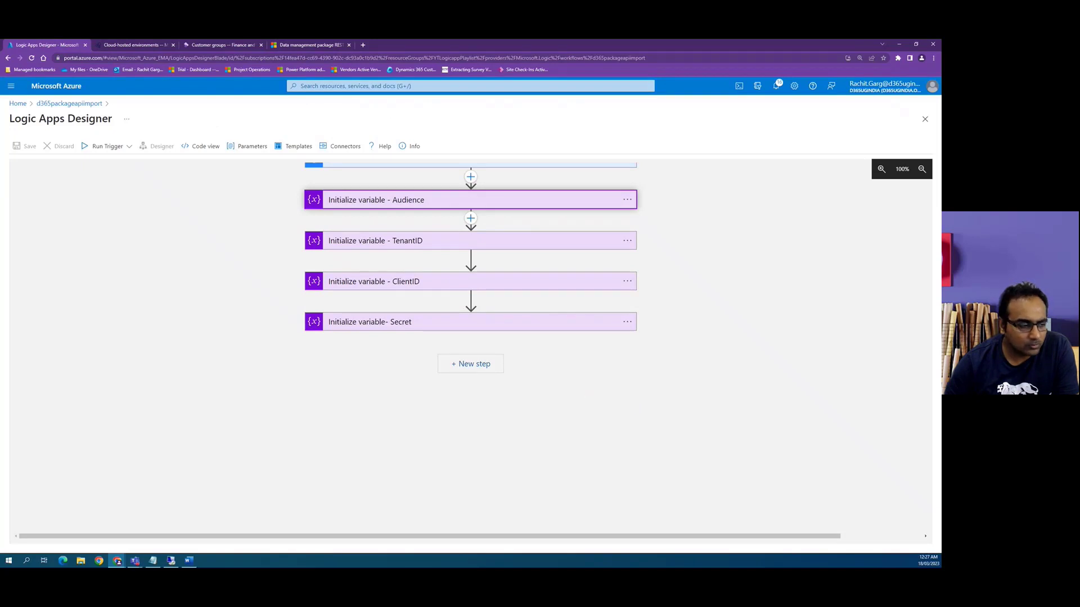
{"action": "left_click", "coordinate": [462, 367]}
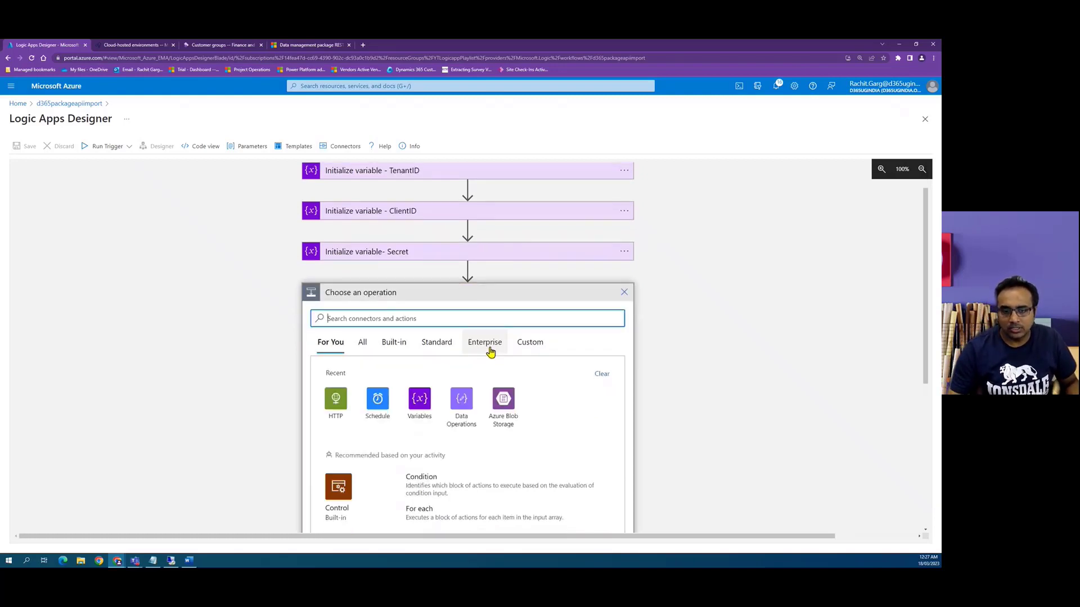
{"action": "left_click", "coordinate": [506, 400]}
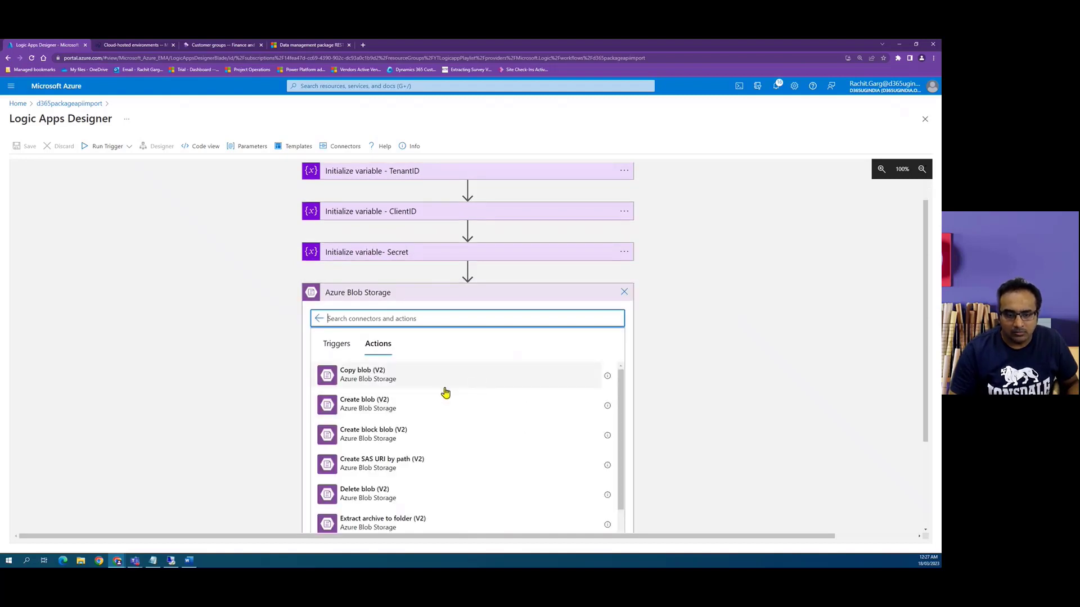
{"action": "left_click", "coordinate": [393, 466]}
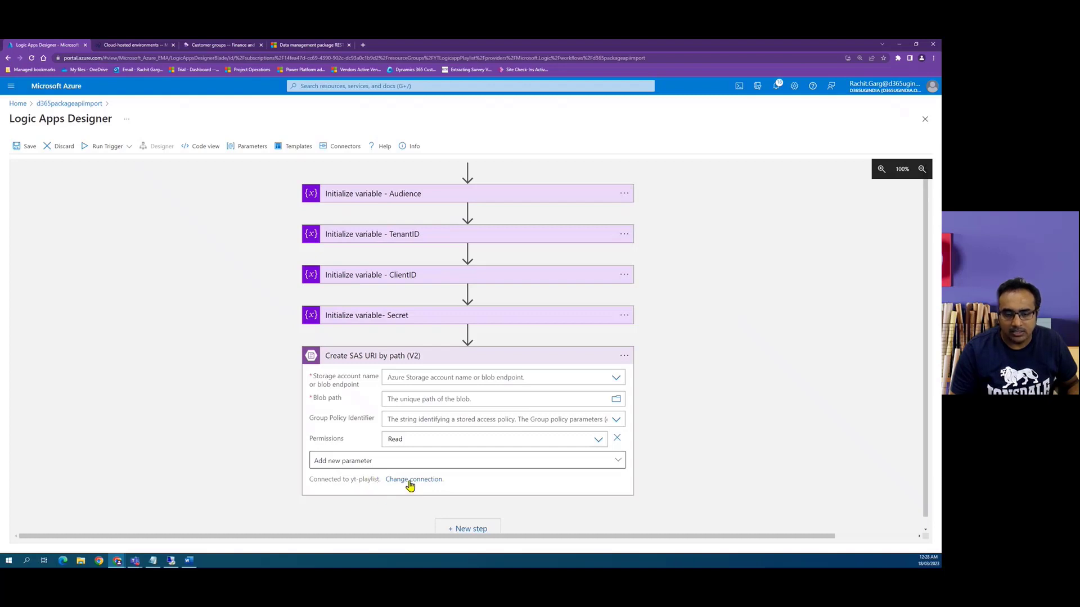
{"action": "left_click", "coordinate": [615, 378]}
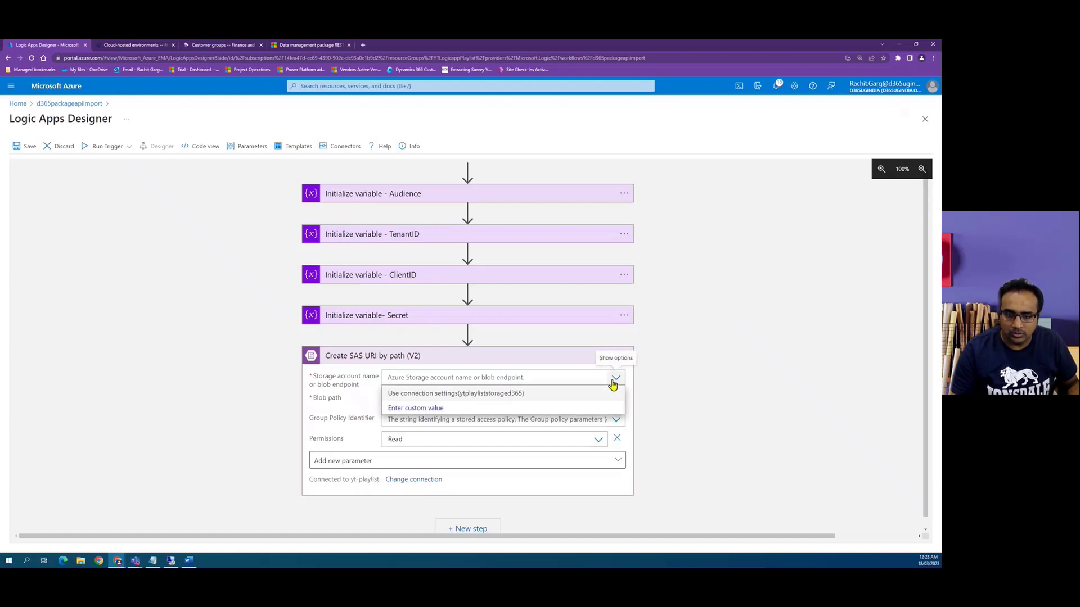
{"action": "left_click", "coordinate": [468, 395]}
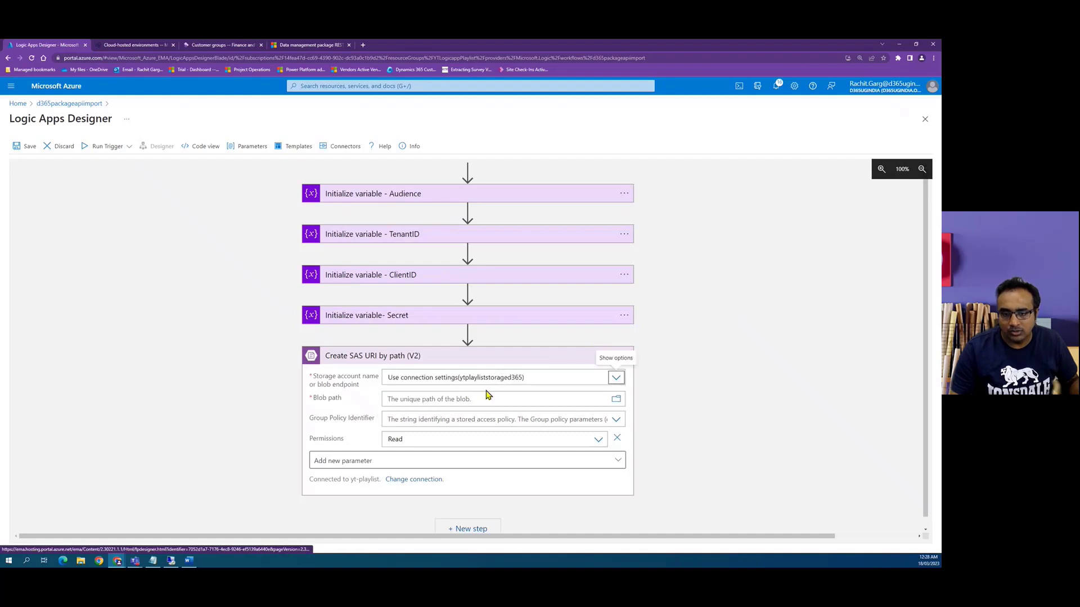
Start a new Azure Blob Storage connection for the SAS URI action, named Newconnection, with Access Key authentication.
{"action": "left_click", "coordinate": [416, 479]}
{"action": "scroll", "coordinate": [433, 490], "scroll_direction": "down", "scroll_amount": 1}
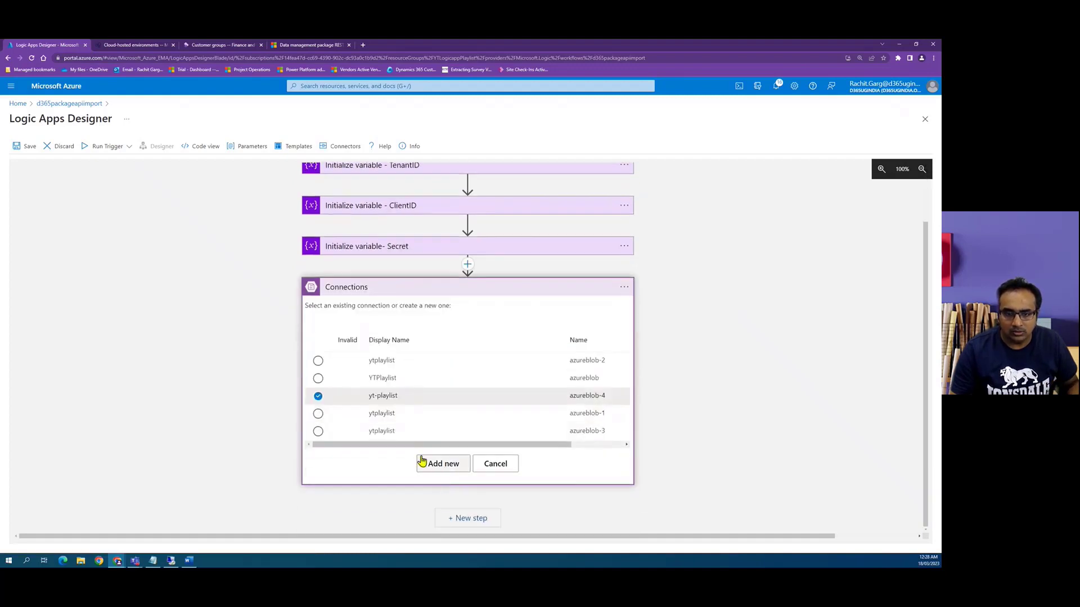
{"action": "left_click", "coordinate": [427, 462]}
{"action": "left_click", "coordinate": [514, 346]}
{"action": "type", "text": "Newconnection"}
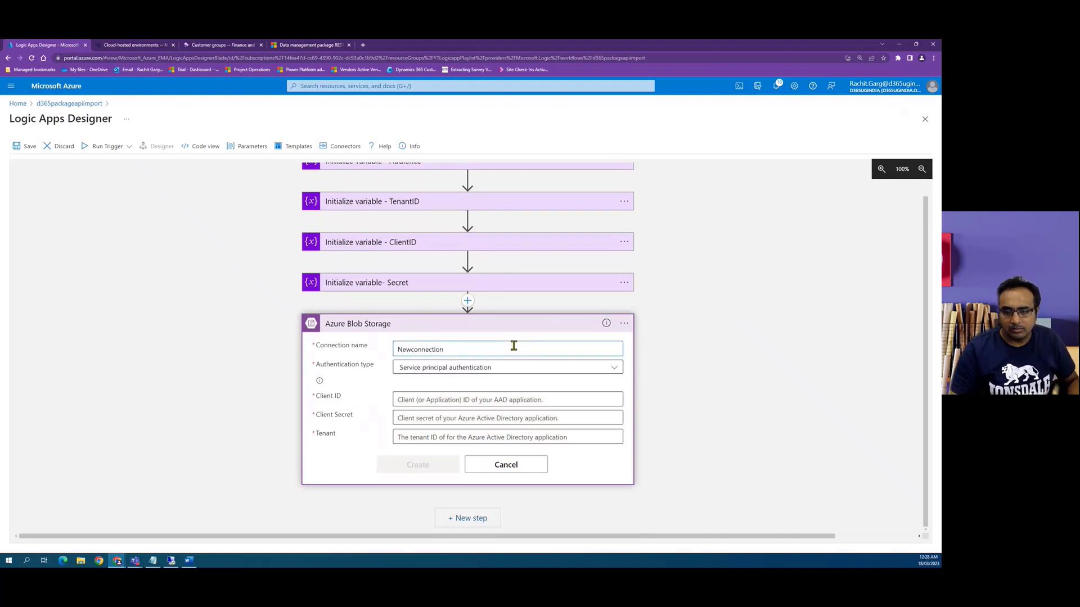
{"action": "left_click", "coordinate": [623, 368]}
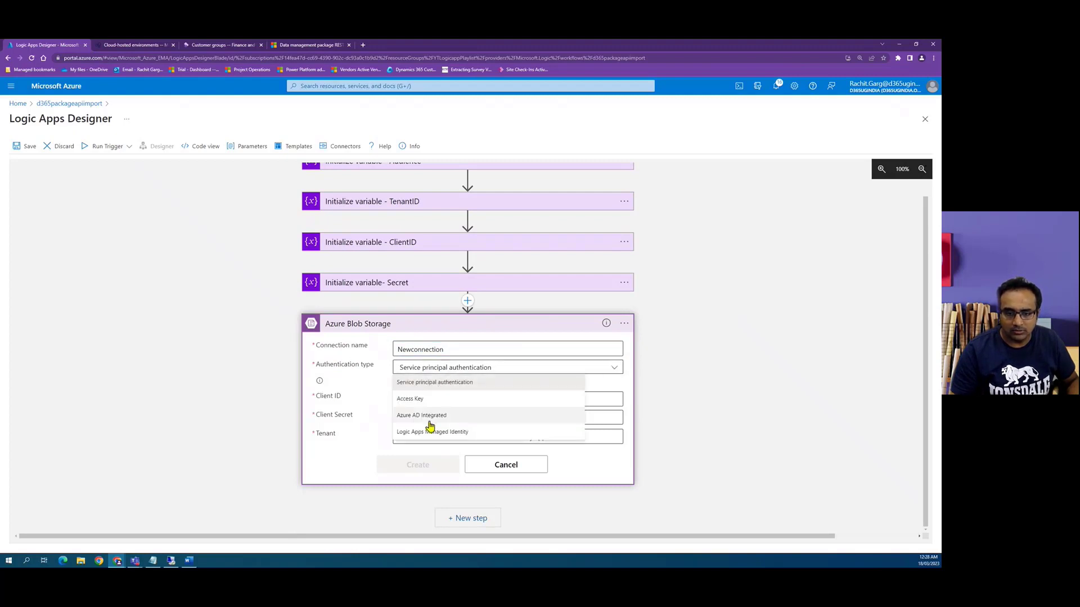
{"action": "left_click", "coordinate": [440, 400]}
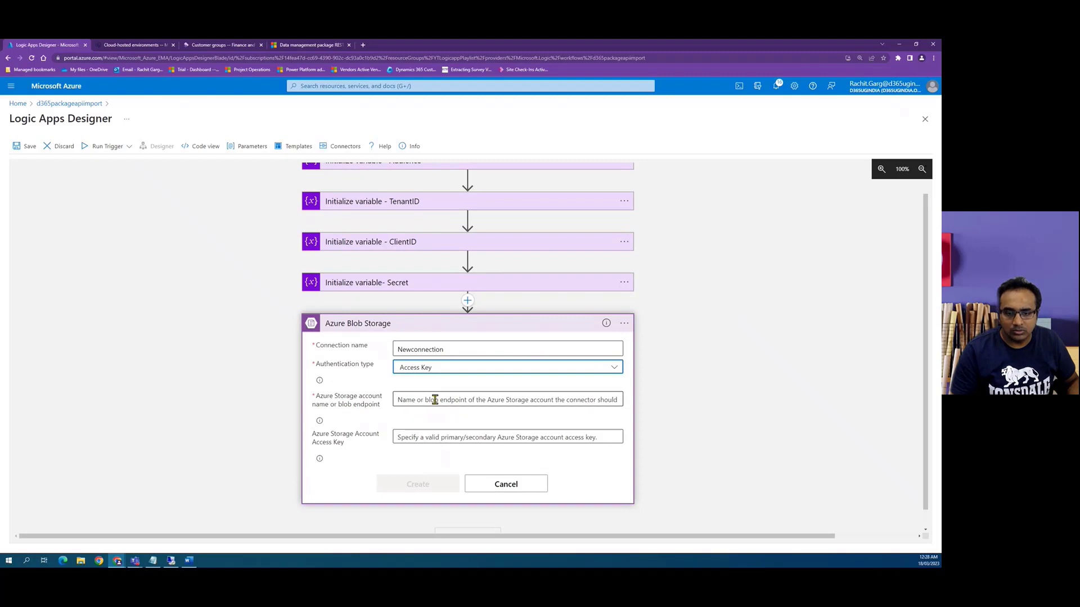
Duplicate the Azure portal tab and open the access keys of the ytplayliststoraged365 storage account there.
{"action": "right_click", "coordinate": [56, 45]}
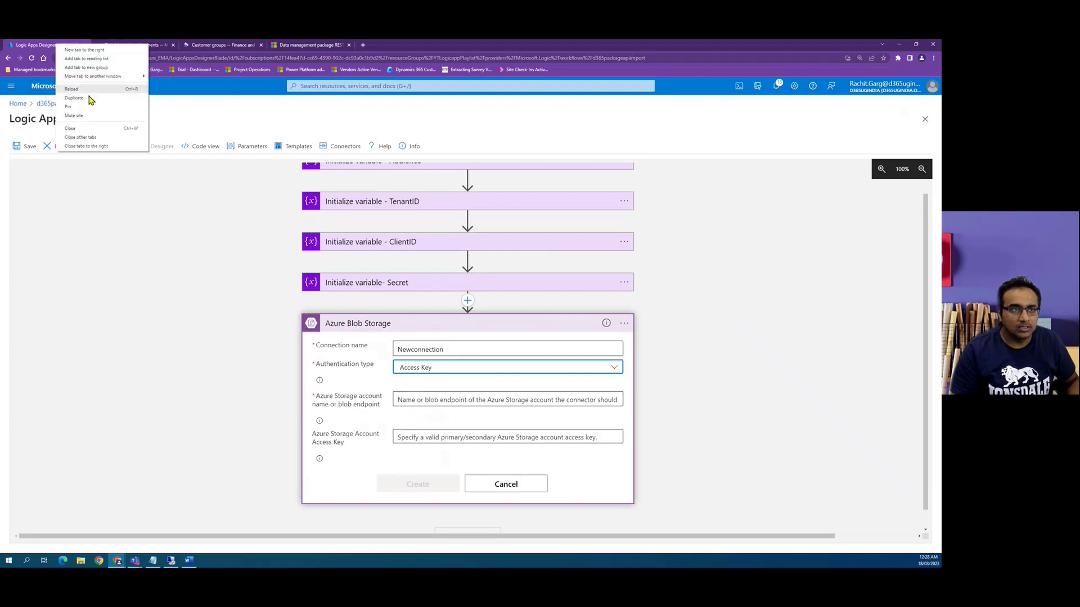
{"action": "left_click", "coordinate": [90, 101]}
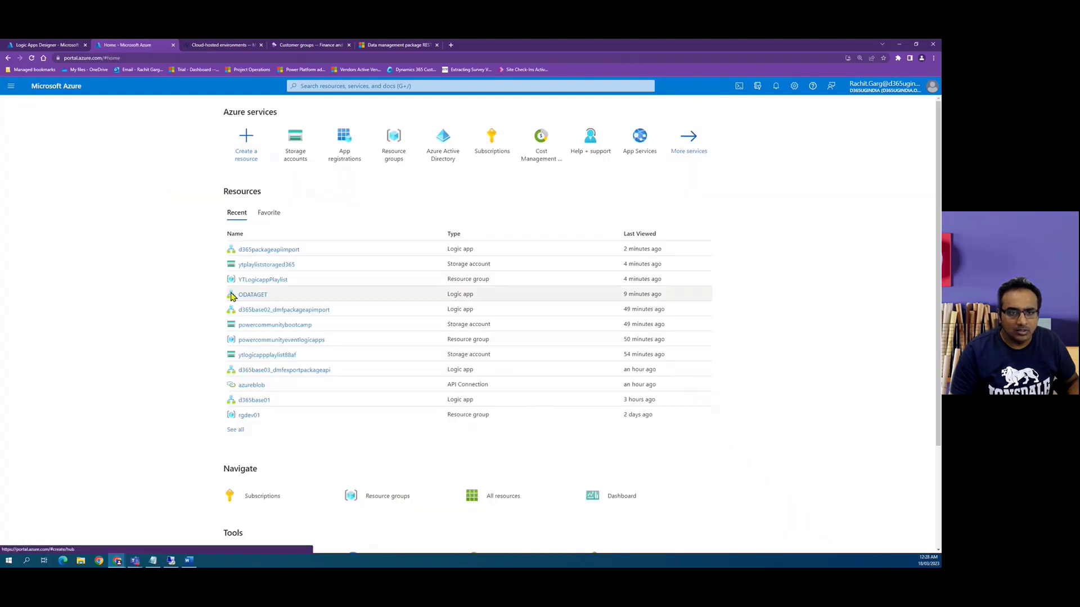
{"action": "left_click", "coordinate": [264, 267]}
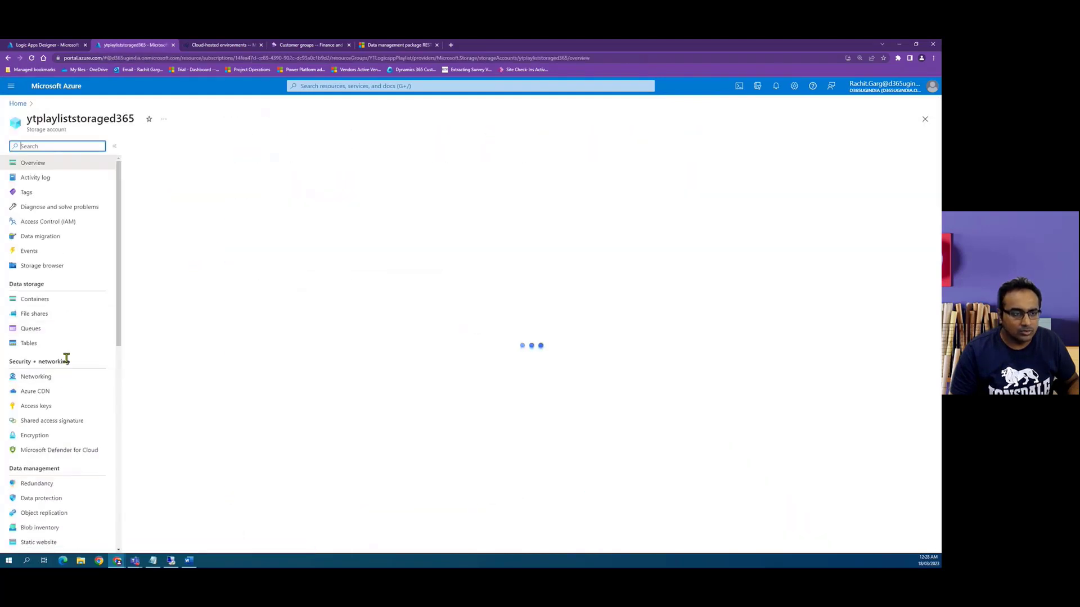
{"action": "left_click", "coordinate": [55, 407]}
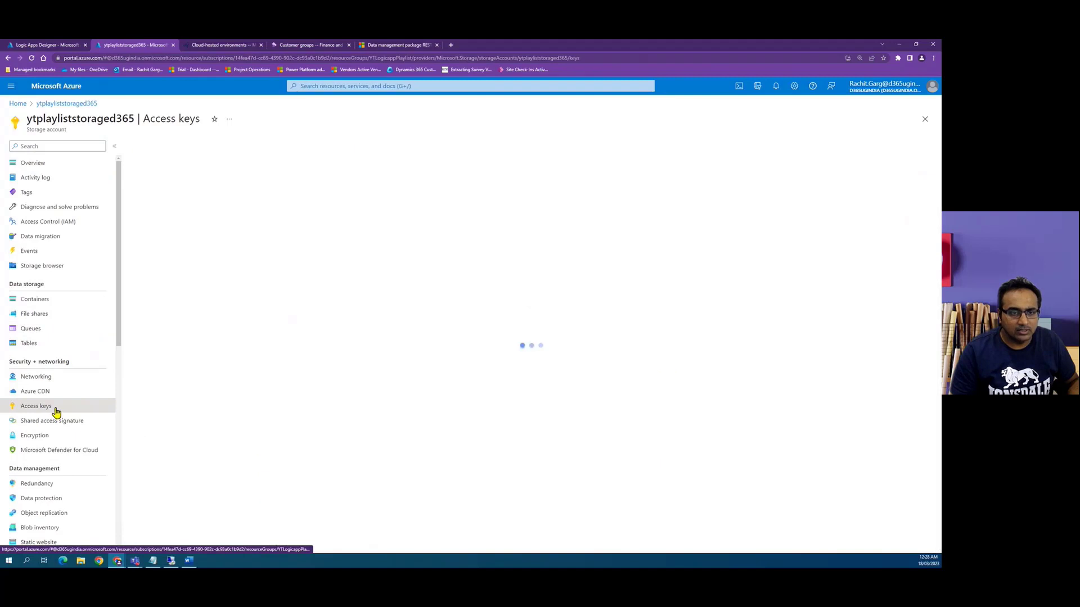
Copy the storage account name ytplayliststoraged365 into the new connection's storage account field in the logic app.
{"action": "left_click_drag", "start_coordinate": [205, 234], "coordinate": [135, 234]}
{"action": "key", "text": "ctrl+c"}
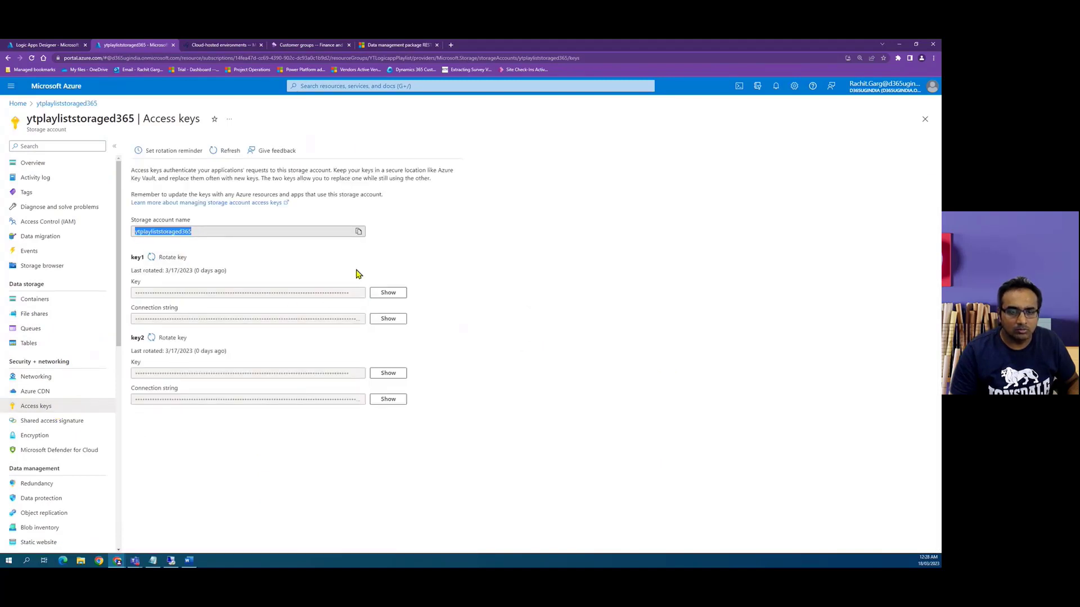
{"action": "left_click", "coordinate": [51, 45]}
{"action": "left_click", "coordinate": [430, 400]}
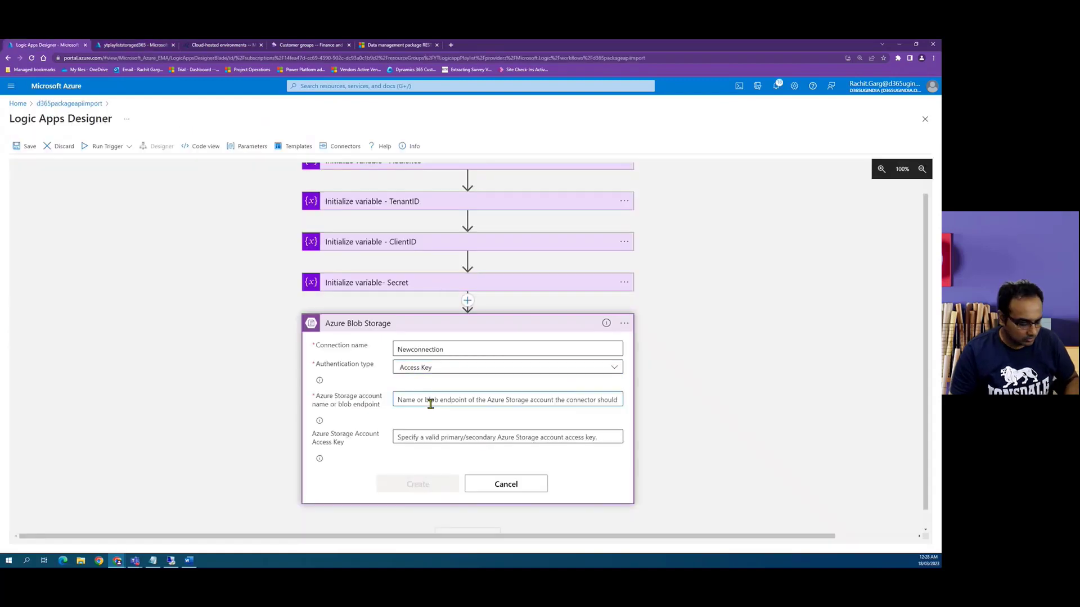
{"action": "key", "text": "ctrl+v"}
Reveal the storage account's key1, paste it as the new connection's Azure Storage Account Access Key, and create the connection.
{"action": "left_click", "coordinate": [129, 45]}
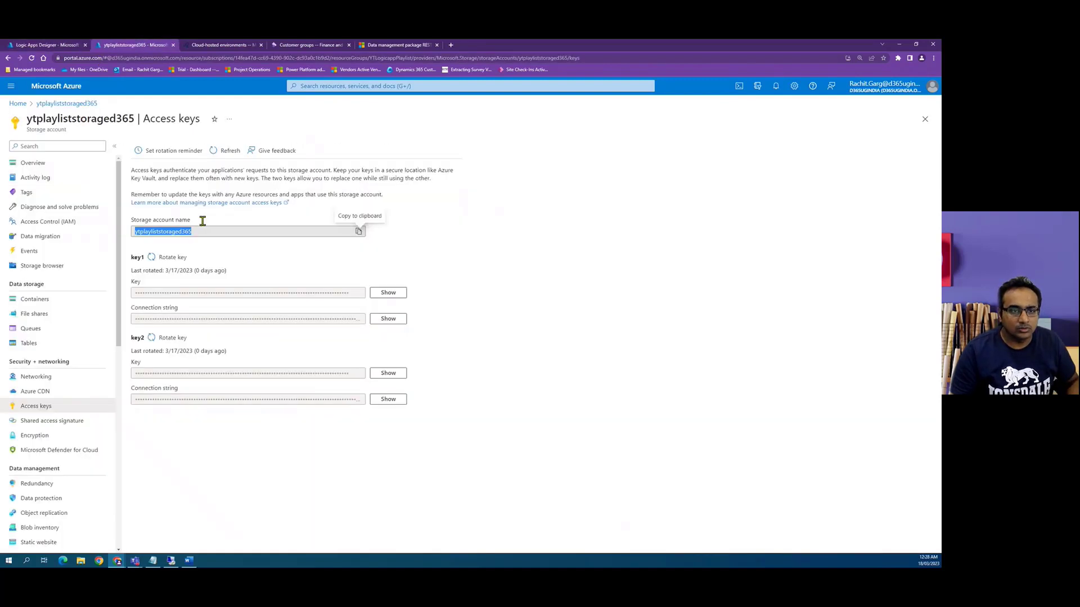
{"action": "left_click", "coordinate": [386, 293]}
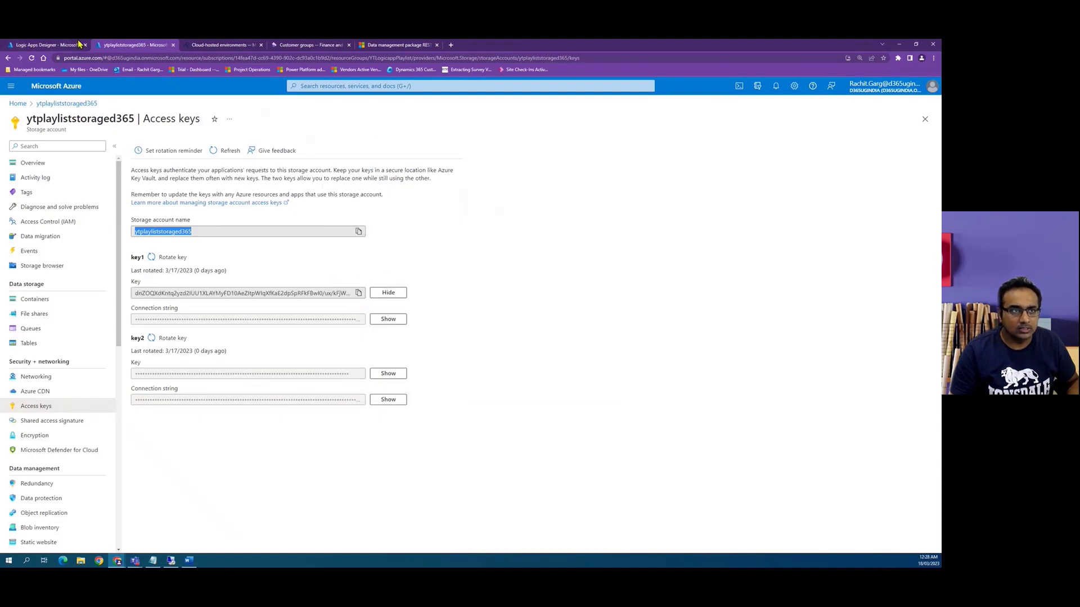
{"action": "left_click", "coordinate": [56, 47]}
{"action": "left_click", "coordinate": [419, 438]}
{"action": "key", "text": "ctrl+v"}
{"action": "left_click", "coordinate": [441, 484]}
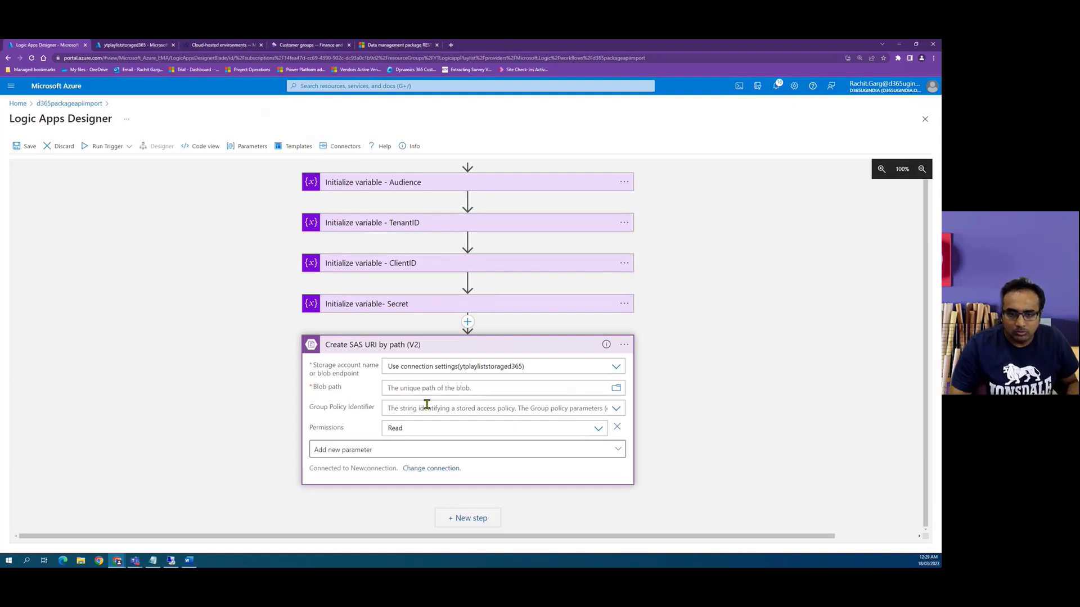
Set the SAS URI action's blob path to /inbound/{AF340B5D-5CF5-4CF0-A6EC-F275E541ADAB}.zip.
{"action": "left_click", "coordinate": [625, 394]}
{"action": "left_click", "coordinate": [762, 416]}
{"action": "left_click", "coordinate": [689, 425]}
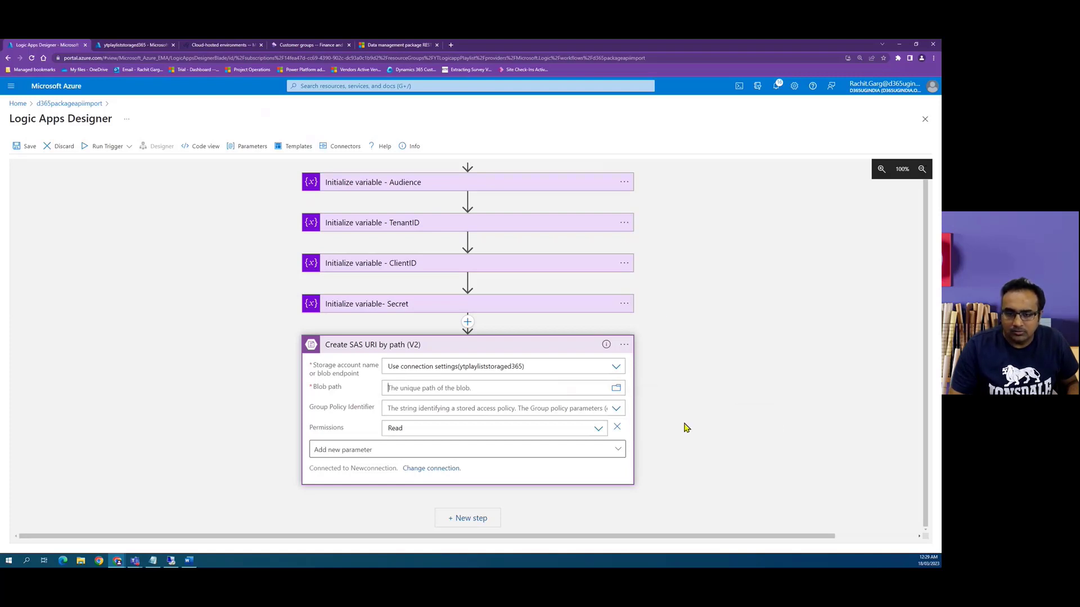
{"action": "left_click", "coordinate": [503, 394]}
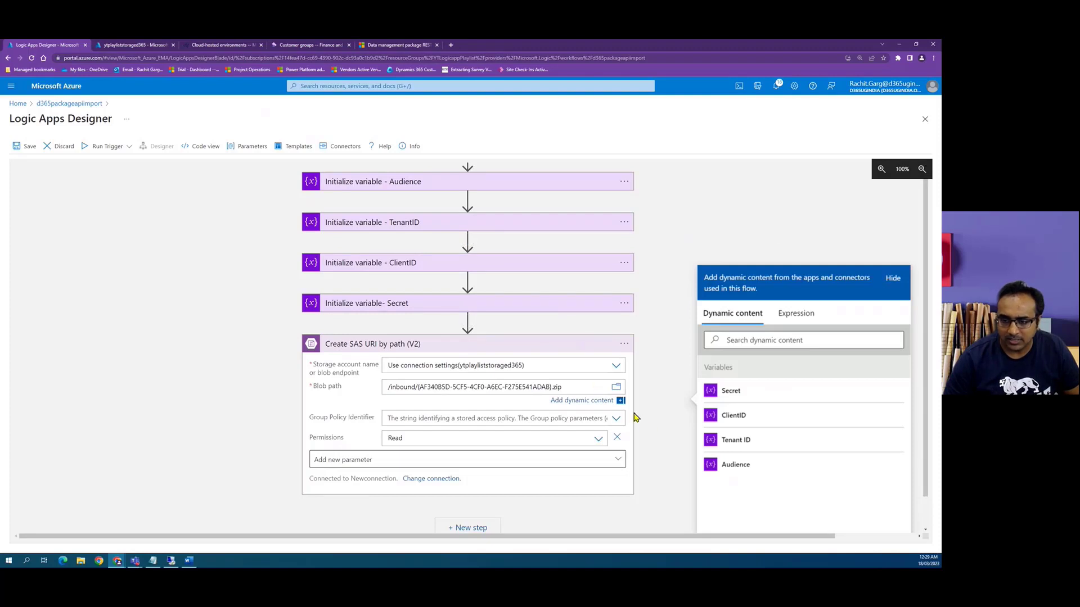
{"action": "left_click", "coordinate": [650, 428]}
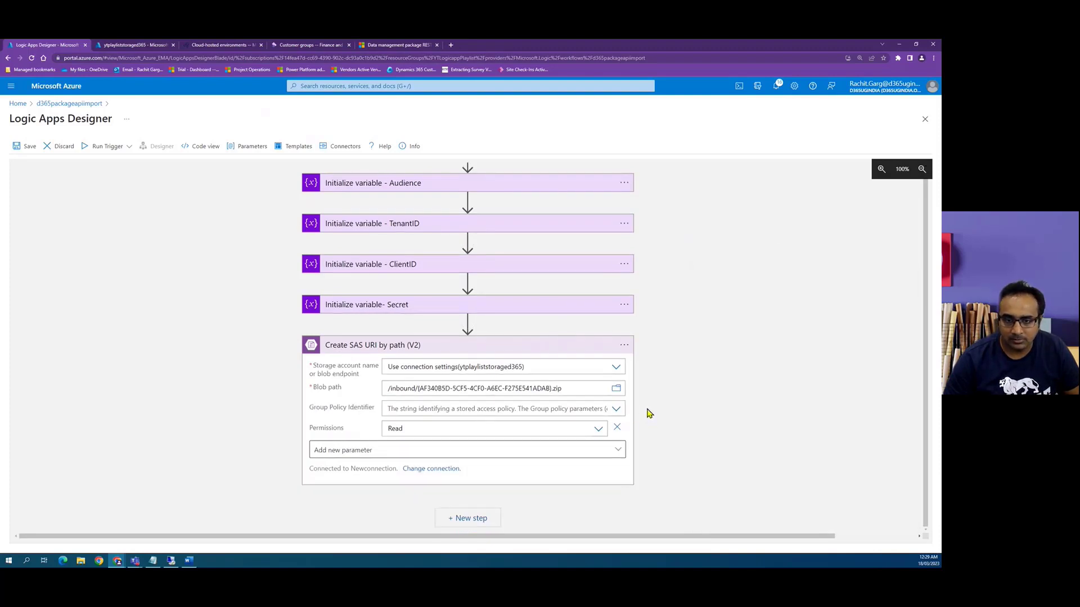
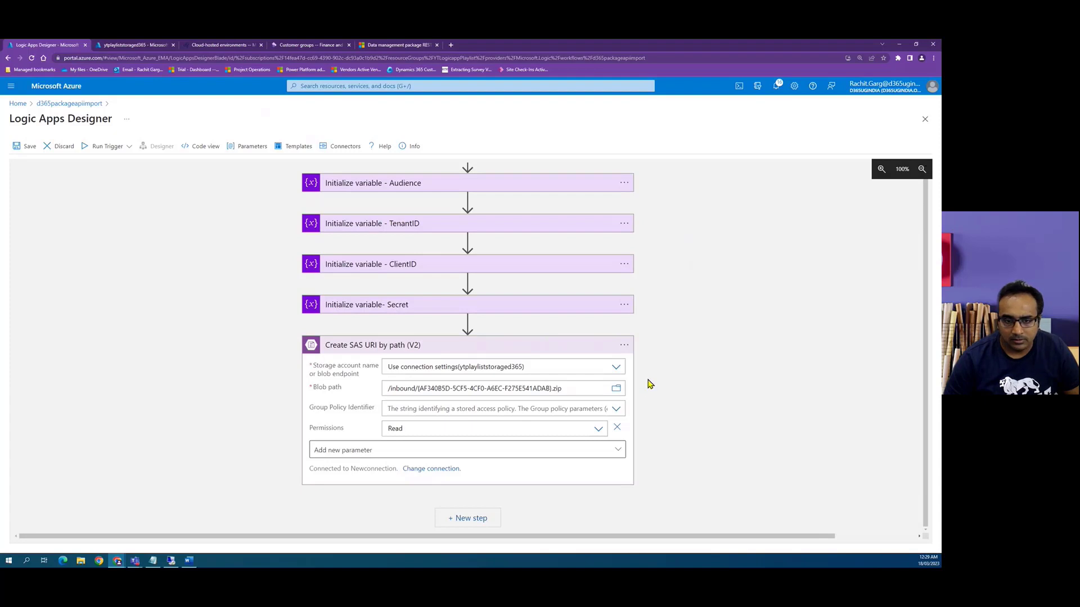
Add an HTTP action to the logic app below Create SAS URI by path (V2).
{"action": "left_click", "coordinate": [478, 518]}
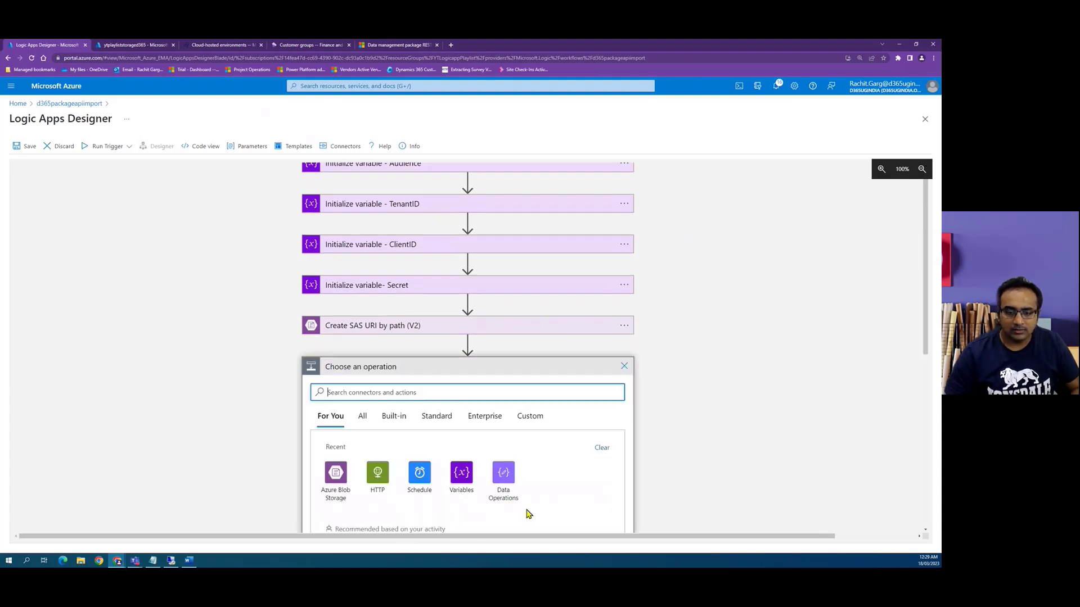
{"action": "left_click", "coordinate": [377, 449]}
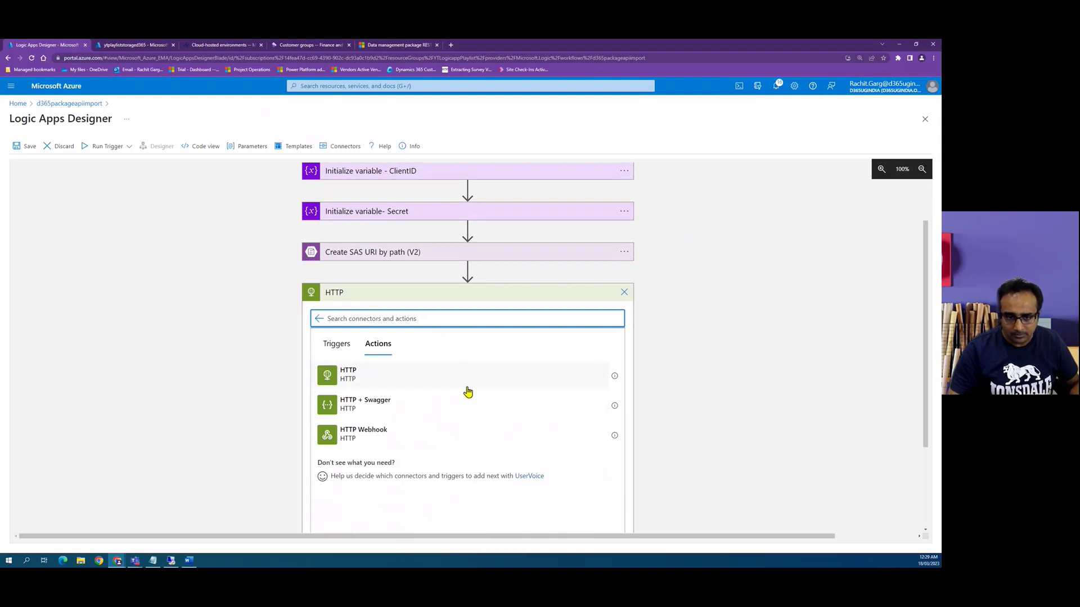
{"action": "left_click", "coordinate": [468, 388]}
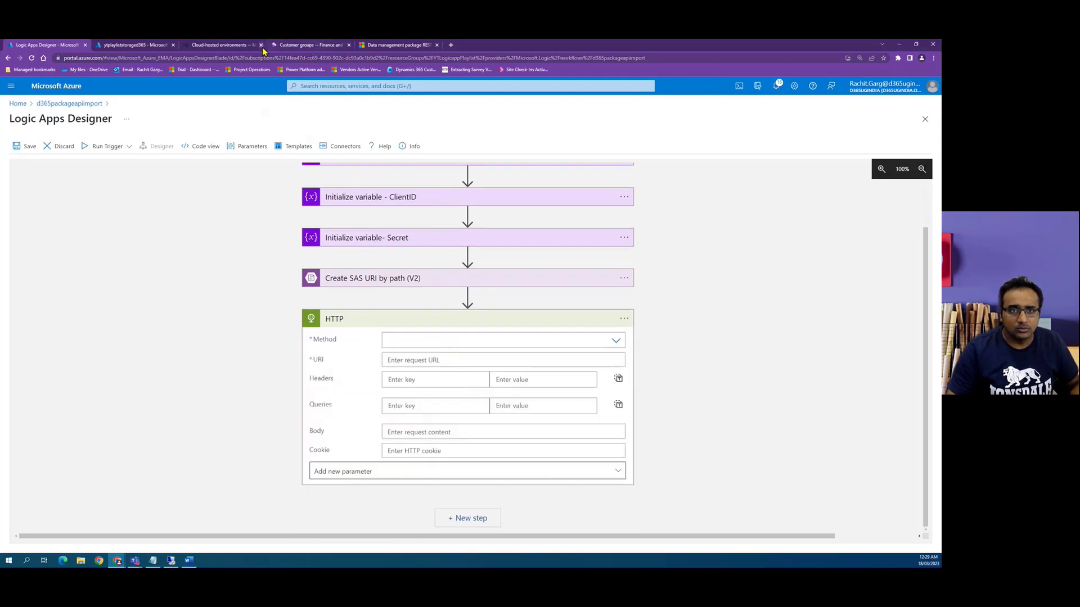
Check the import process in the Data management package REST API documentation and rename the logic app's HTTP action to ImportFromPackage.
{"action": "left_click", "coordinate": [387, 47]}
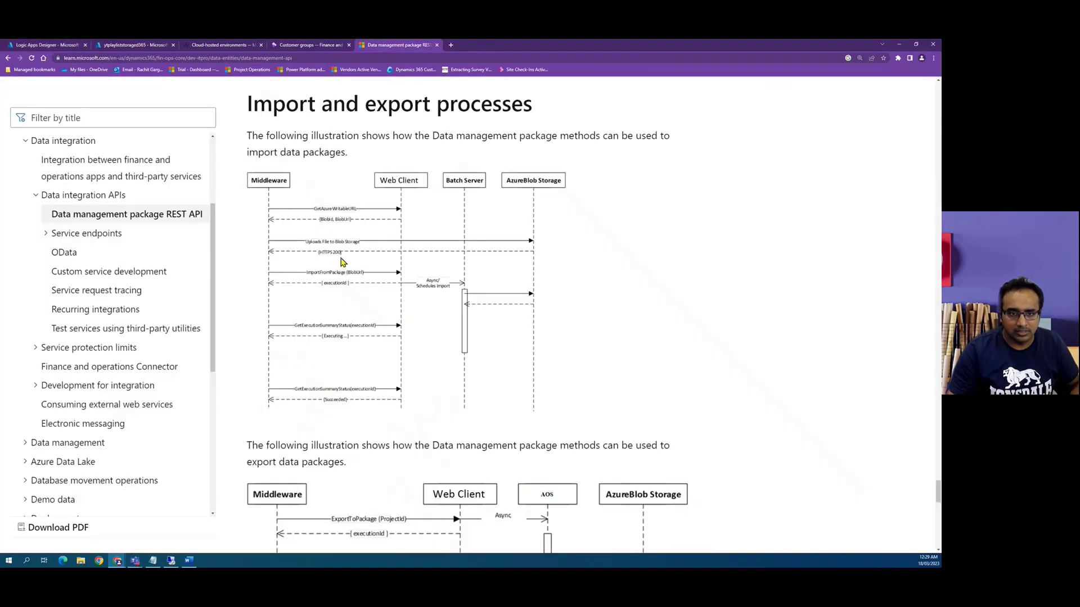
{"action": "left_click", "coordinate": [49, 45]}
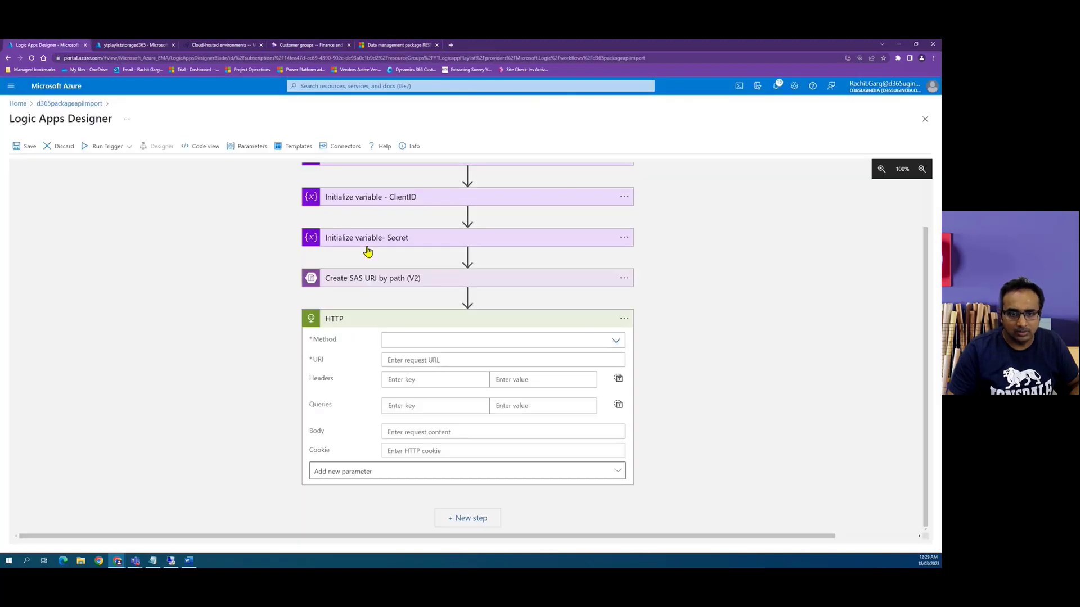
{"action": "left_click", "coordinate": [624, 318]}
{"action": "left_click", "coordinate": [658, 322]}
{"action": "key", "text": "BackSpace"}
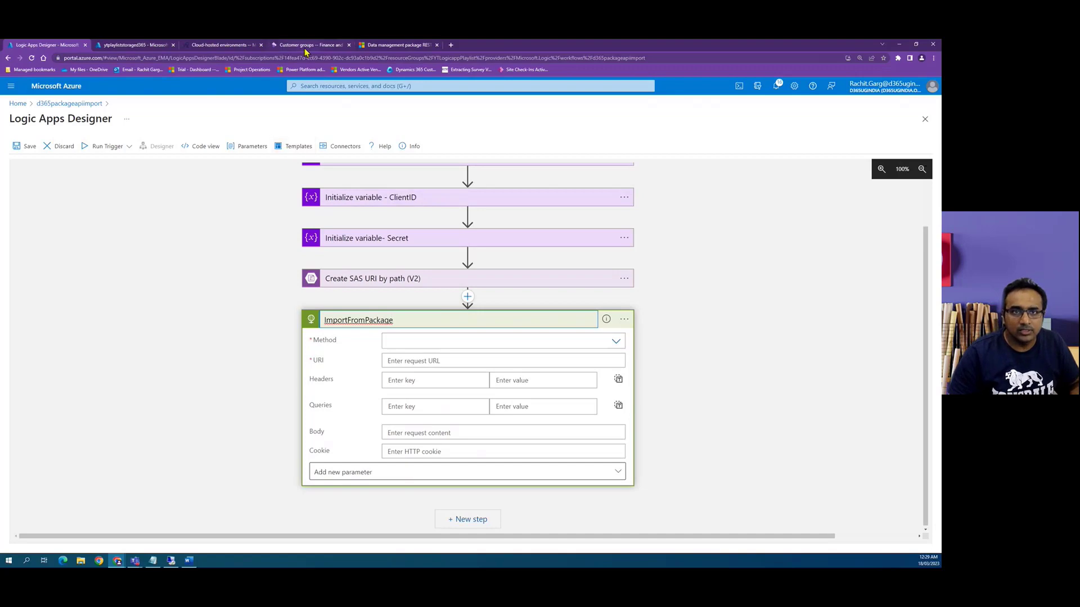
Copy the ImportFromPackage endpoint path, starting with /data/DataManagementDefinitionGroups, from the Data management package REST API documentation.
{"action": "left_click", "coordinate": [393, 46]}
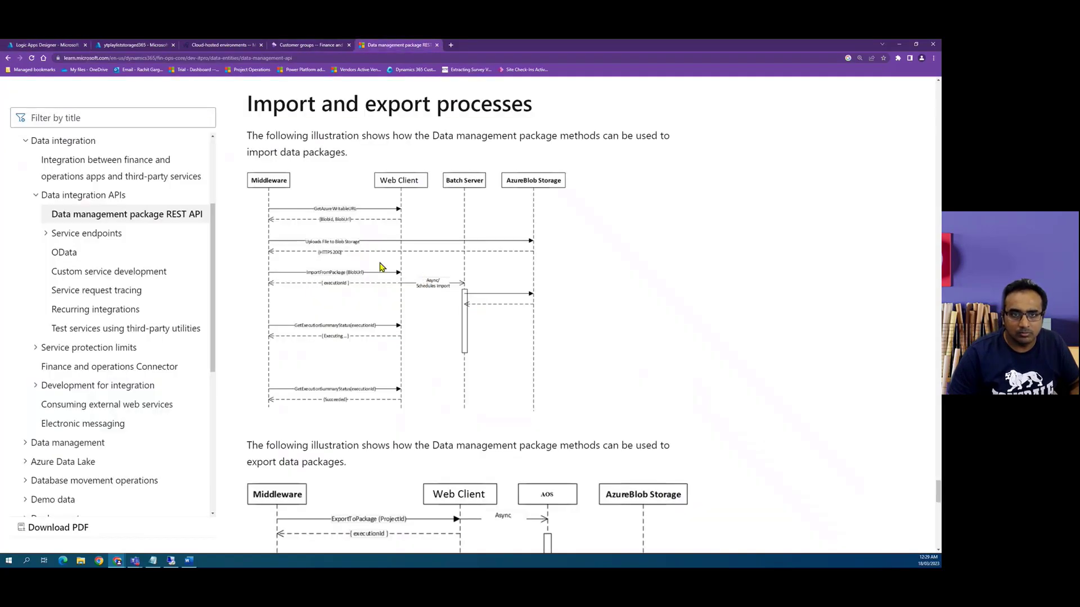
{"action": "scroll", "coordinate": [627, 284], "scroll_direction": "up", "scroll_amount": 15}
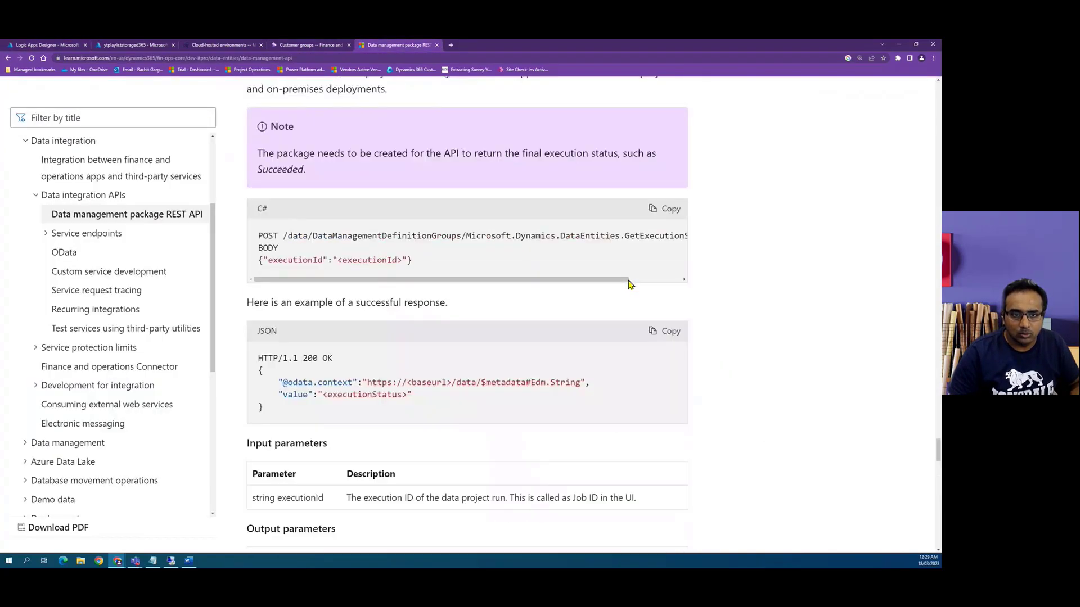
{"action": "scroll", "coordinate": [627, 285], "scroll_direction": "up", "scroll_amount": 12}
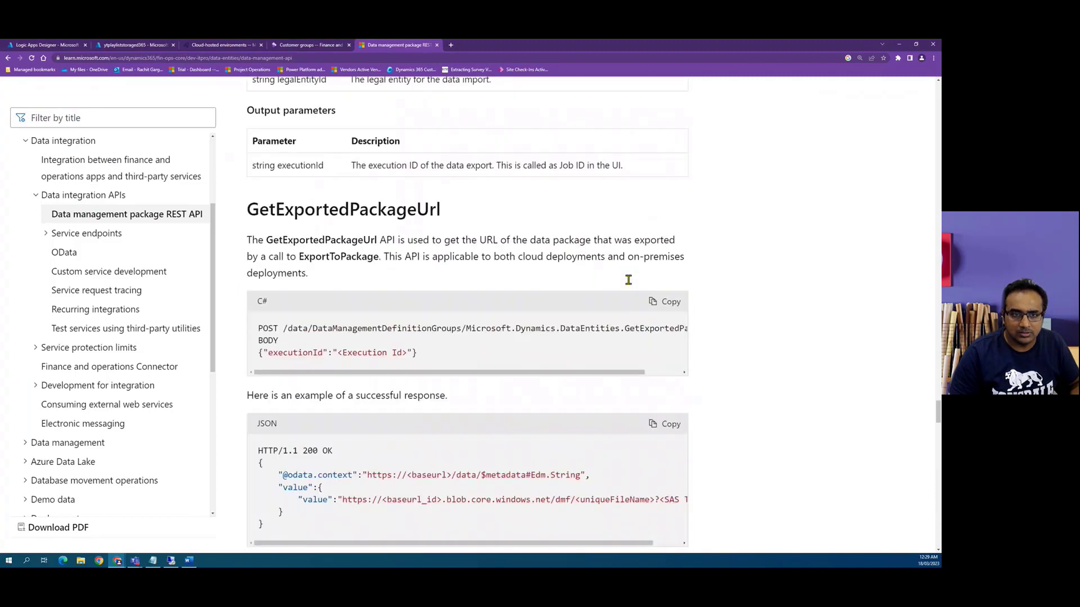
{"action": "scroll", "coordinate": [628, 279], "scroll_direction": "up", "scroll_amount": 12}
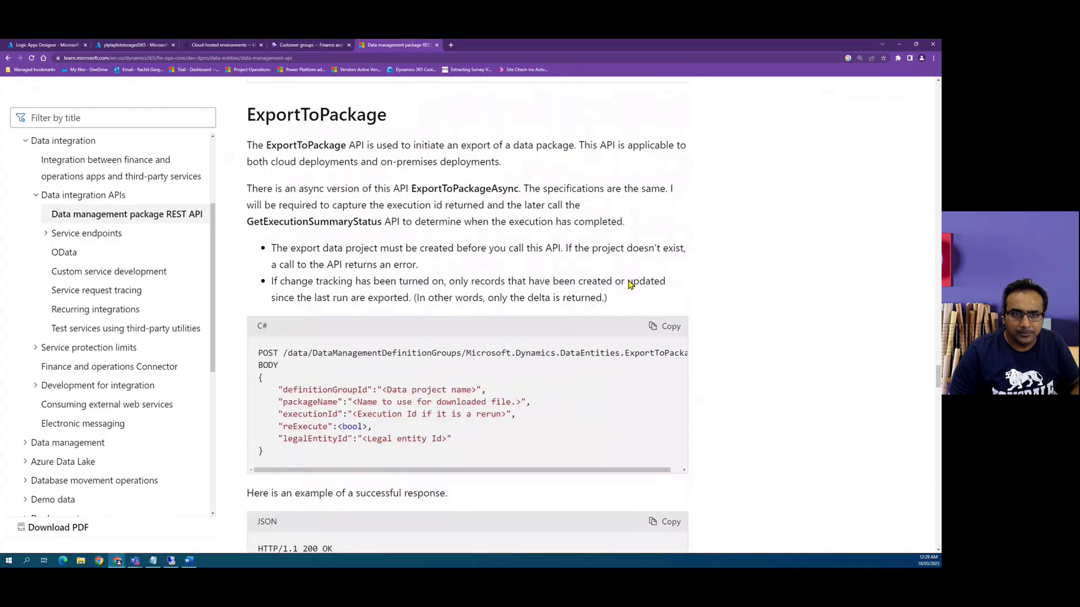
{"action": "scroll", "coordinate": [631, 285], "scroll_direction": "up", "scroll_amount": 12}
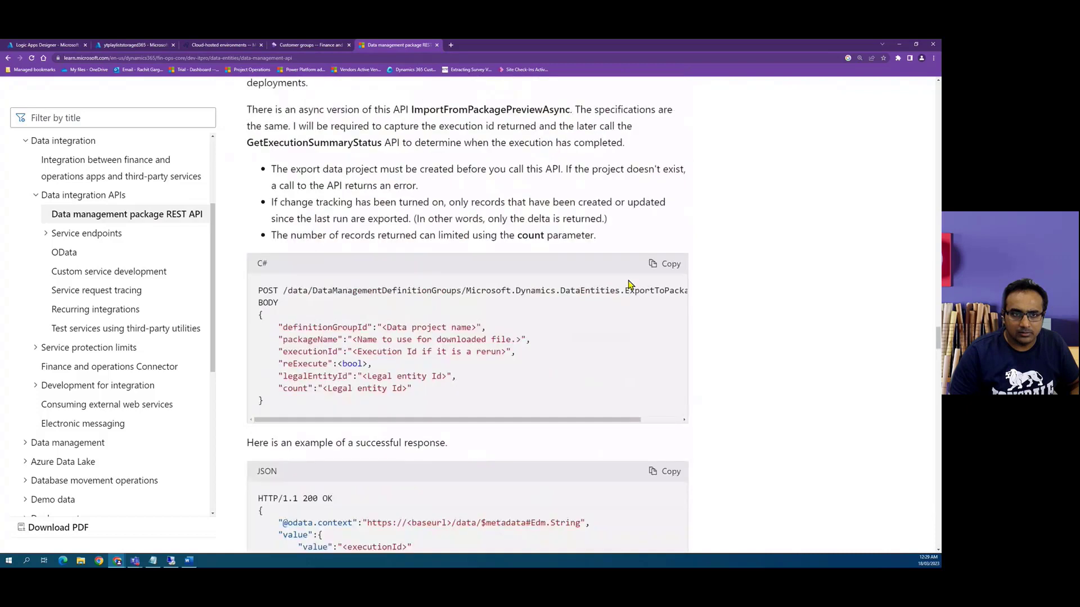
{"action": "scroll", "coordinate": [630, 284], "scroll_direction": "up", "scroll_amount": 12}
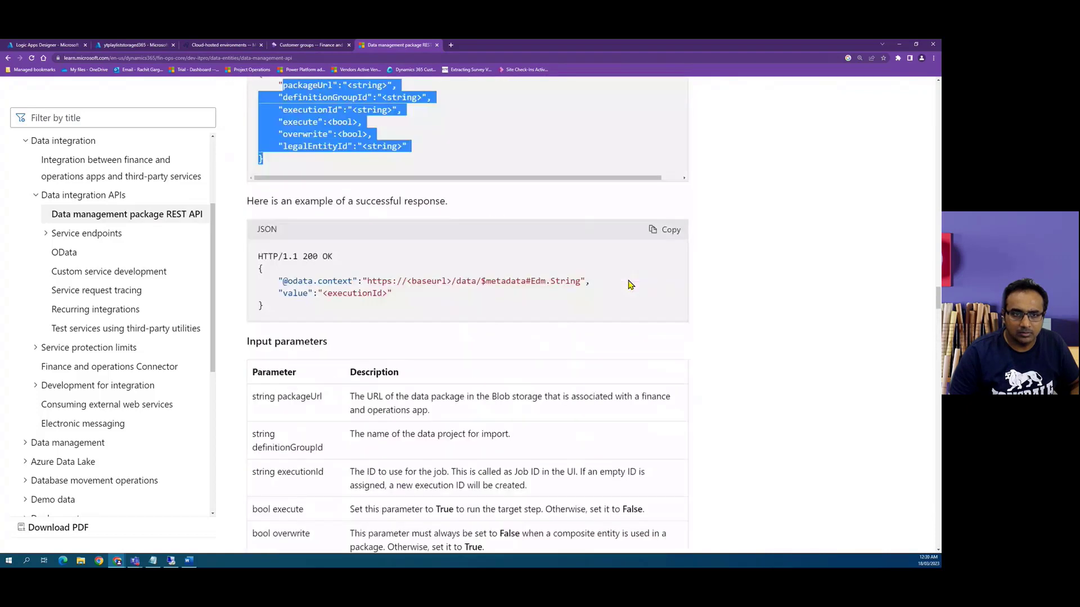
{"action": "scroll", "coordinate": [628, 284], "scroll_direction": "up", "scroll_amount": 5}
{"action": "left_click_drag", "start_coordinate": [268, 293], "coordinate": [417, 350]}
{"action": "scroll", "coordinate": [417, 350], "scroll_direction": "down", "scroll_amount": 3}
{"action": "left_click_drag", "start_coordinate": [259, 379], "coordinate": [697, 388]}
{"action": "key", "text": "ctrl+c"}
{"action": "left_click", "coordinate": [528, 398]}
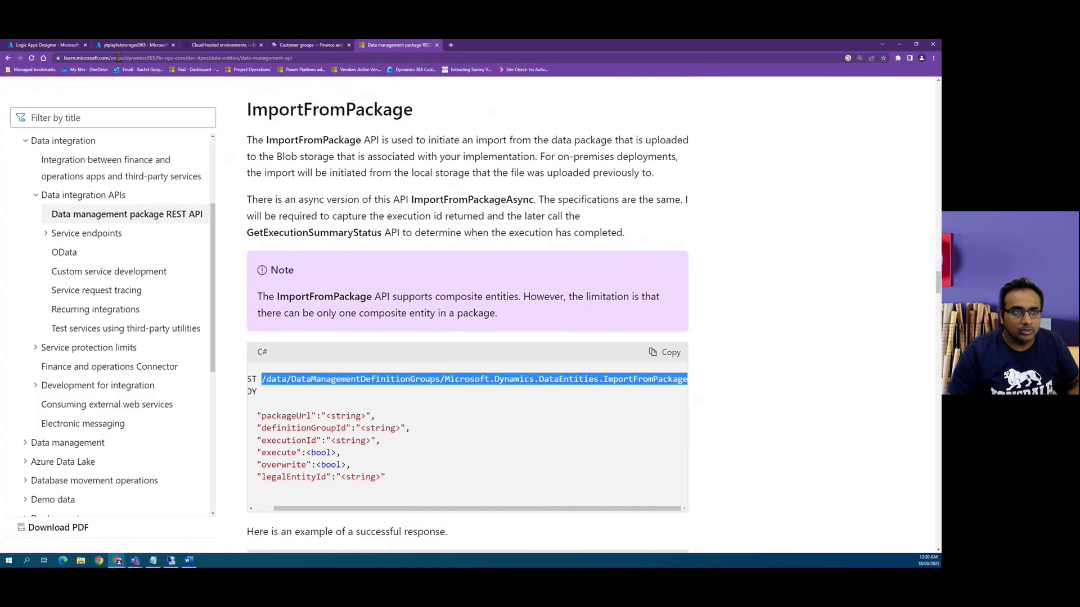
Set the ImportFromPackage action's method to POST and its URI to the Audience variable followed by /data/DataManagementDefinitionGroups/Microsoft.Dynamics.DataEntities.ImportFromPackage.
{"action": "key", "text": "ctrl+1"}
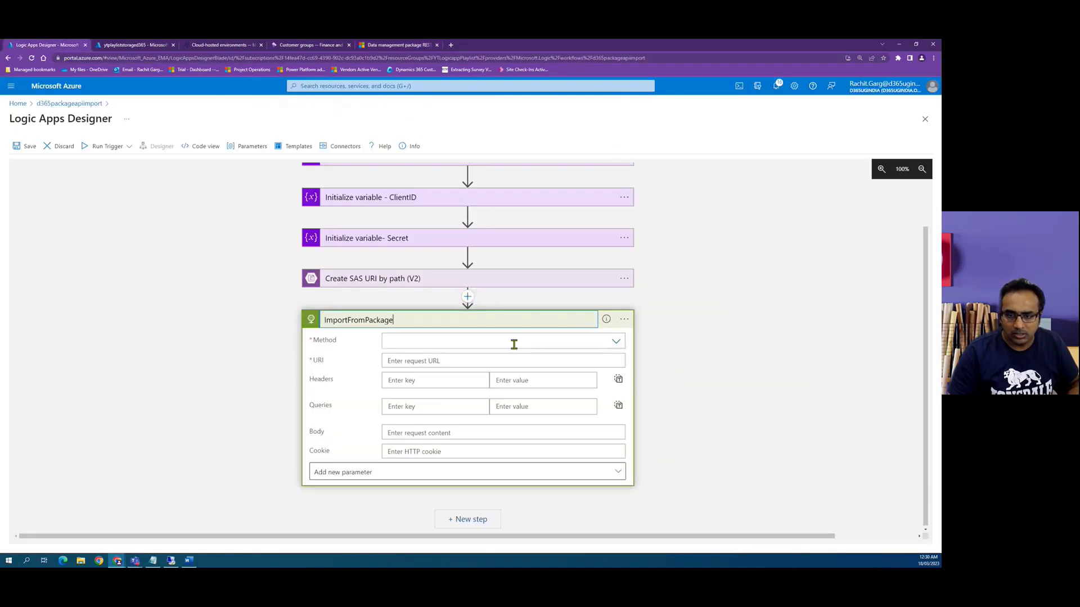
{"action": "left_click", "coordinate": [616, 342]}
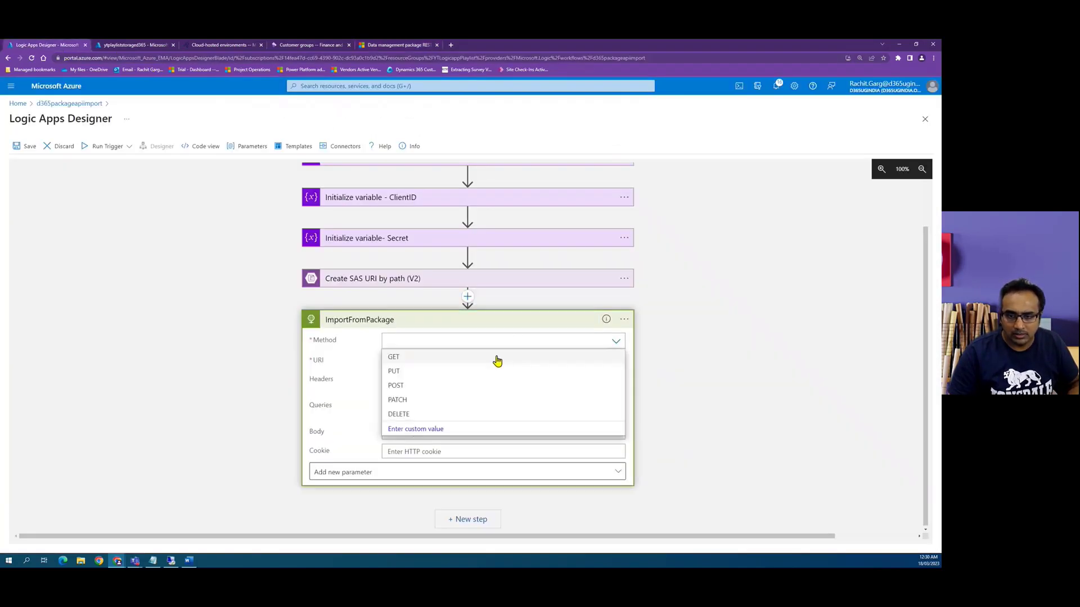
{"action": "left_click", "coordinate": [395, 386]}
{"action": "left_click", "coordinate": [393, 361]}
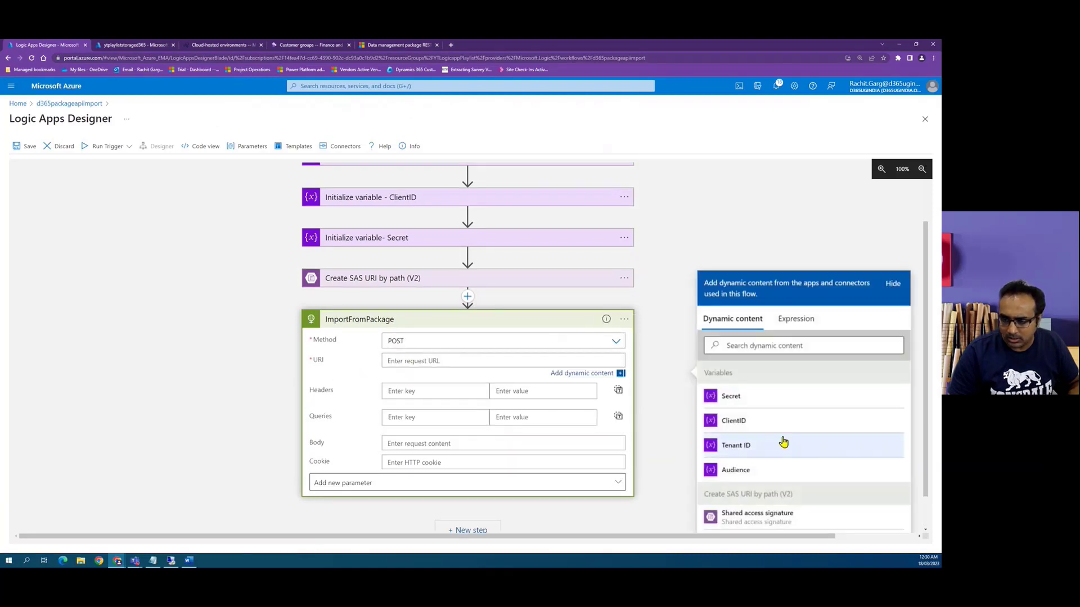
{"action": "left_click", "coordinate": [736, 470]}
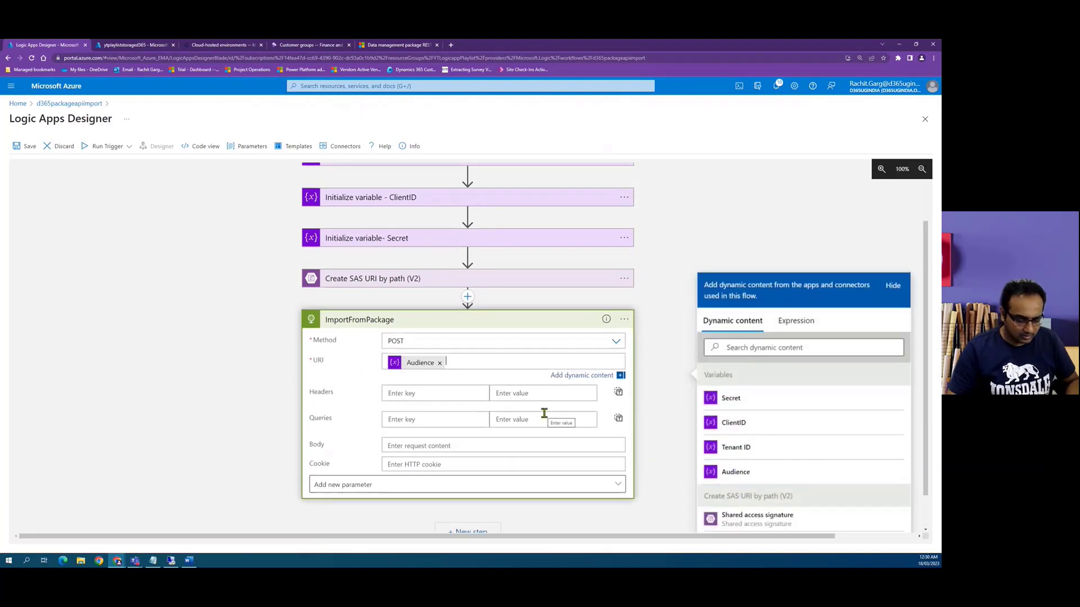
{"action": "key", "text": "ctrl+v"}
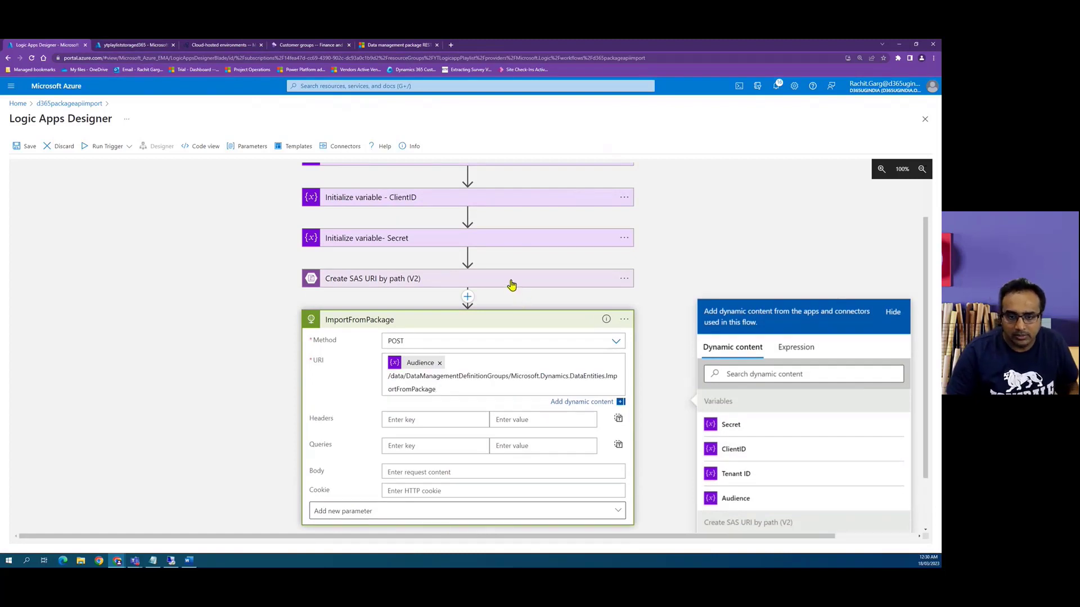
Fill the request body with documented parameters: definitionGroupId IMP_CustomerGroups, execute true, executionId empty, legalEntityId USMF, overwrite true, and packageUrl set to Web Url.
{"action": "scroll", "coordinate": [462, 396], "scroll_direction": "down", "scroll_amount": 1}
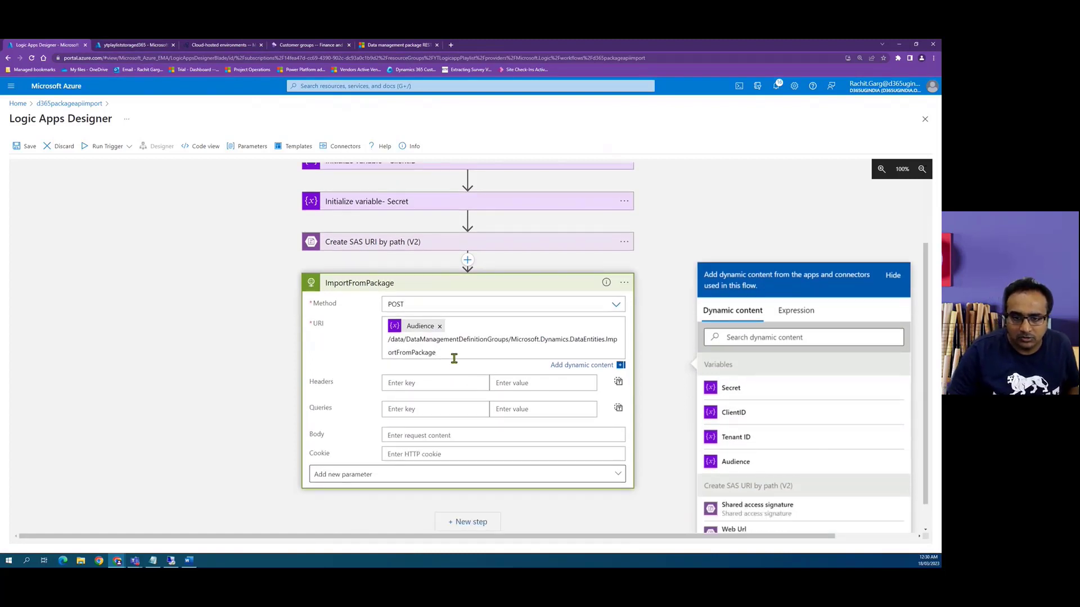
{"action": "scroll", "coordinate": [455, 347], "scroll_direction": "down", "scroll_amount": 1}
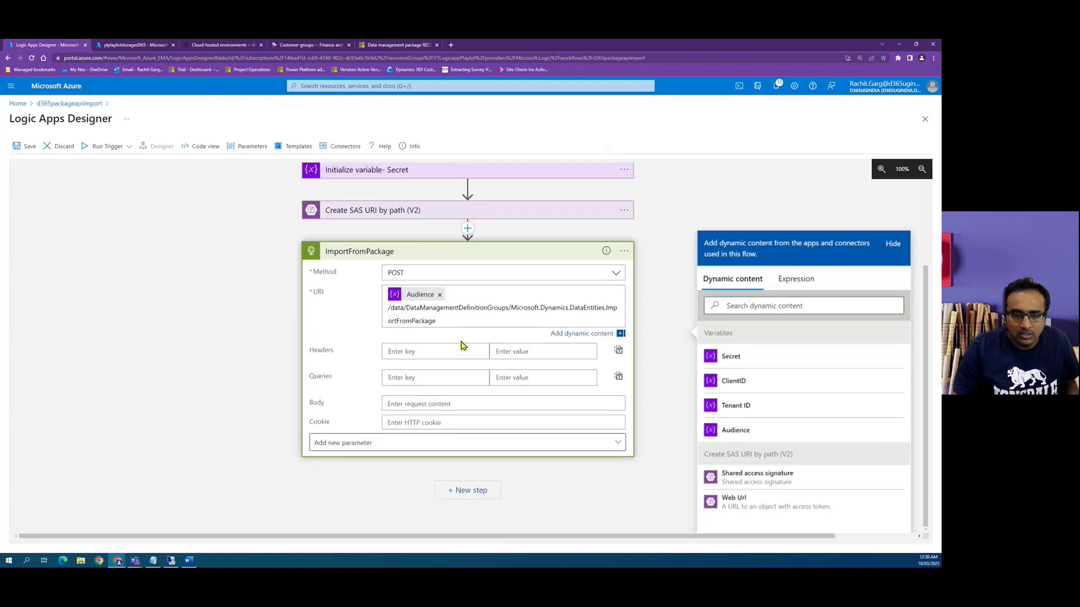
{"action": "left_click", "coordinate": [402, 403]}
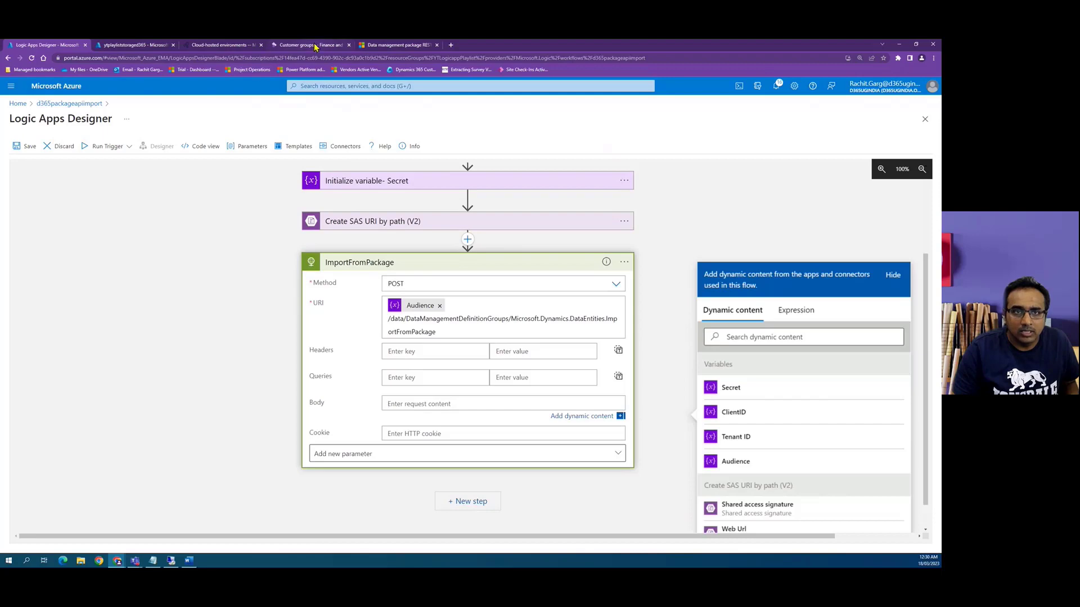
{"action": "left_click", "coordinate": [397, 45]}
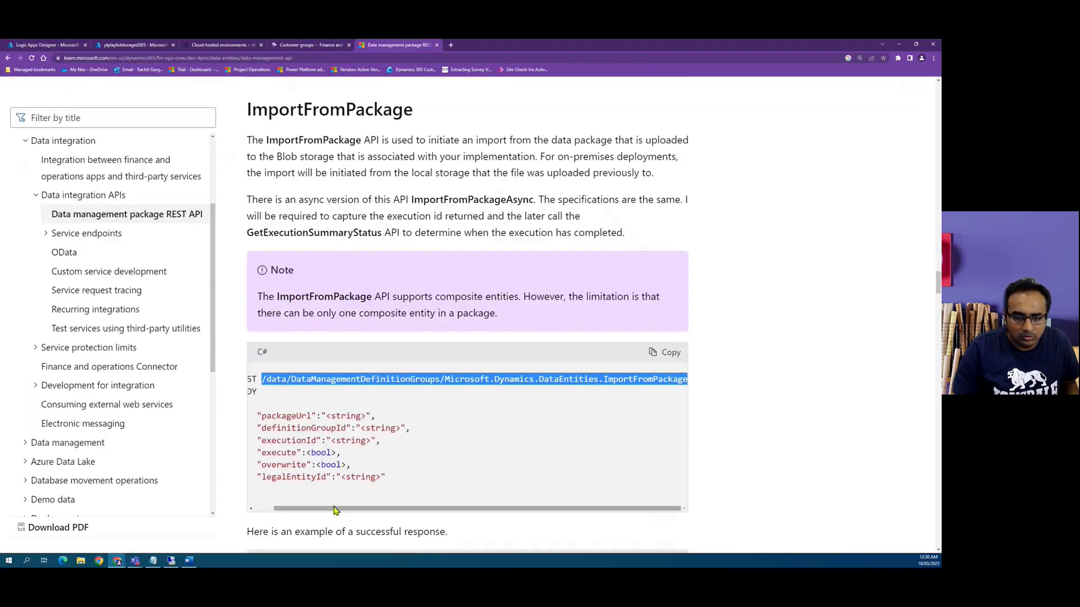
{"action": "left_click_drag", "start_coordinate": [335, 510], "coordinate": [315, 510]}
{"action": "left_click_drag", "start_coordinate": [260, 403], "coordinate": [301, 491]}
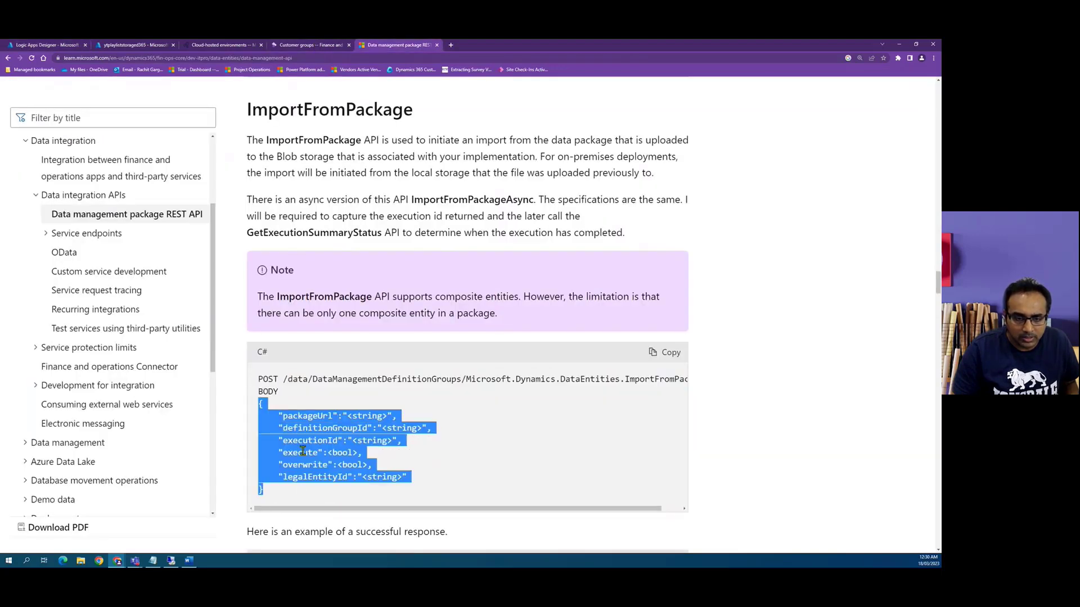
{"action": "left_click", "coordinate": [328, 423]}
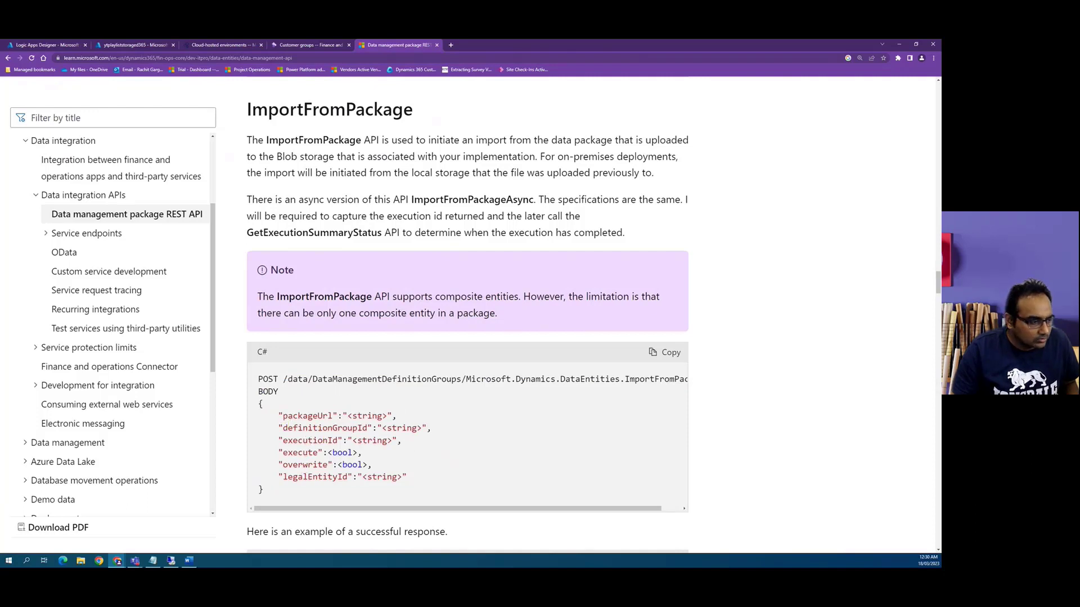
{"action": "key", "text": "alt+Tab"}
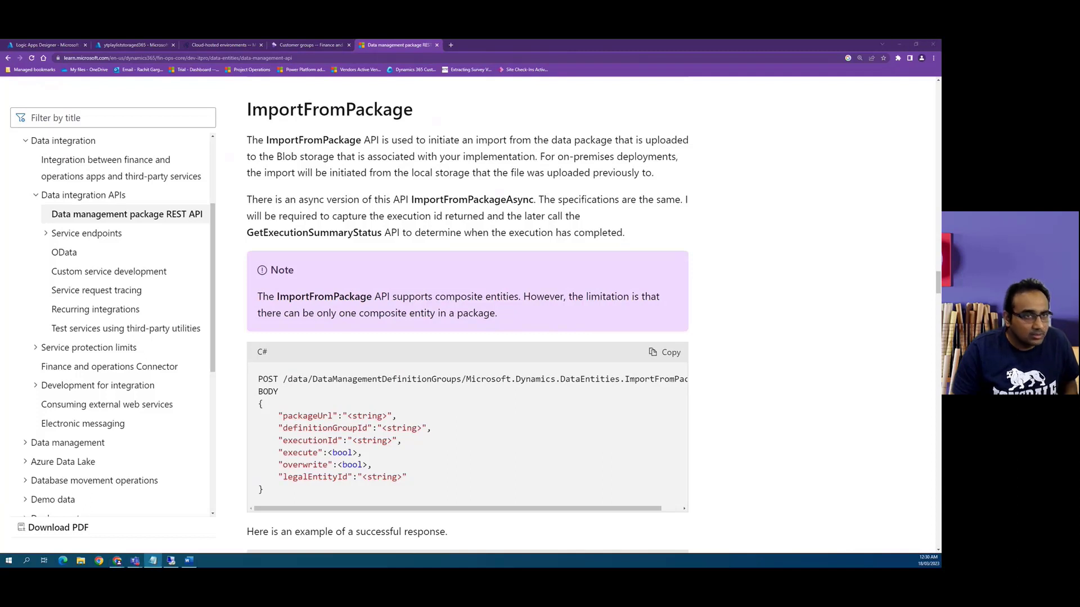
{"action": "left_click", "coordinate": [47, 45]}
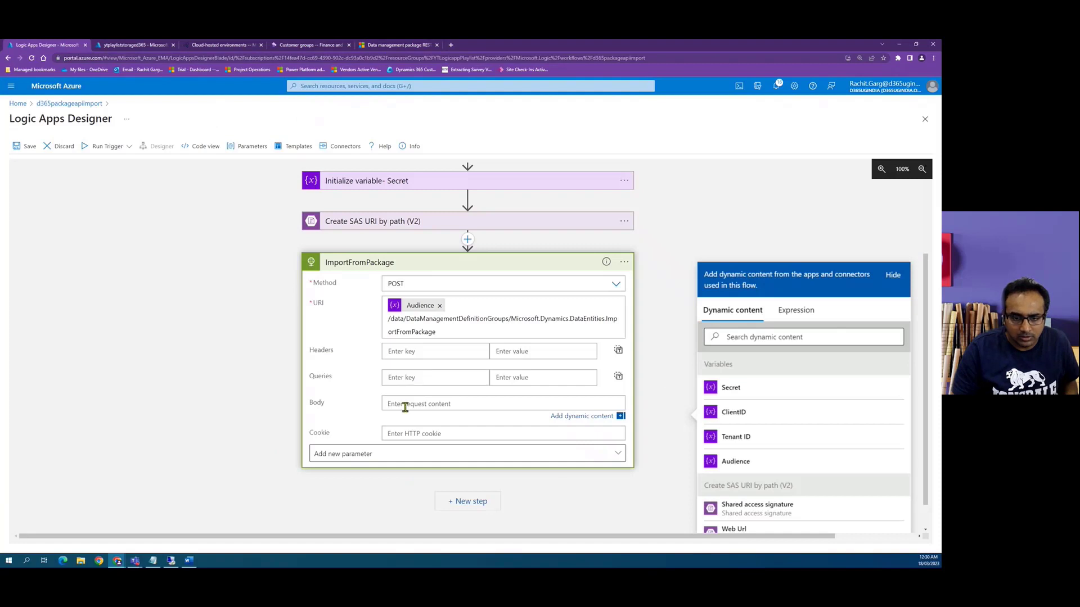
{"action": "key", "text": "ctrl+v"}
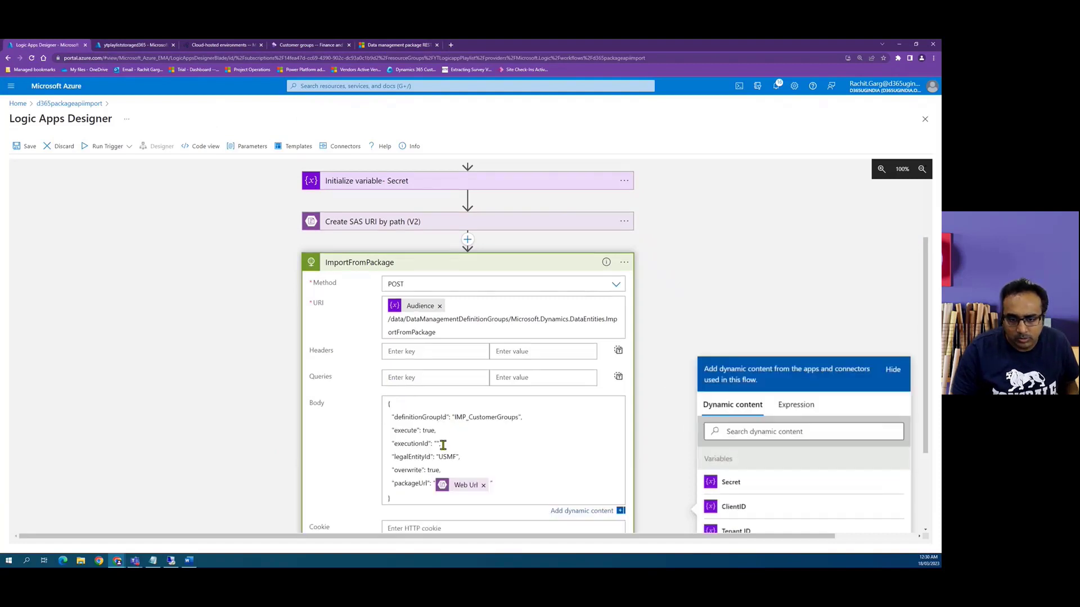
Replace the pasted packageUrl token in the body with the Web Url output of Create SAS URI by path (V2).
{"action": "scroll", "coordinate": [443, 445], "scroll_direction": "down", "scroll_amount": 1}
{"action": "left_click", "coordinate": [483, 448]}
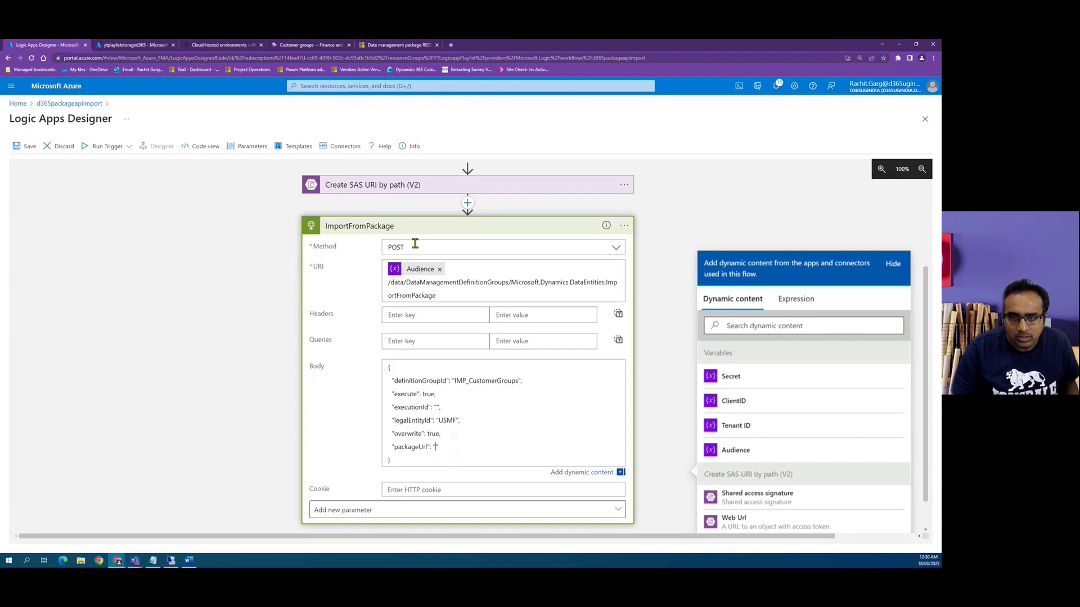
{"action": "scroll", "coordinate": [759, 494], "scroll_direction": "down", "scroll_amount": 1}
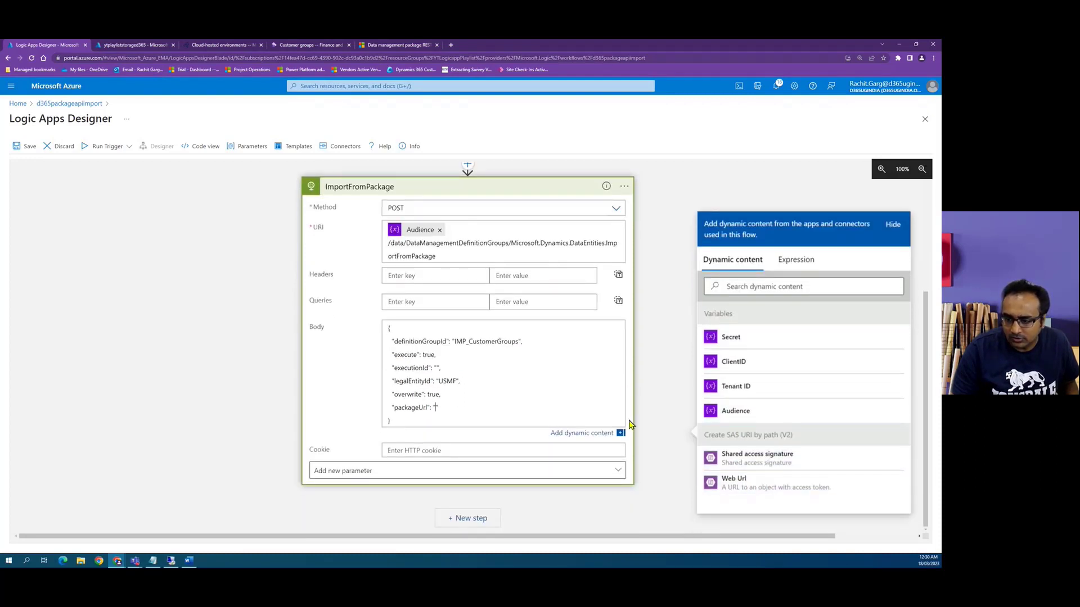
{"action": "left_click", "coordinate": [753, 485]}
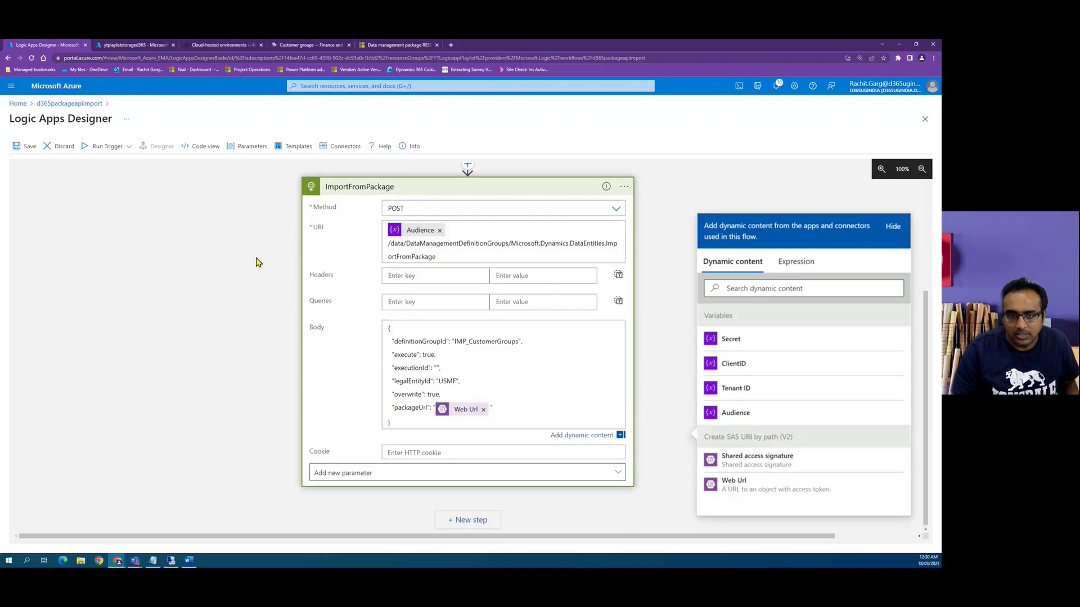
{"action": "left_click", "coordinate": [262, 308]}
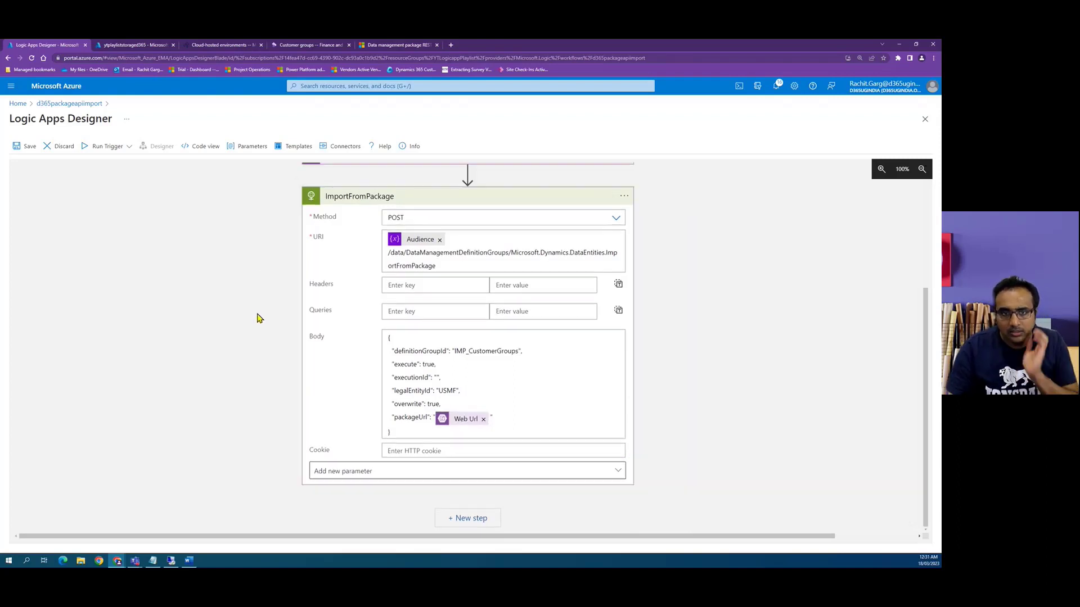
Examine the job history of the IMP_CustomerGroups import project in Finance and Operations data management and return to the logic app.
{"action": "scroll", "coordinate": [236, 338], "scroll_direction": "up", "scroll_amount": 3}
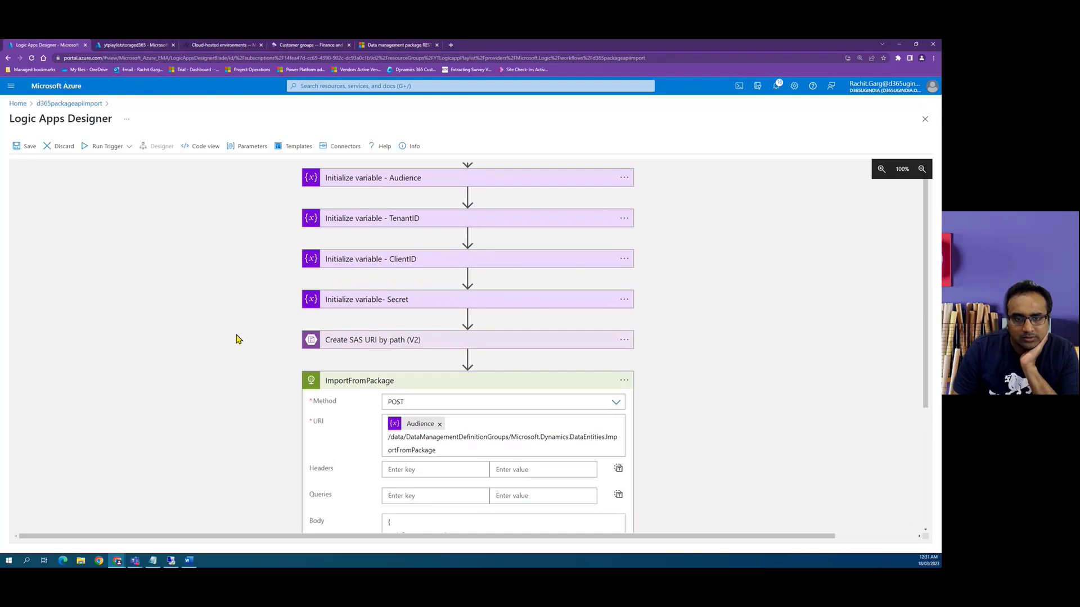
{"action": "scroll", "coordinate": [236, 338], "scroll_direction": "down", "scroll_amount": 1}
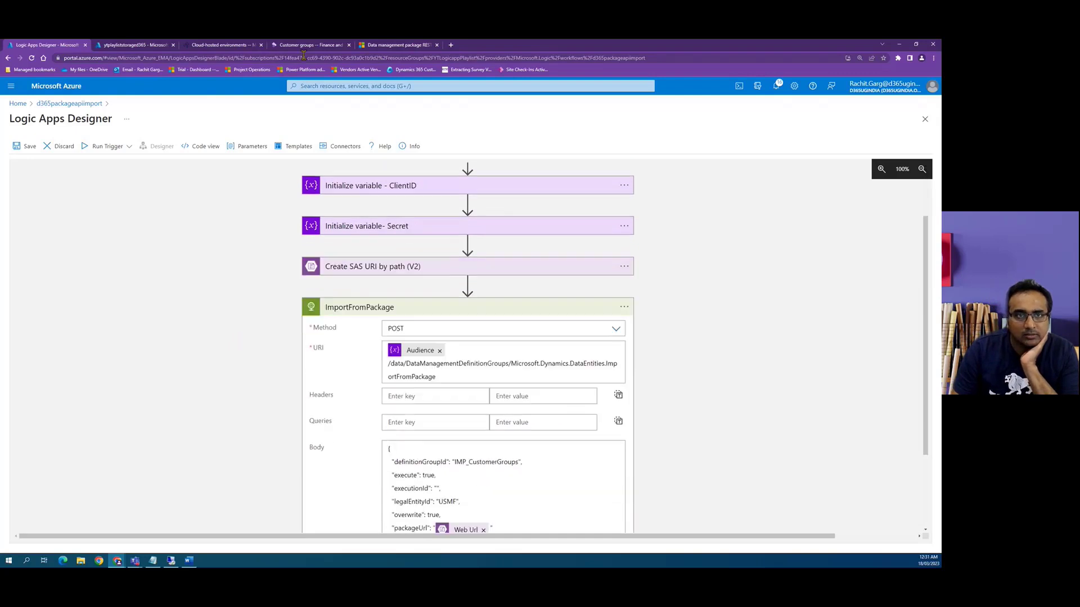
{"action": "left_click", "coordinate": [305, 44]}
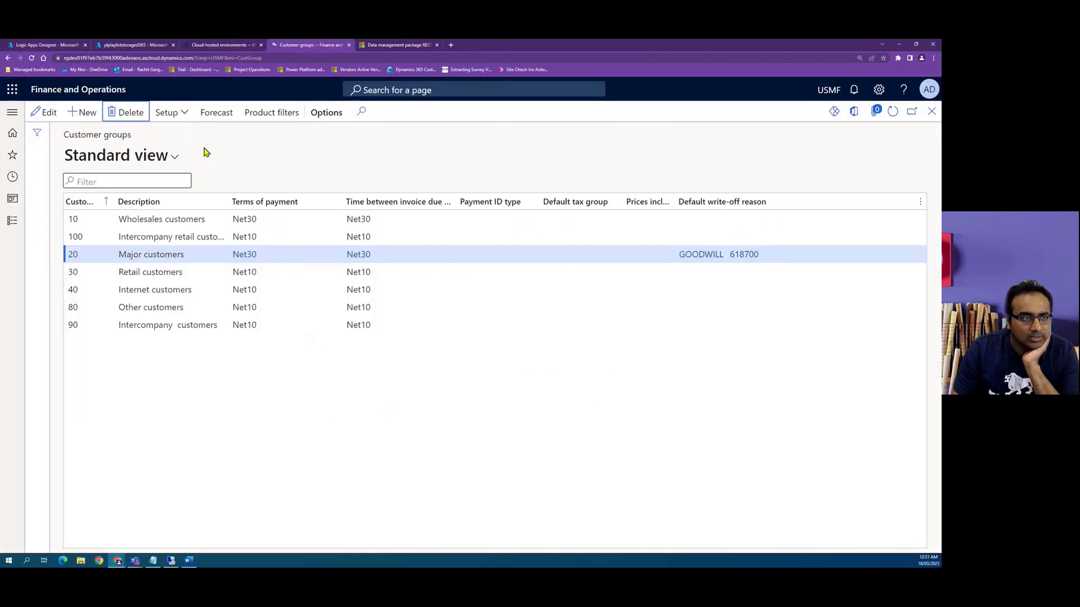
{"action": "left_click", "coordinate": [12, 175]}
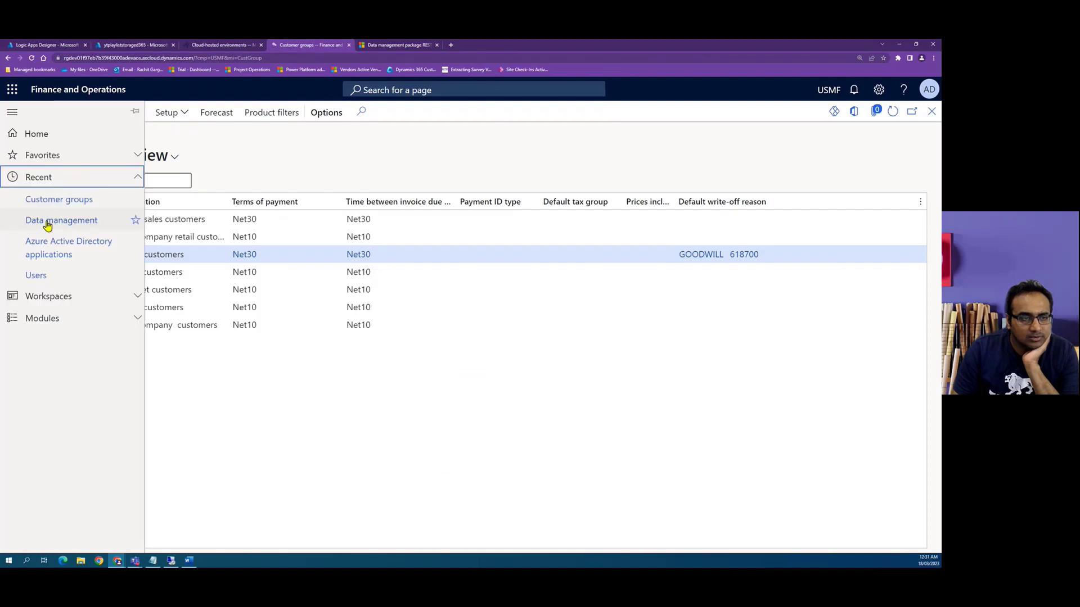
{"action": "left_click", "coordinate": [30, 225]}
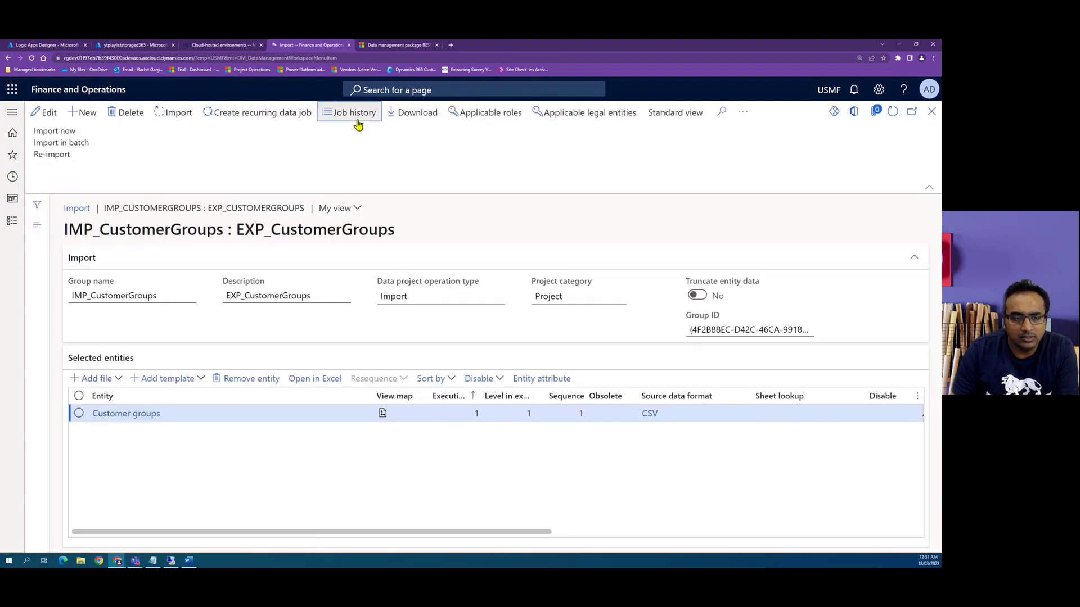
{"action": "left_click", "coordinate": [355, 113]}
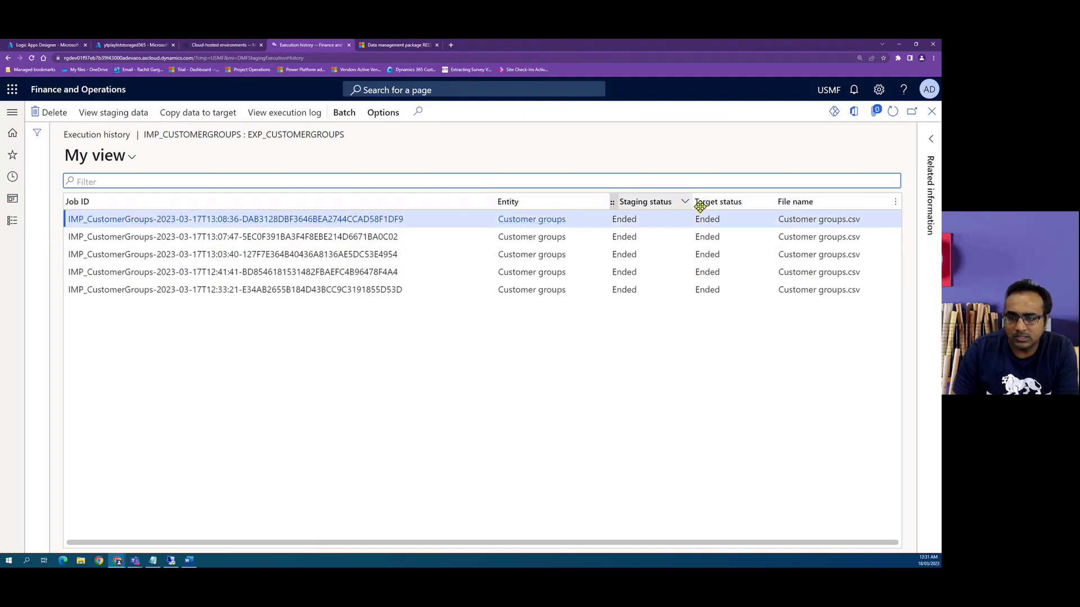
{"action": "left_click", "coordinate": [57, 46]}
{"action": "scroll", "coordinate": [537, 346], "scroll_direction": "down", "scroll_amount": 3}
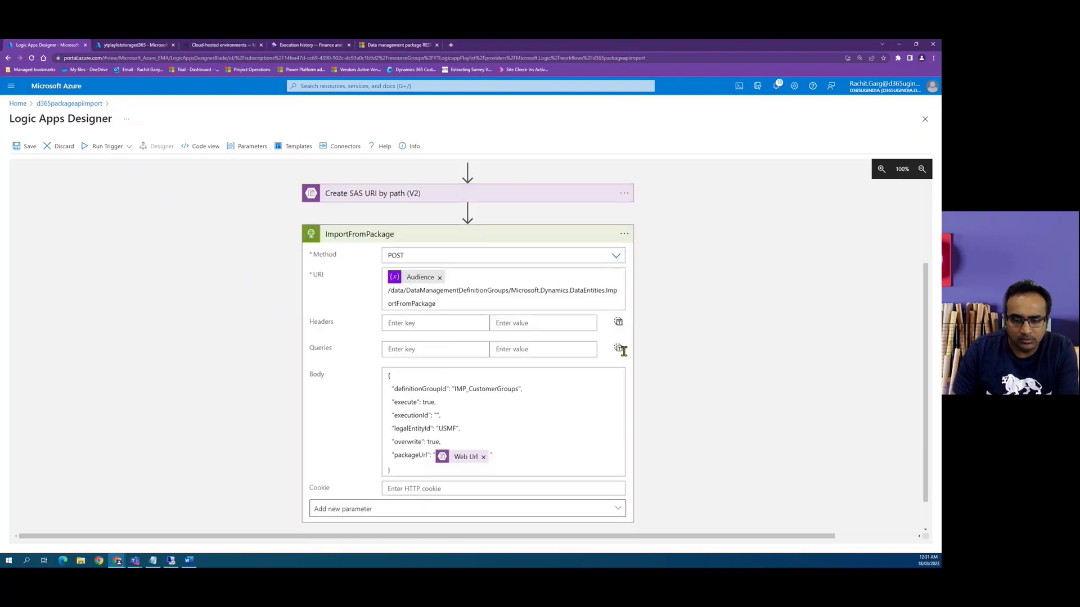
Save the logic app and try to run its trigger from the designer.
{"action": "left_click", "coordinate": [21, 149]}
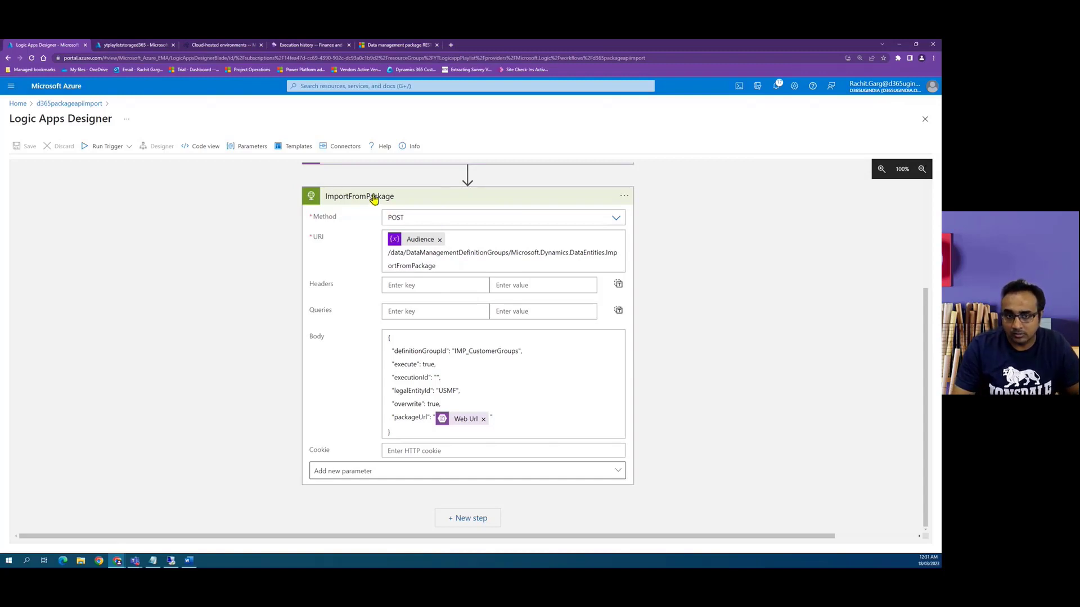
{"action": "left_click", "coordinate": [124, 148]}
{"action": "left_click", "coordinate": [85, 165]}
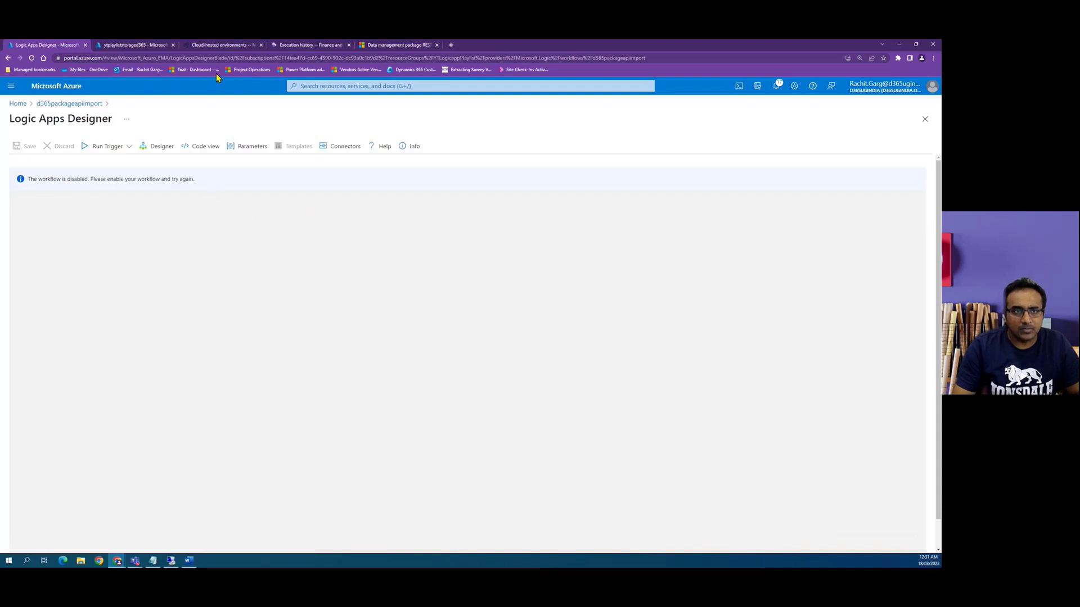
Refresh the IMP_CustomerGroups execution history in Finance and Operations, check it for a new job, and return to the logic app.
{"action": "left_click", "coordinate": [298, 45]}
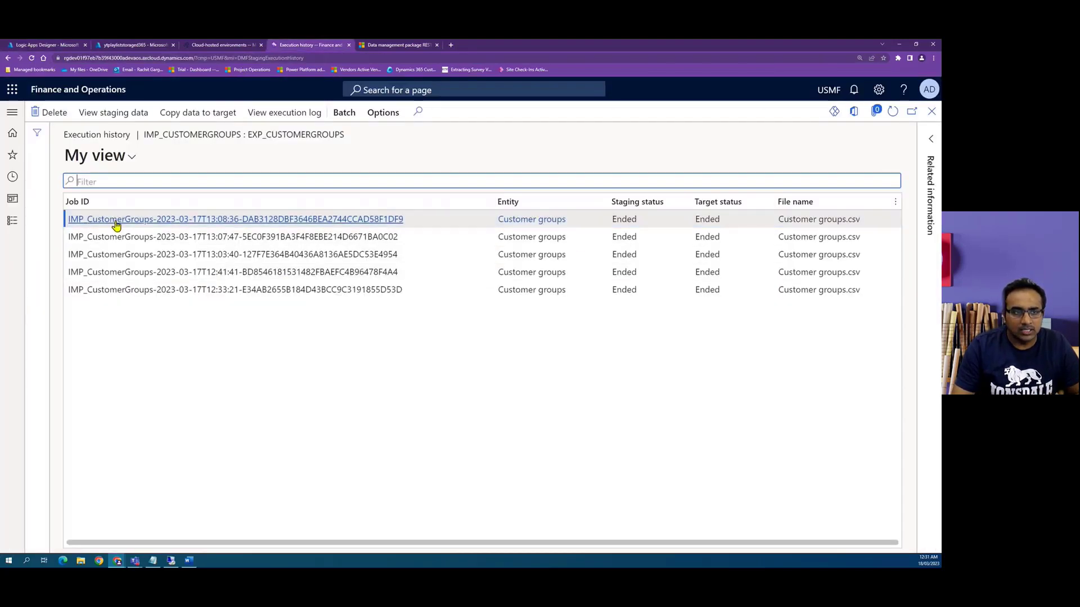
{"action": "left_click", "coordinate": [896, 116]}
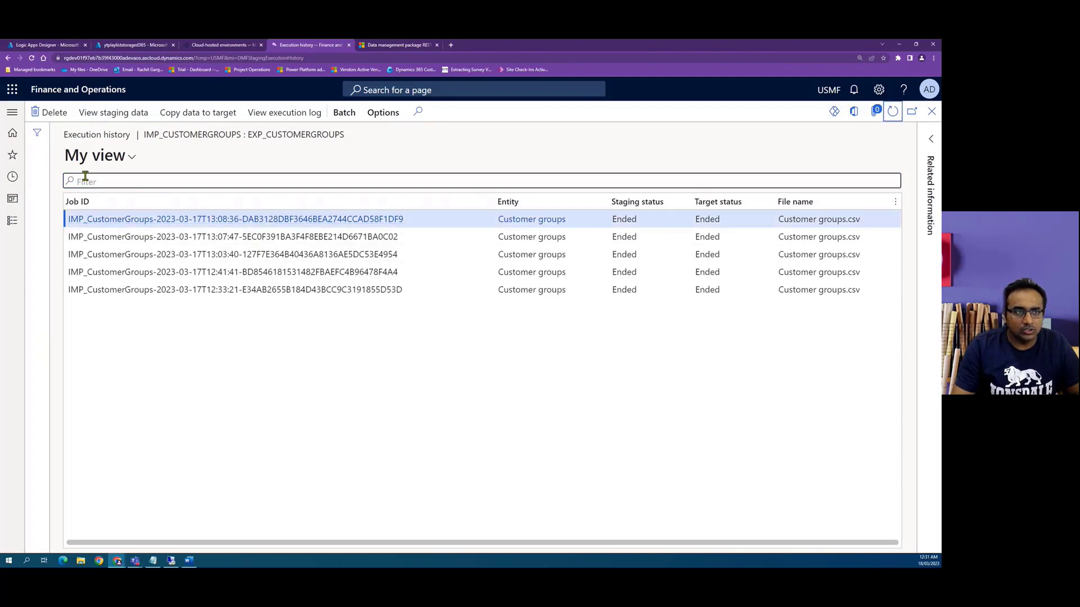
{"action": "left_click", "coordinate": [40, 45]}
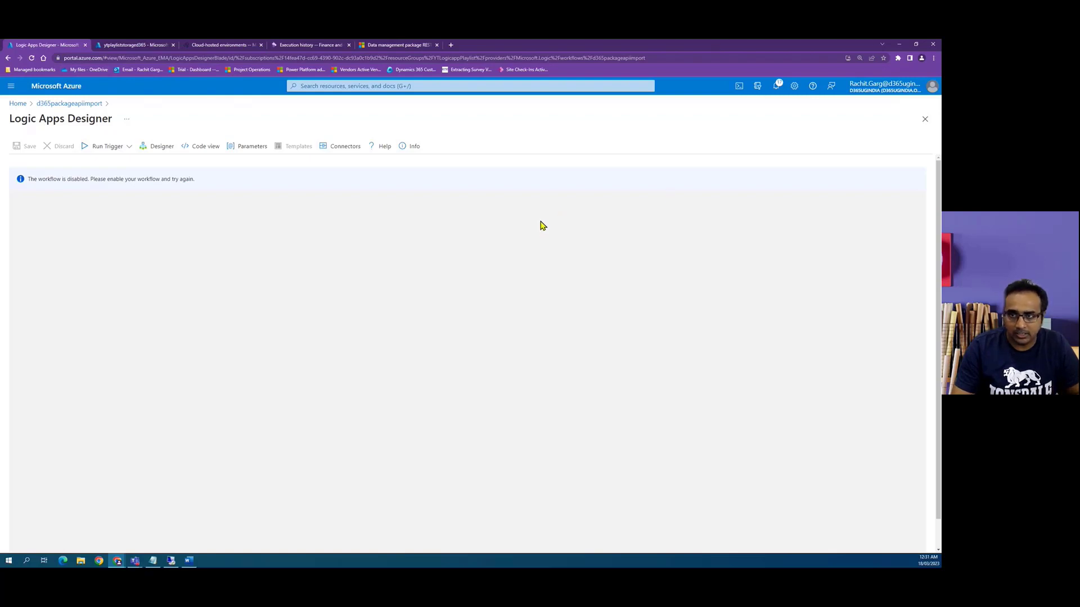
Enable the d365packageapiimport logic app from its overview and run its trigger.
{"action": "left_click", "coordinate": [161, 149]}
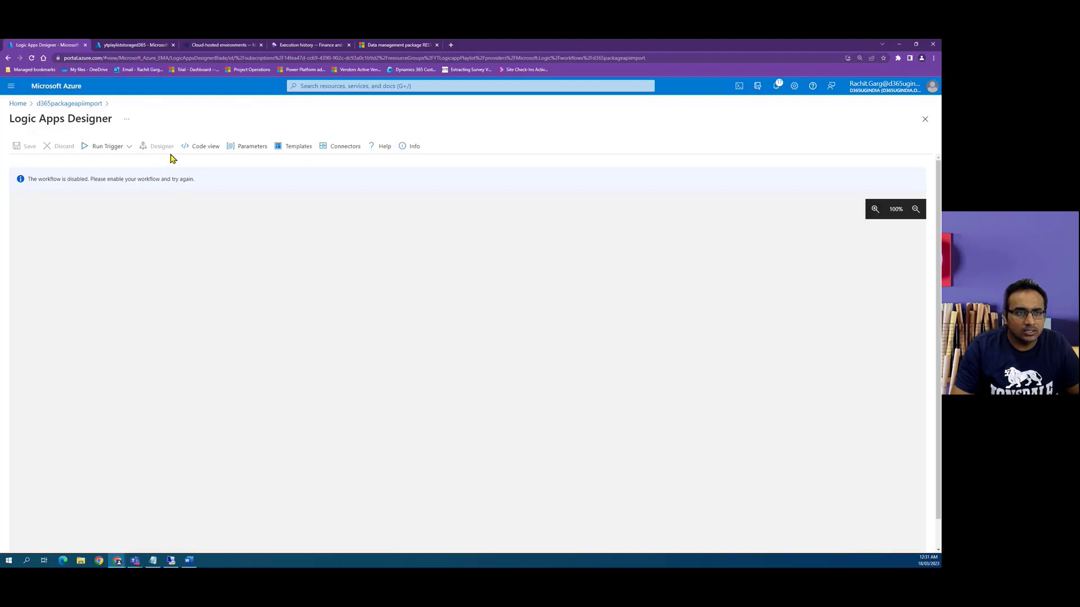
{"action": "left_click", "coordinate": [78, 104]}
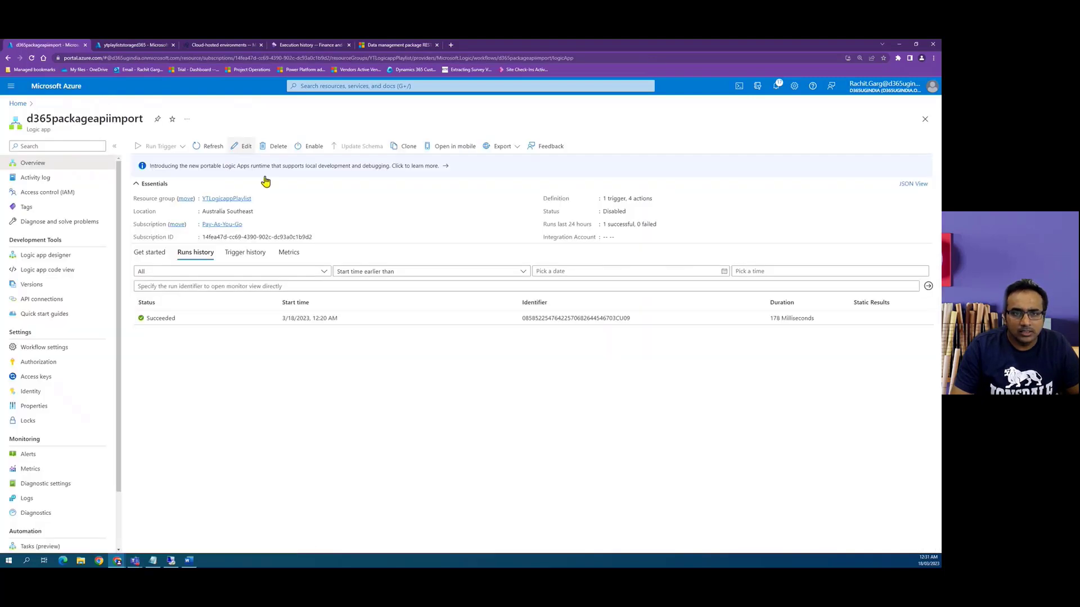
{"action": "left_click", "coordinate": [313, 146]}
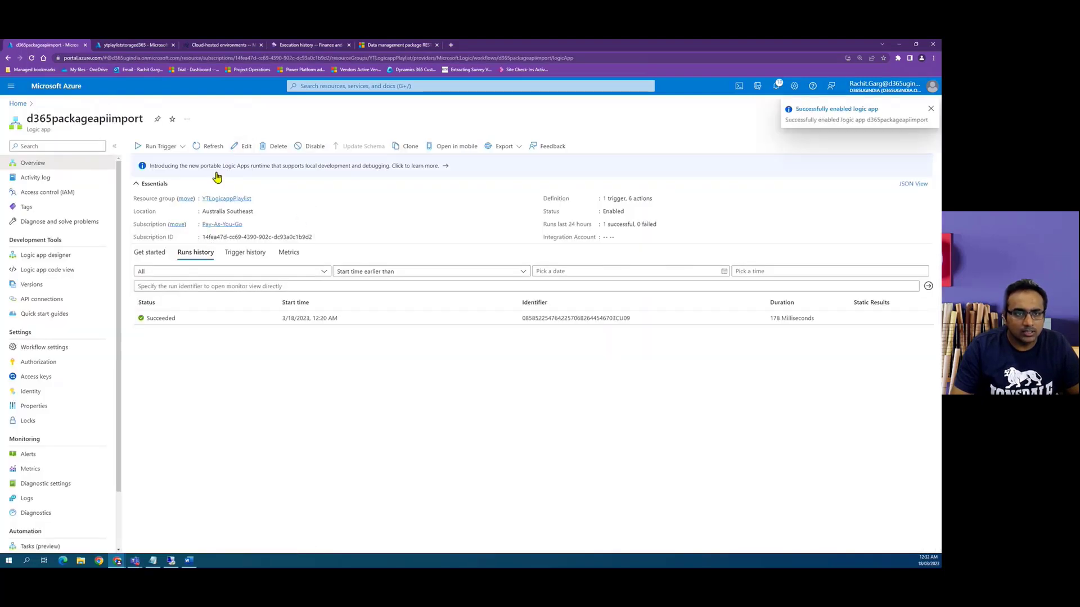
{"action": "left_click", "coordinate": [176, 148]}
{"action": "left_click", "coordinate": [144, 163]}
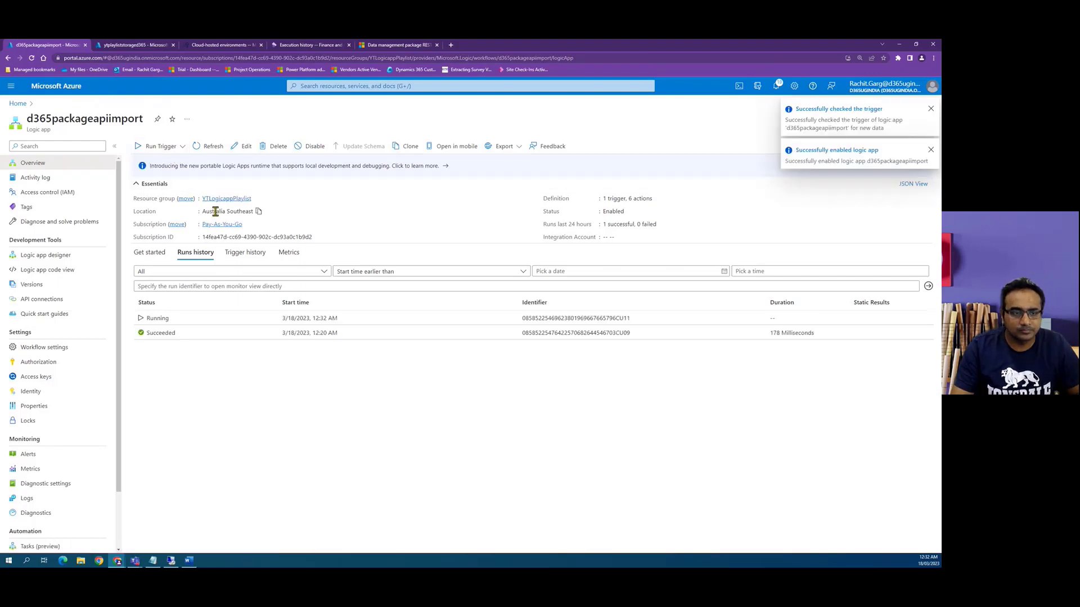
Open the newest run of the logic app and examine the inputs, status code and response body of the ImportFromPackage action.
{"action": "left_click", "coordinate": [210, 321]}
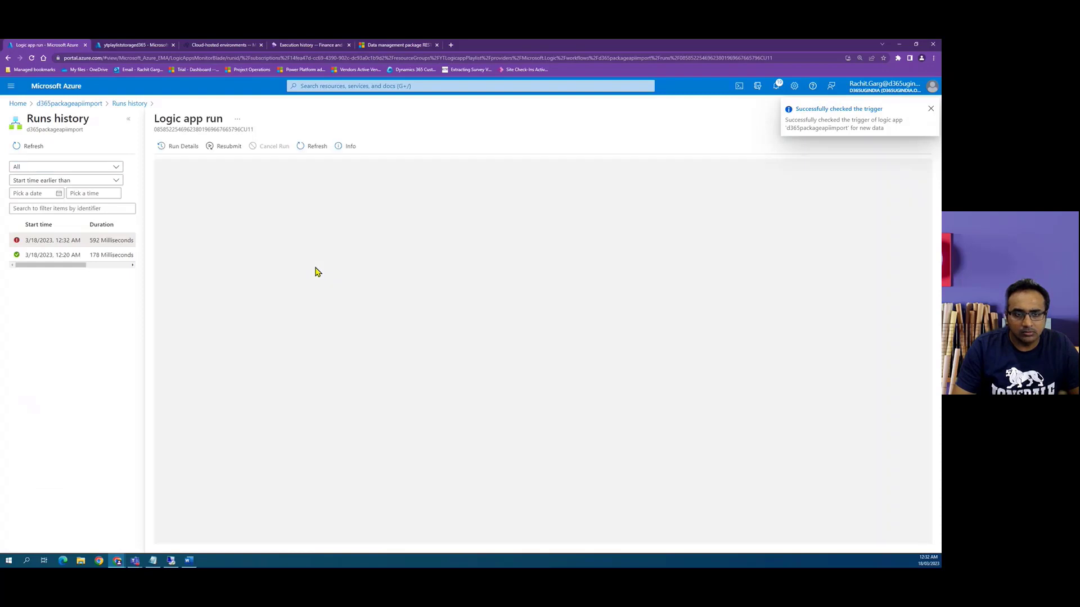
{"action": "left_click", "coordinate": [544, 381]}
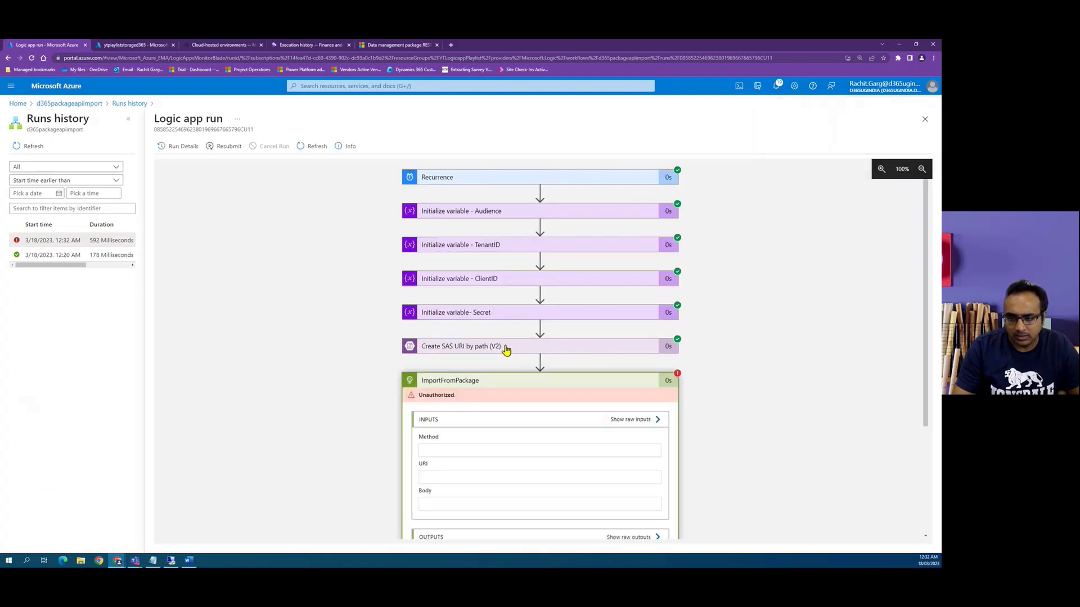
{"action": "scroll", "coordinate": [494, 326], "scroll_direction": "down", "scroll_amount": 1}
{"action": "scroll", "coordinate": [501, 332], "scroll_direction": "down", "scroll_amount": 4}
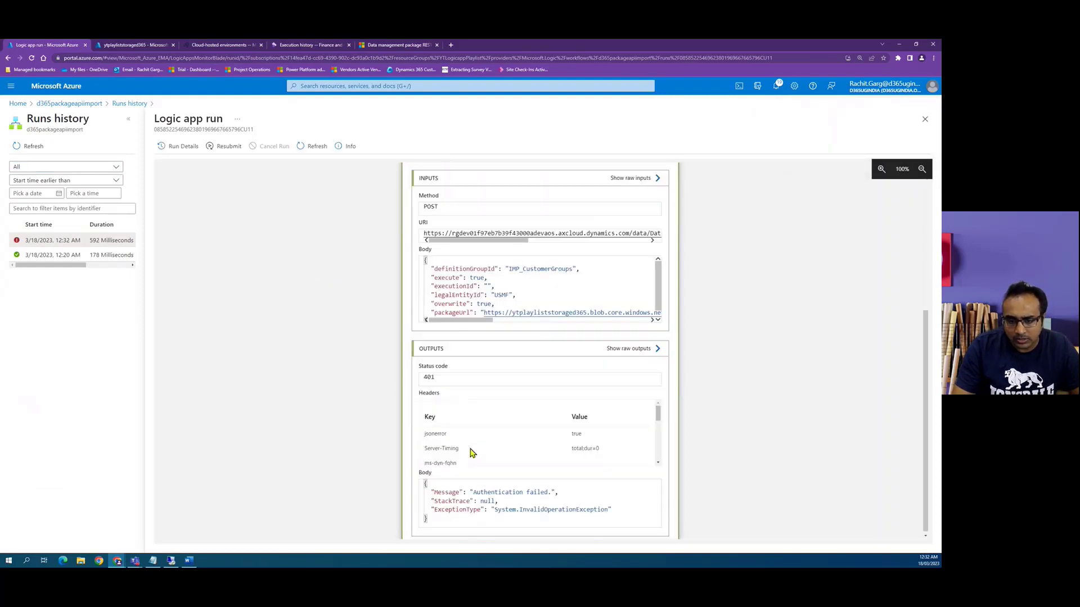
{"action": "scroll", "coordinate": [459, 416], "scroll_direction": "up", "scroll_amount": 1}
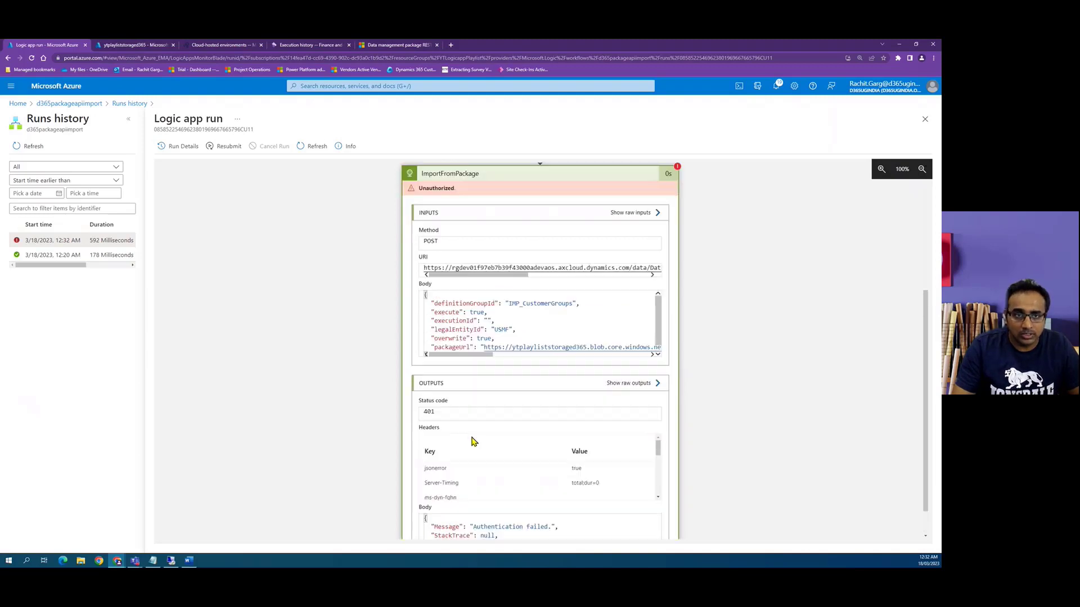
{"action": "scroll", "coordinate": [526, 506], "scroll_direction": "down", "scroll_amount": 1}
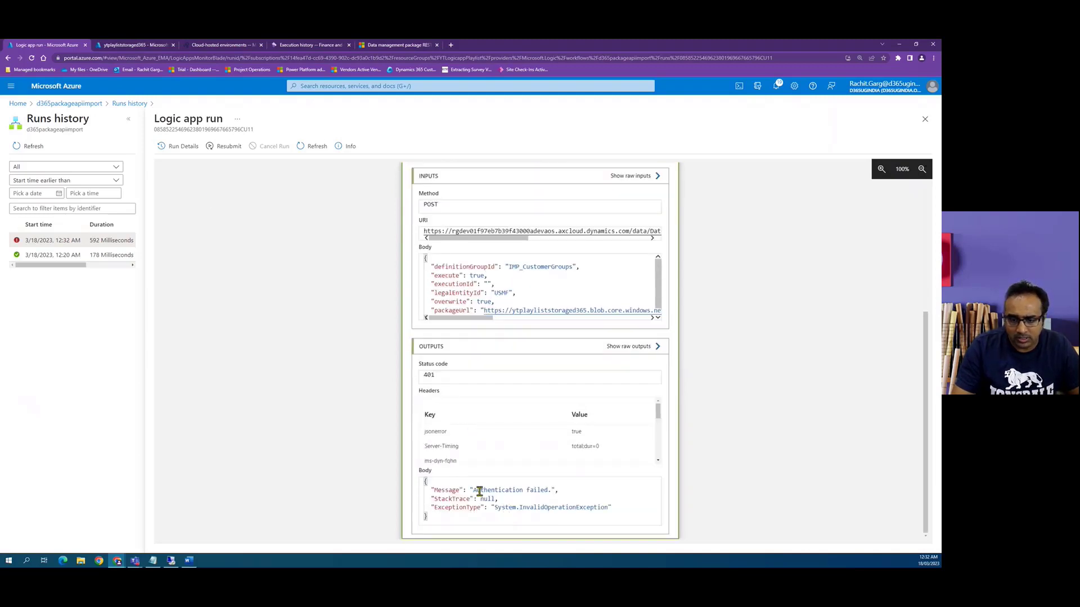
{"action": "left_click_drag", "start_coordinate": [479, 490], "coordinate": [555, 489]}
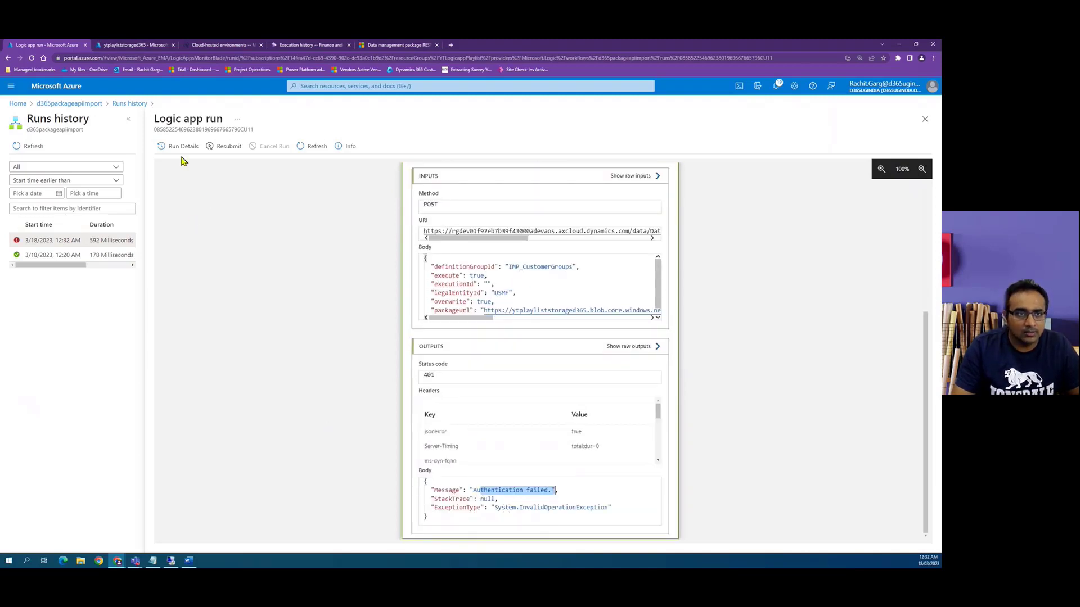
Edit the logic app and add the Authentication parameter to ImportFromPackage, with Active Directory OAuth as the authentication type.
{"action": "left_click", "coordinate": [81, 104]}
{"action": "left_click", "coordinate": [243, 145]}
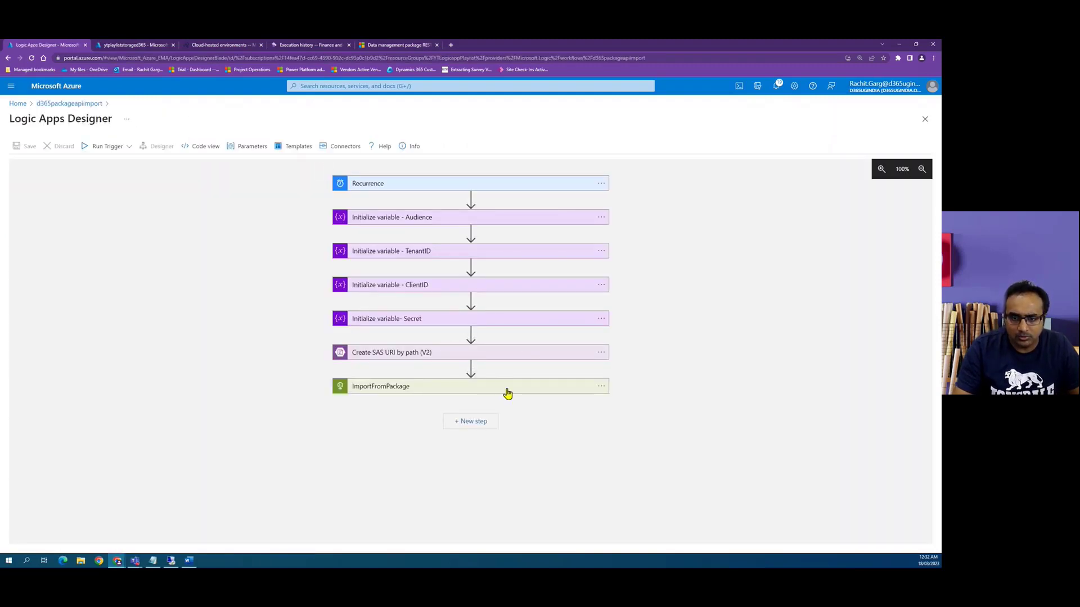
{"action": "left_click", "coordinate": [508, 393]}
{"action": "left_click", "coordinate": [586, 488]}
{"action": "left_click", "coordinate": [366, 467]}
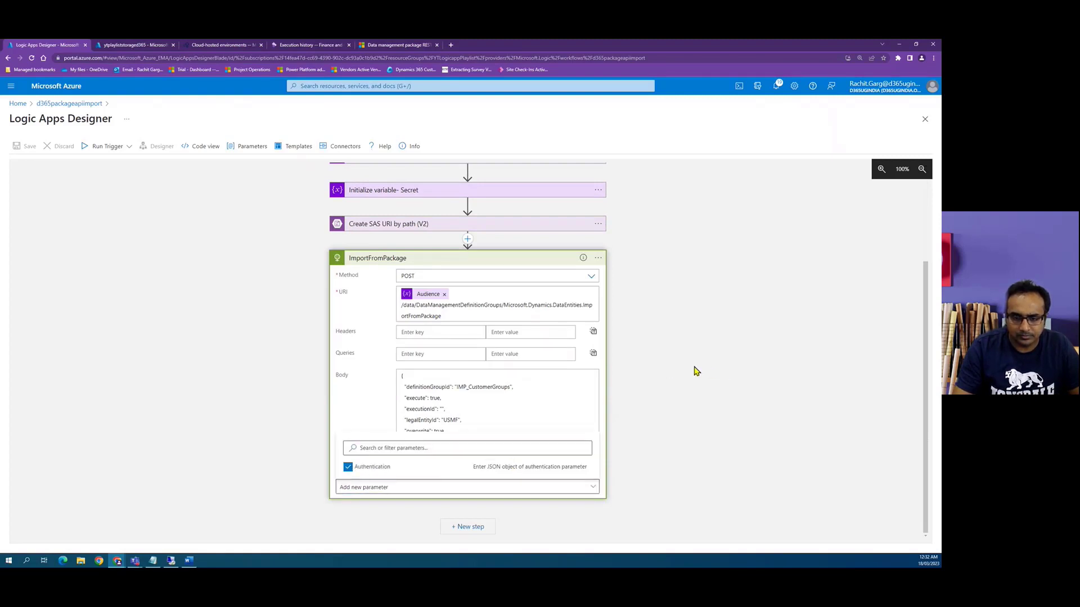
{"action": "left_click", "coordinate": [693, 426]}
{"action": "scroll", "coordinate": [691, 409], "scroll_direction": "down", "scroll_amount": 1}
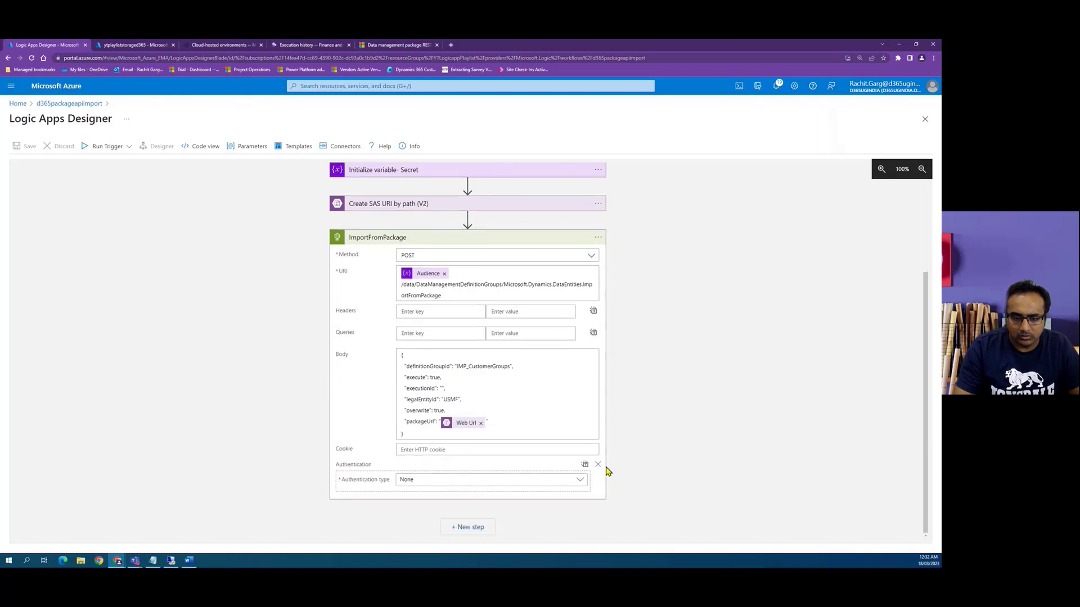
{"action": "left_click", "coordinate": [580, 480]}
{"action": "left_click", "coordinate": [456, 431]}
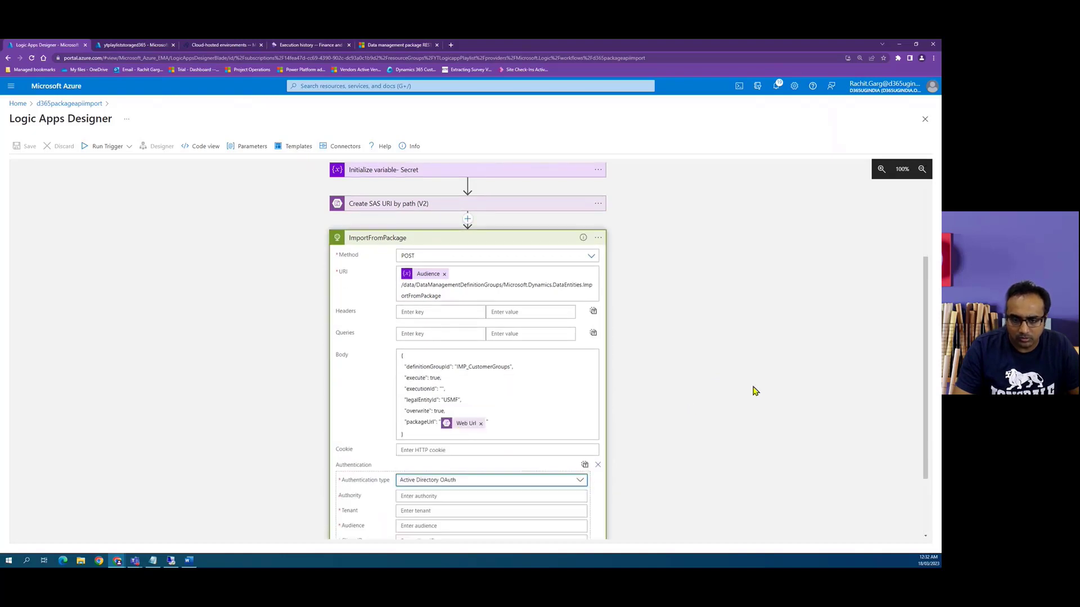
Fill the authentication's tenant, audience, client ID and secret with the Tenant ID, Audience, ClientID and Secret variables, and save the logic app.
{"action": "scroll", "coordinate": [752, 390], "scroll_direction": "down", "scroll_amount": 2}
{"action": "left_click", "coordinate": [426, 419]}
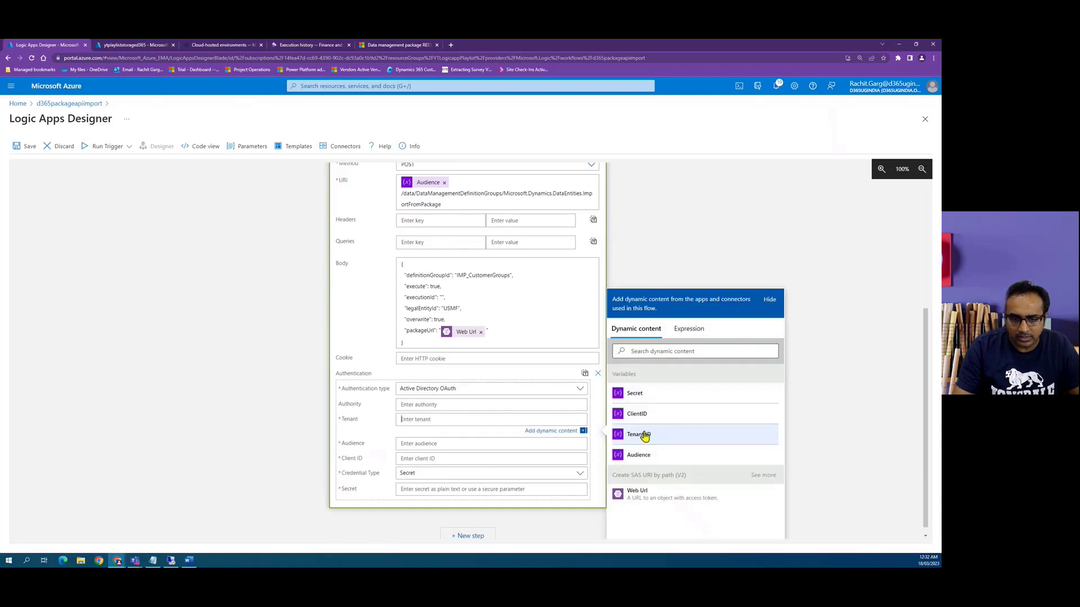
{"action": "left_click", "coordinate": [645, 435]}
{"action": "left_click", "coordinate": [423, 445]}
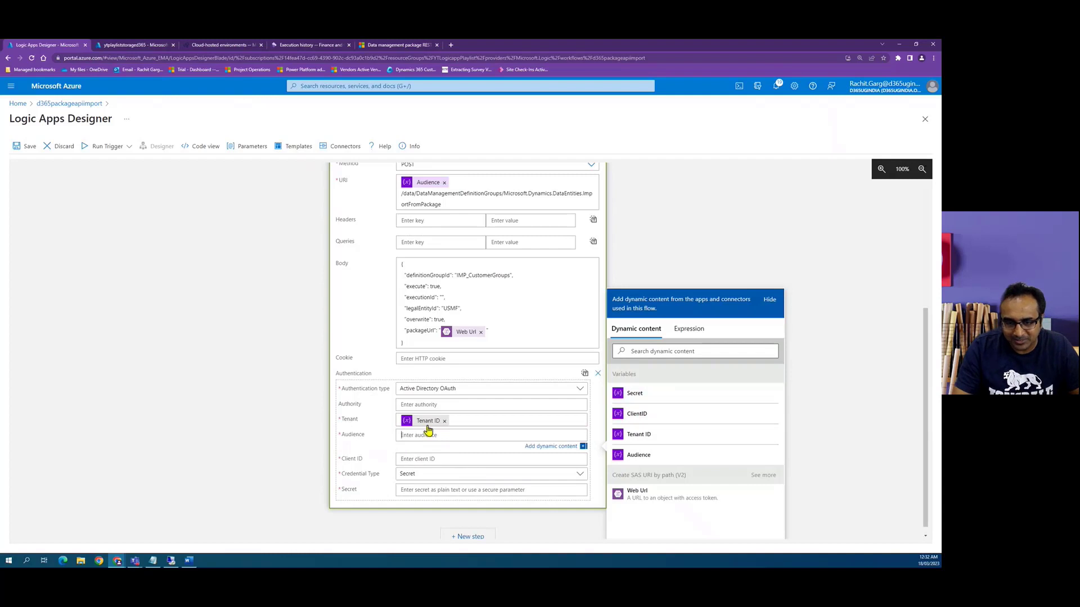
{"action": "left_click", "coordinate": [639, 456]}
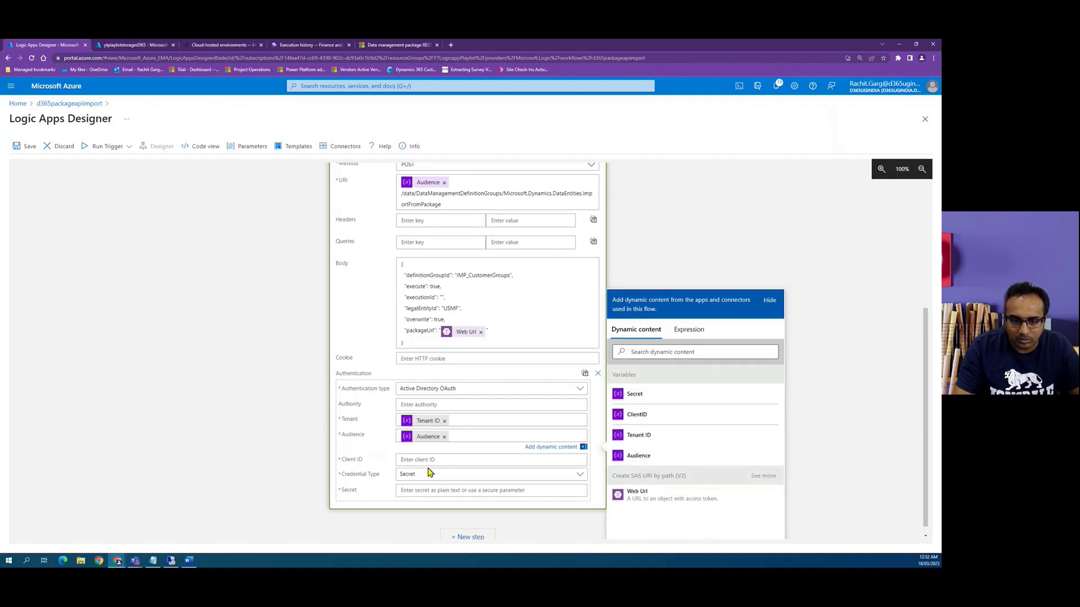
{"action": "left_click", "coordinate": [432, 460]}
{"action": "left_click", "coordinate": [639, 415]}
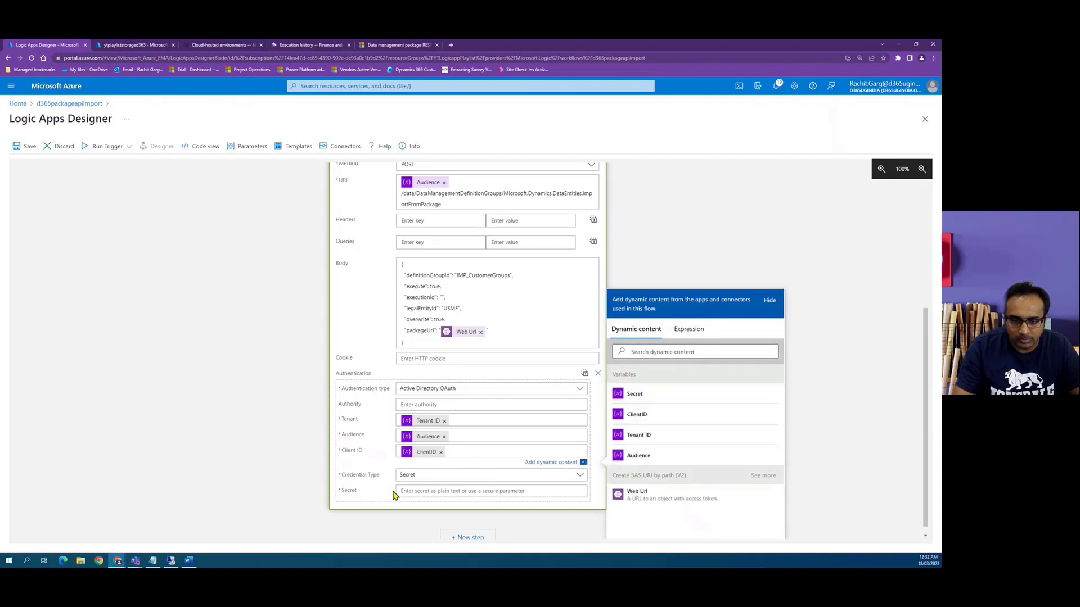
{"action": "left_click", "coordinate": [416, 491]}
{"action": "left_click", "coordinate": [638, 395]}
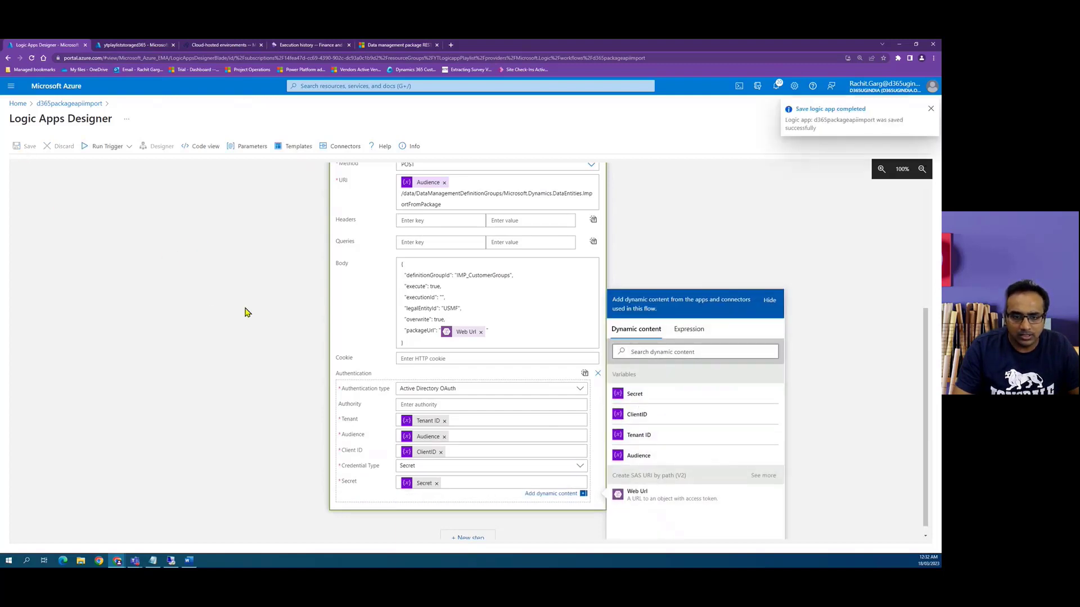
Run the logic app's trigger and check the IMP_CustomerGroups execution history in Finance and Operations for the new job.
{"action": "scroll", "coordinate": [236, 312], "scroll_direction": "up", "scroll_amount": 5}
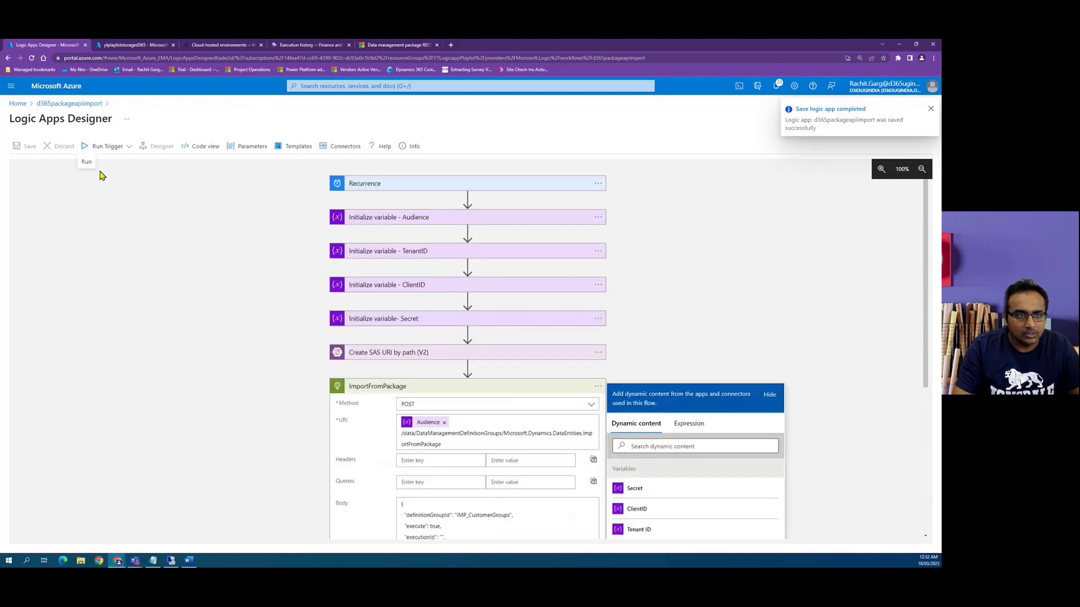
{"action": "left_click", "coordinate": [86, 161]}
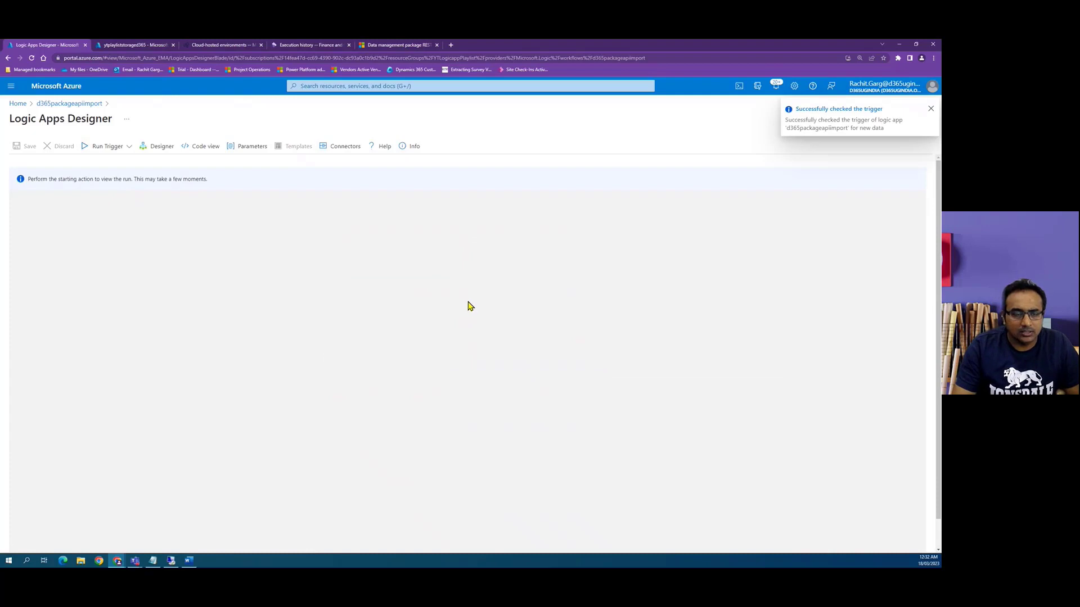
{"action": "left_click", "coordinate": [301, 45]}
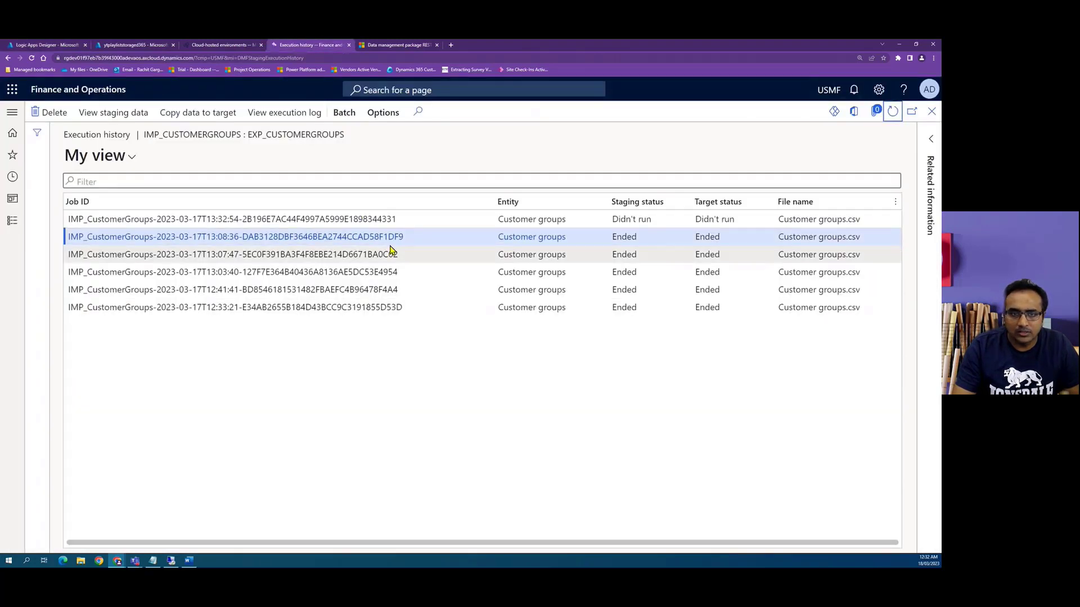
{"action": "left_click", "coordinate": [429, 221]}
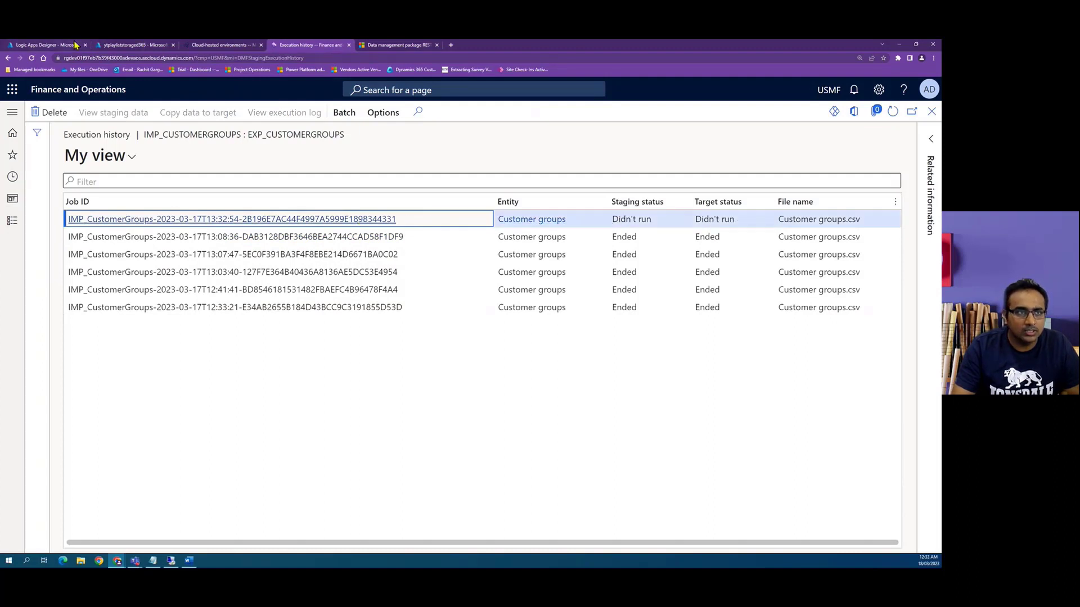
{"action": "left_click", "coordinate": [57, 46]}
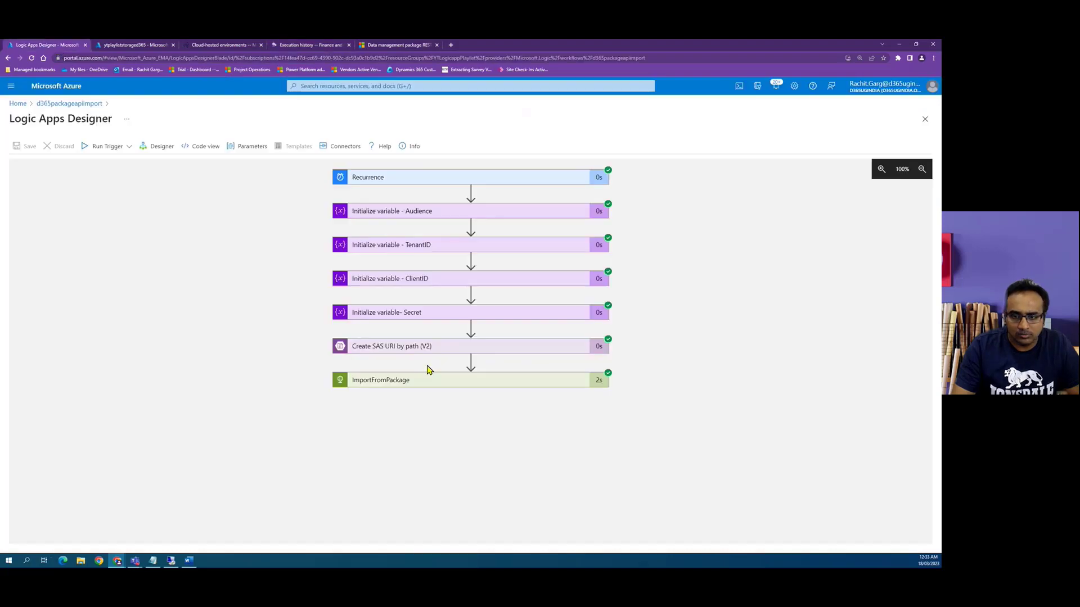
Expand the ImportFromPackage action of the logic app run and open its raw outputs.
{"action": "left_click", "coordinate": [513, 380]}
{"action": "scroll", "coordinate": [573, 373], "scroll_direction": "down", "scroll_amount": 5}
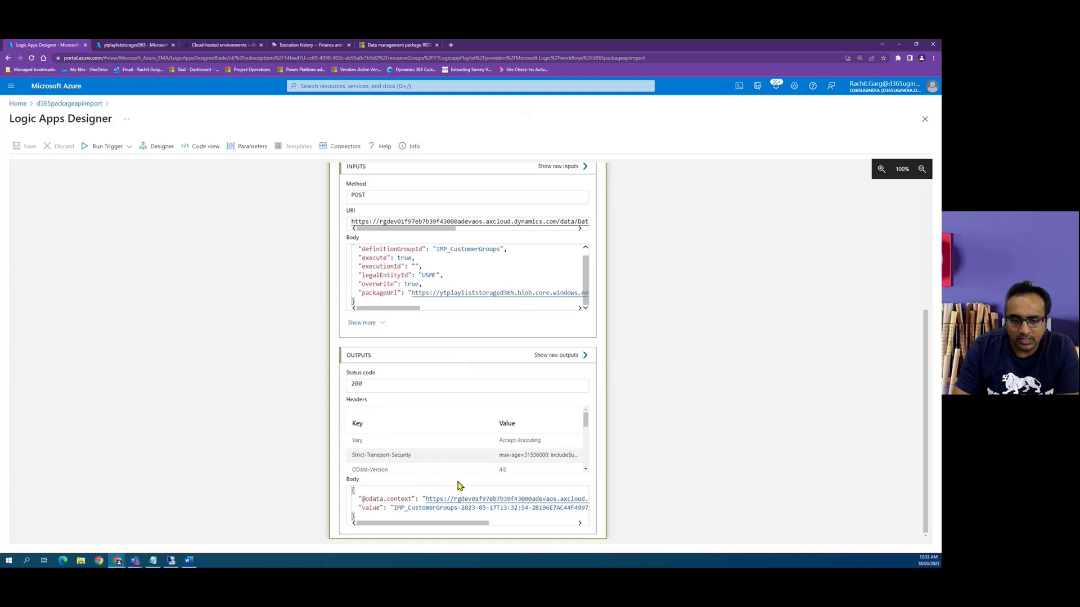
{"action": "left_click", "coordinate": [553, 357]}
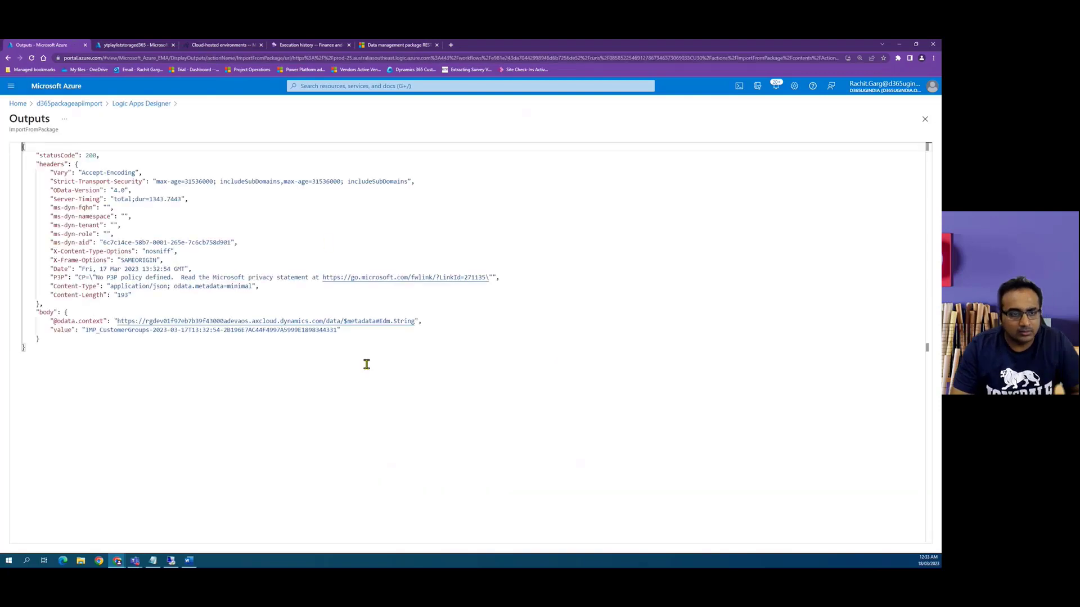
{"action": "left_click", "coordinate": [414, 395]}
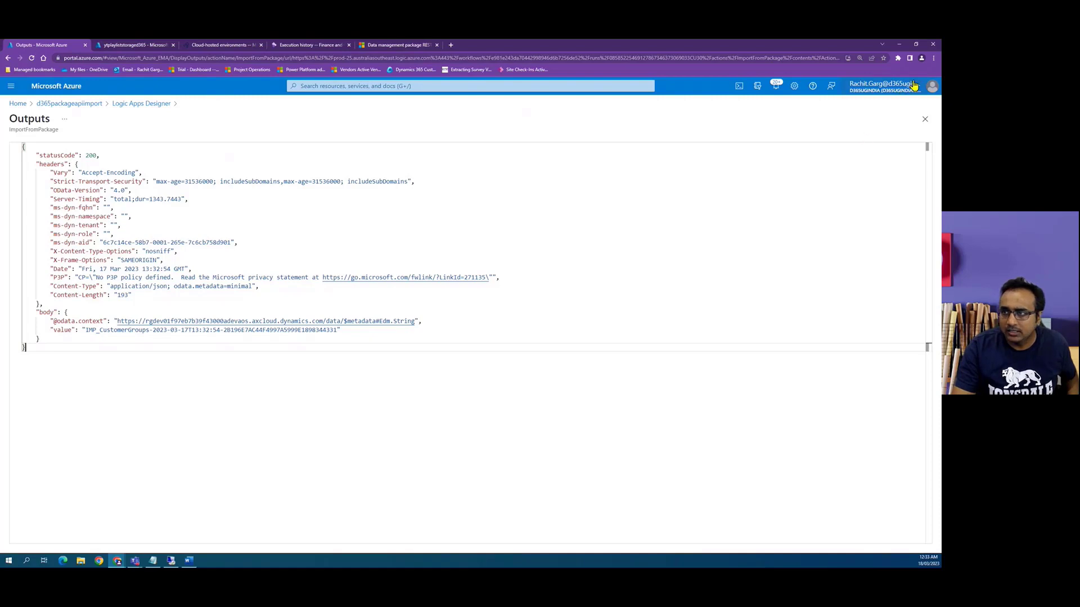
Enlarge the browser zoom on the raw outputs and select the job ID in the response body's value.
{"action": "left_click", "coordinate": [933, 58]}
{"action": "left_click", "coordinate": [911, 126]}
{"action": "left_click", "coordinate": [911, 126]}
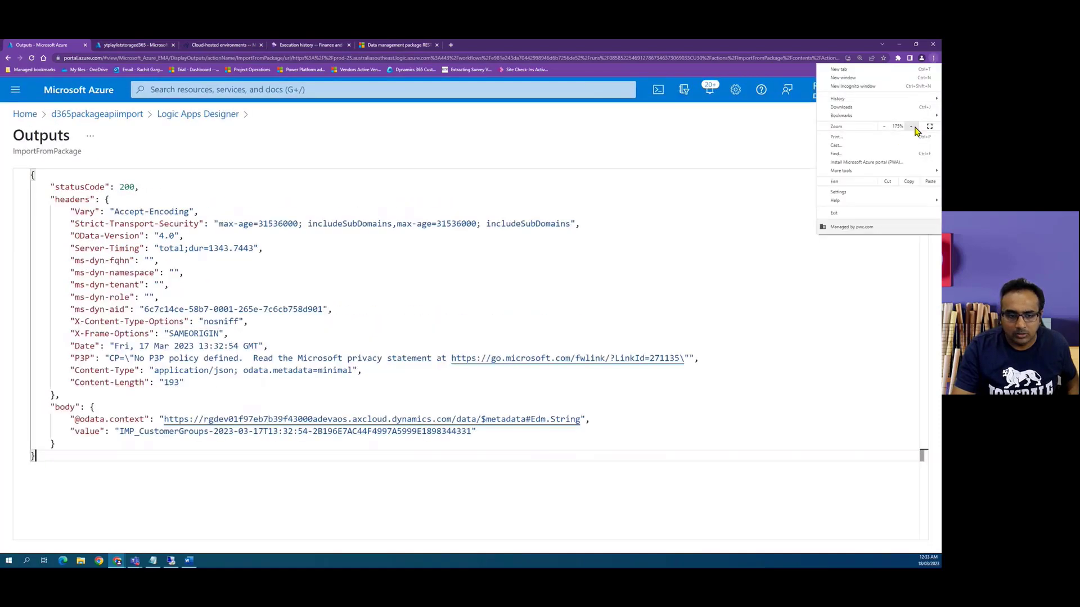
{"action": "left_click", "coordinate": [911, 126]}
{"action": "left_click", "coordinate": [106, 454]}
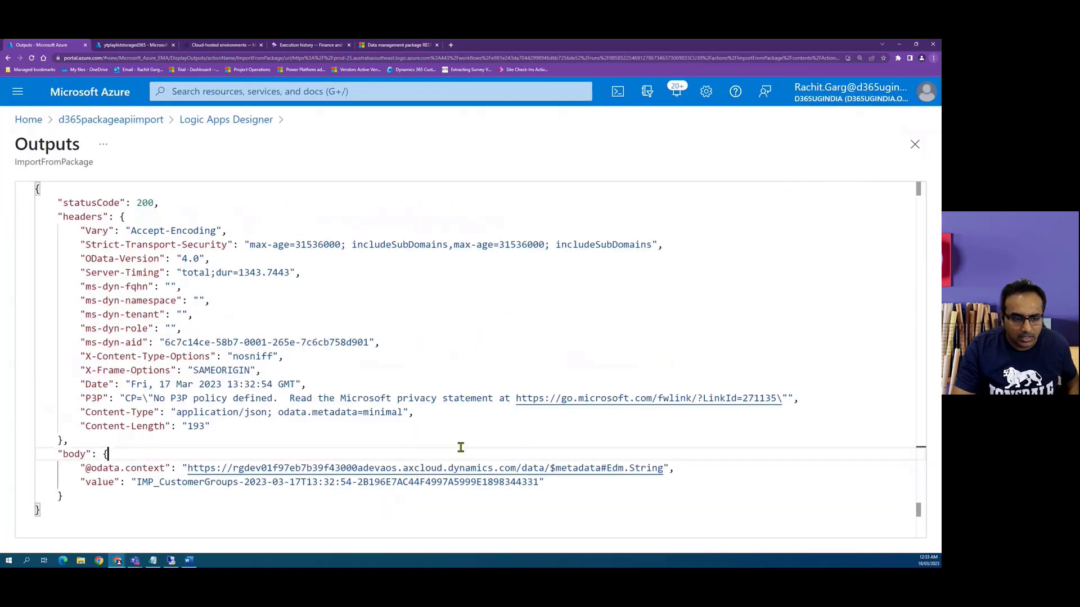
{"action": "left_click_drag", "start_coordinate": [137, 482], "coordinate": [538, 483]}
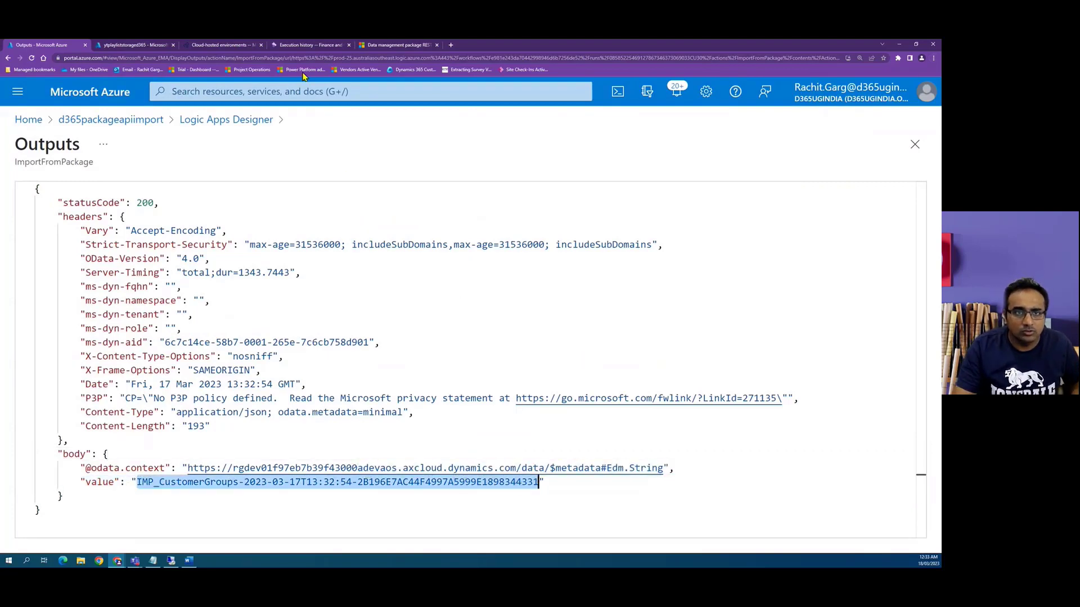
Locate the returned job ID in the Finance and Operations execution history and refresh the job's staging and target status.
{"action": "left_click", "coordinate": [304, 45]}
{"action": "left_click_drag", "start_coordinate": [415, 221], "coordinate": [77, 232]}
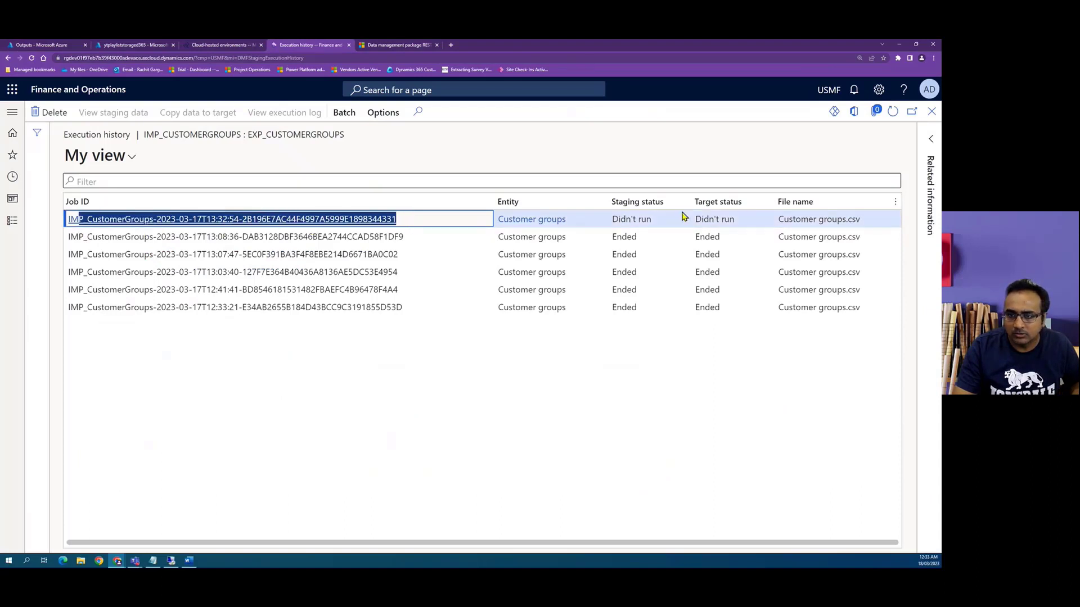
{"action": "left_click", "coordinate": [892, 111]}
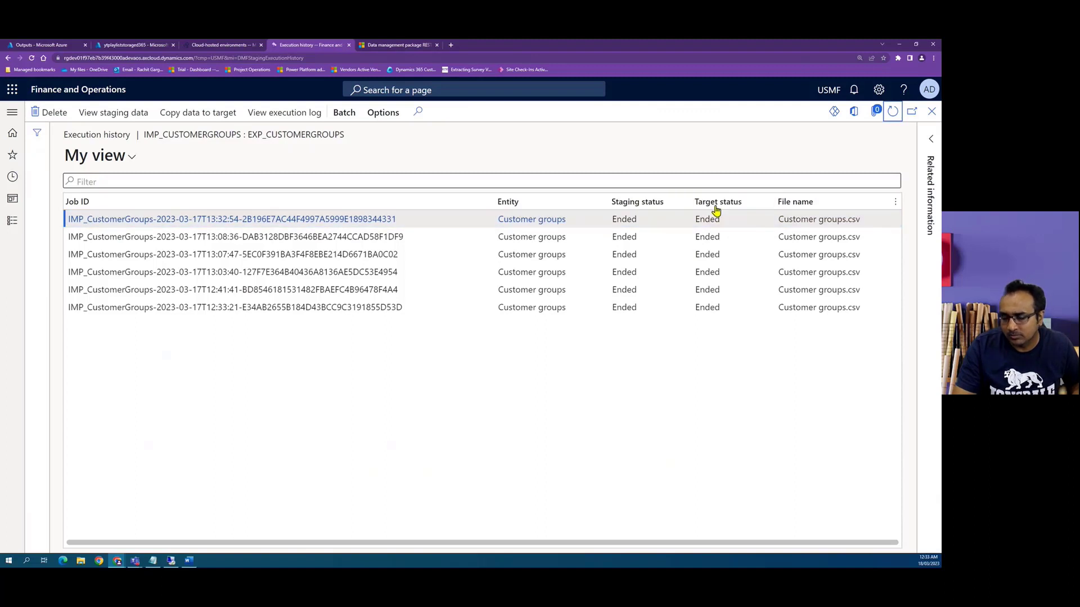
Open the Customer groups page and check the imported groups 21000 and 2200.
{"action": "left_click", "coordinate": [11, 177]}
{"action": "left_click", "coordinate": [57, 221]}
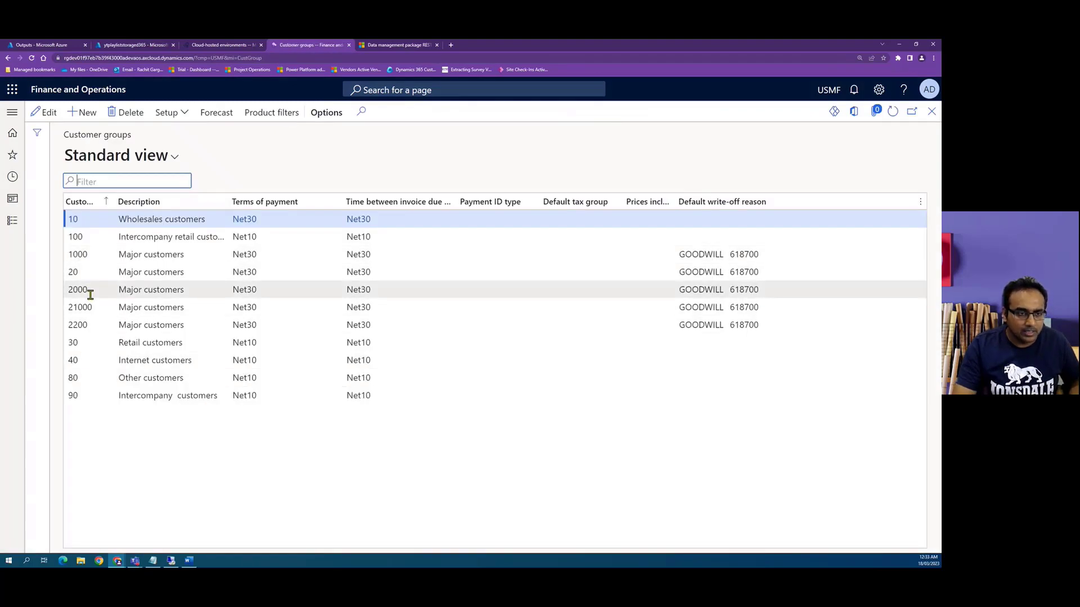
{"action": "left_click", "coordinate": [107, 307]}
{"action": "left_click", "coordinate": [112, 317]}
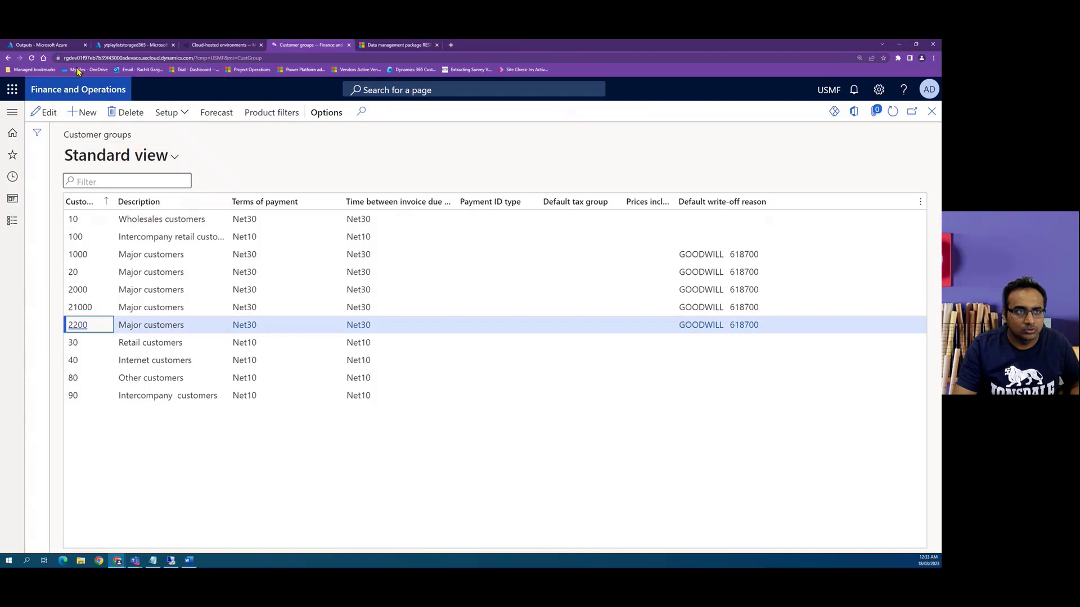
Return to the logic app run in Azure and review the response body in the ImportFromPackage outputs.
{"action": "left_click", "coordinate": [28, 46]}
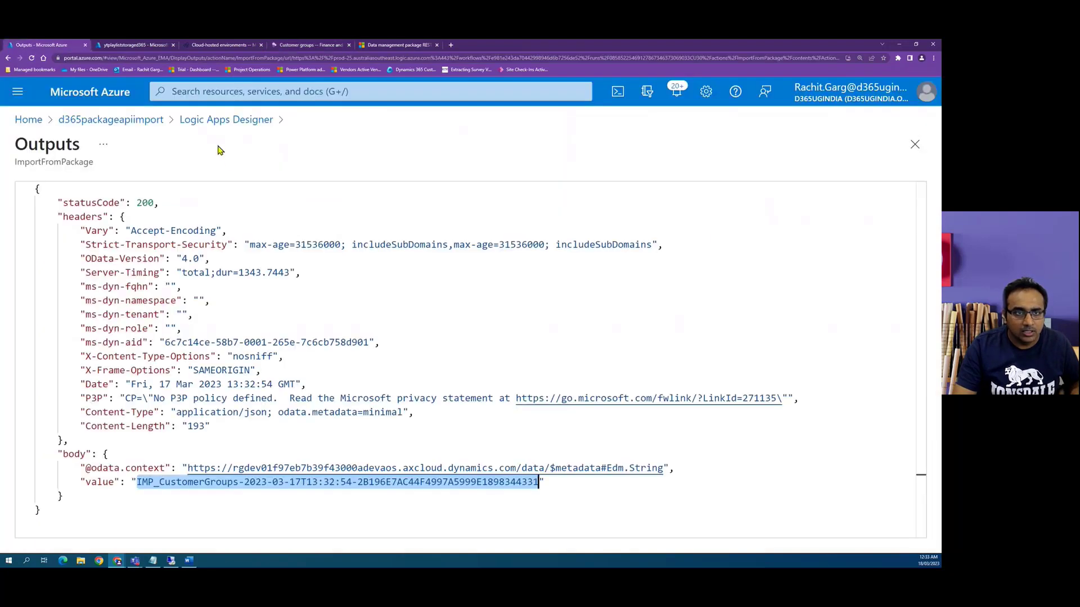
{"action": "left_click", "coordinate": [228, 125]}
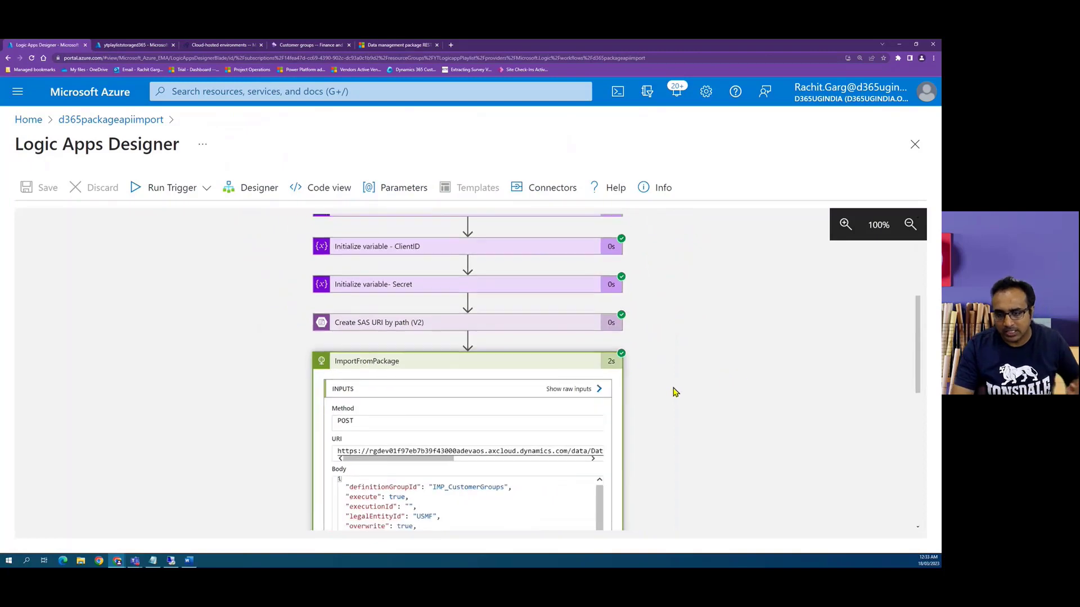
{"action": "scroll", "coordinate": [673, 391], "scroll_direction": "down", "scroll_amount": 2}
{"action": "scroll", "coordinate": [674, 393], "scroll_direction": "down", "scroll_amount": 4}
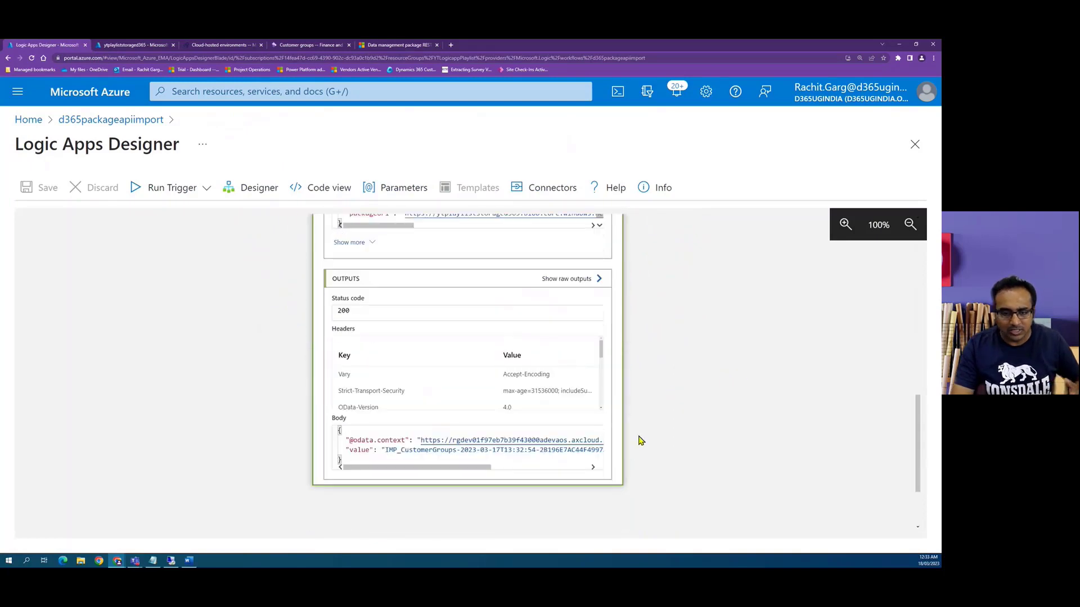
{"action": "scroll", "coordinate": [649, 414], "scroll_direction": "down", "scroll_amount": 2}
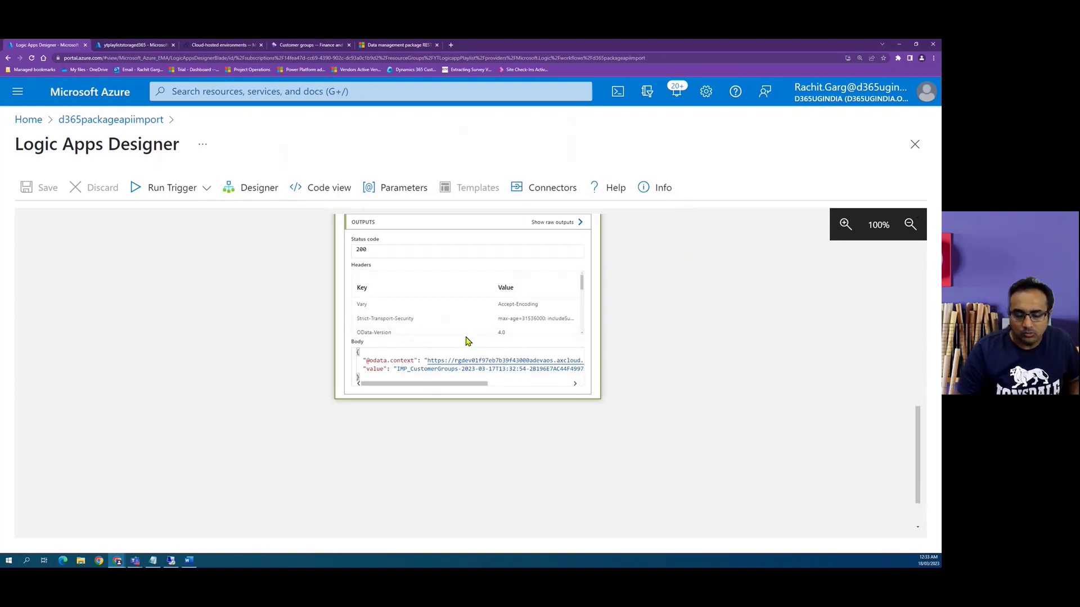
{"action": "left_click_drag", "start_coordinate": [367, 363], "coordinate": [560, 372]}
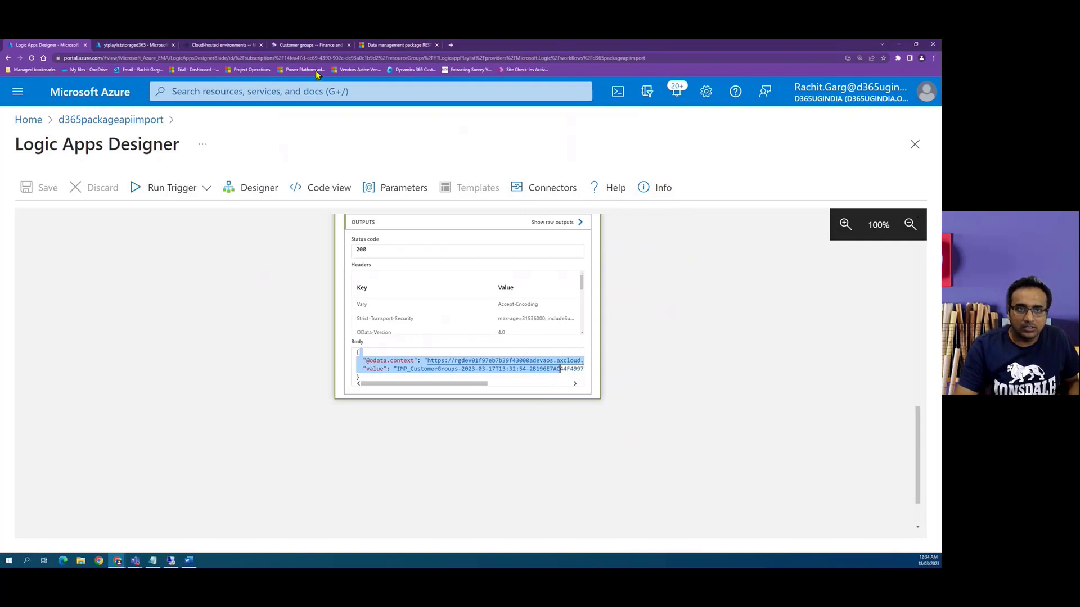
Delete customer groups 1000, 2000, 21000 and 2200 in Finance and Operations.
{"action": "left_click", "coordinate": [305, 50]}
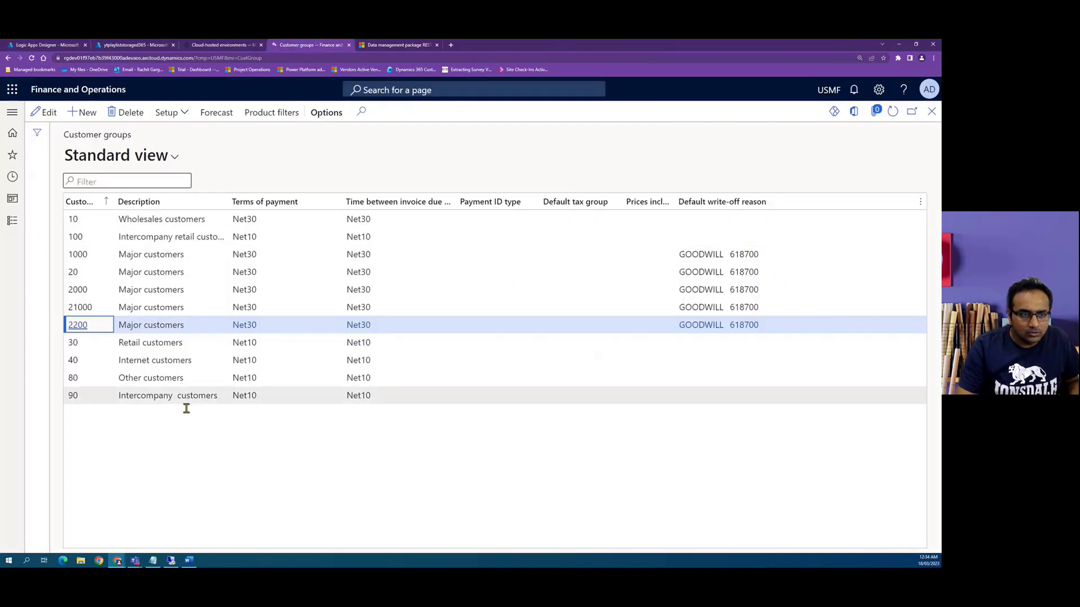
{"action": "left_click", "coordinate": [116, 253]}
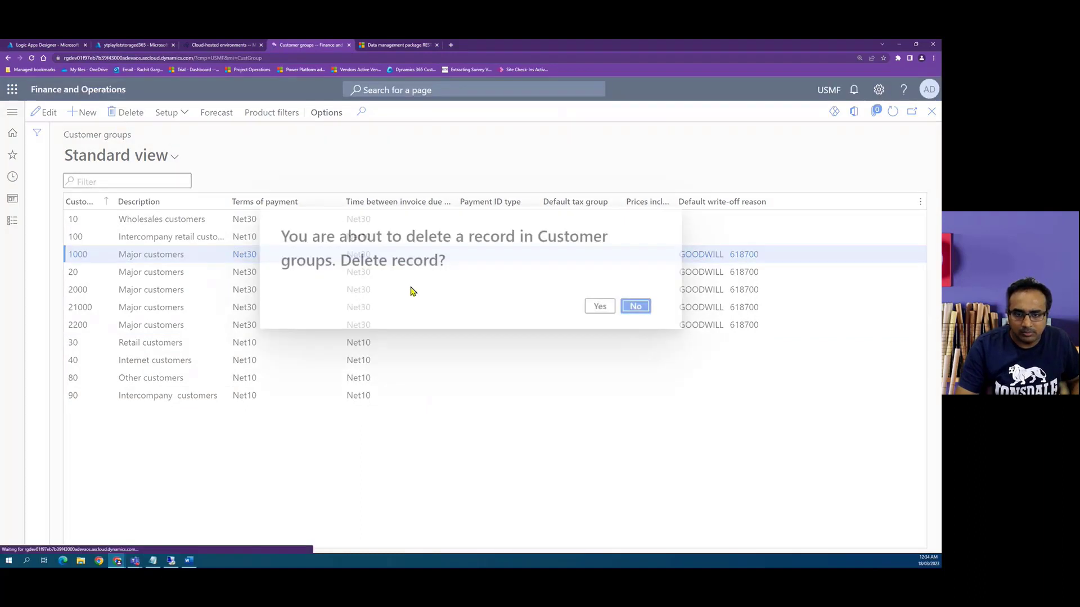
{"action": "key", "text": "Return"}
{"action": "left_click", "coordinate": [127, 275]}
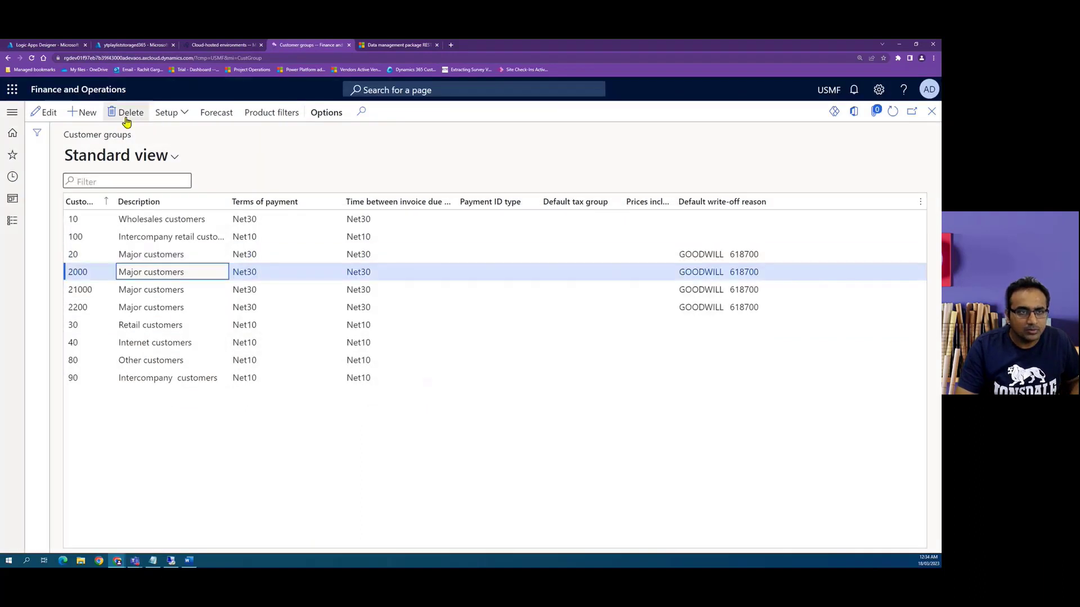
{"action": "left_click", "coordinate": [126, 111]}
{"action": "key", "text": "Return"}
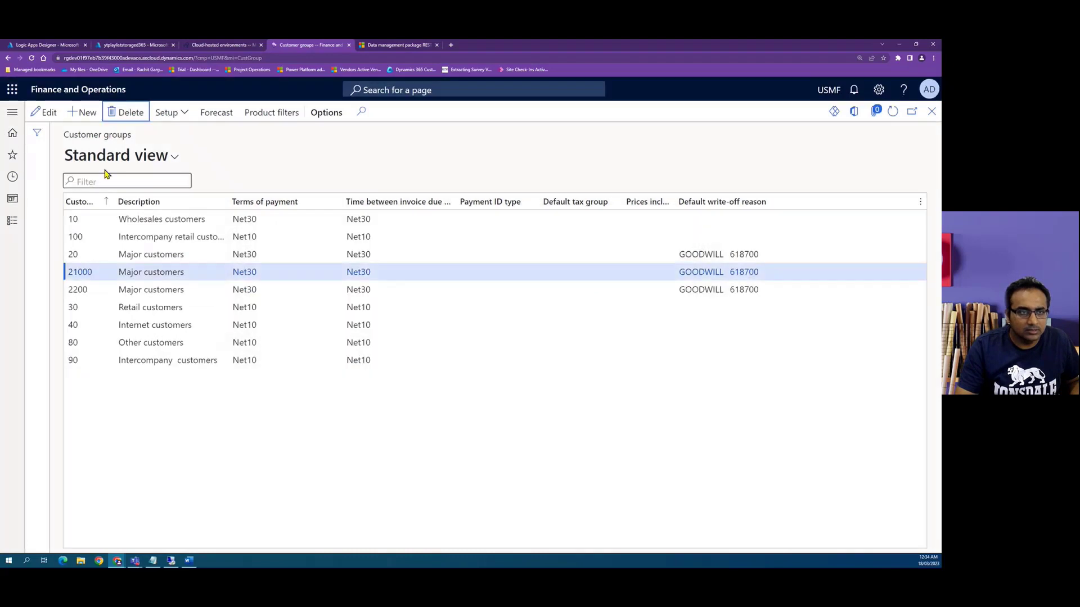
{"action": "key", "text": "alt+Delete"}
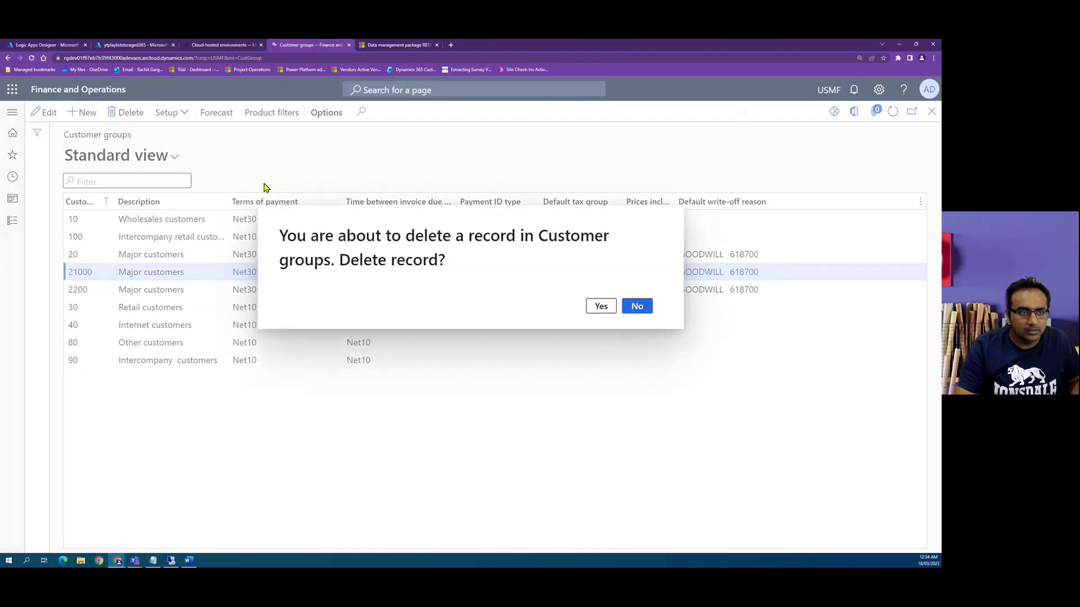
{"action": "key", "text": "Return"}
{"action": "left_click", "coordinate": [131, 114]}
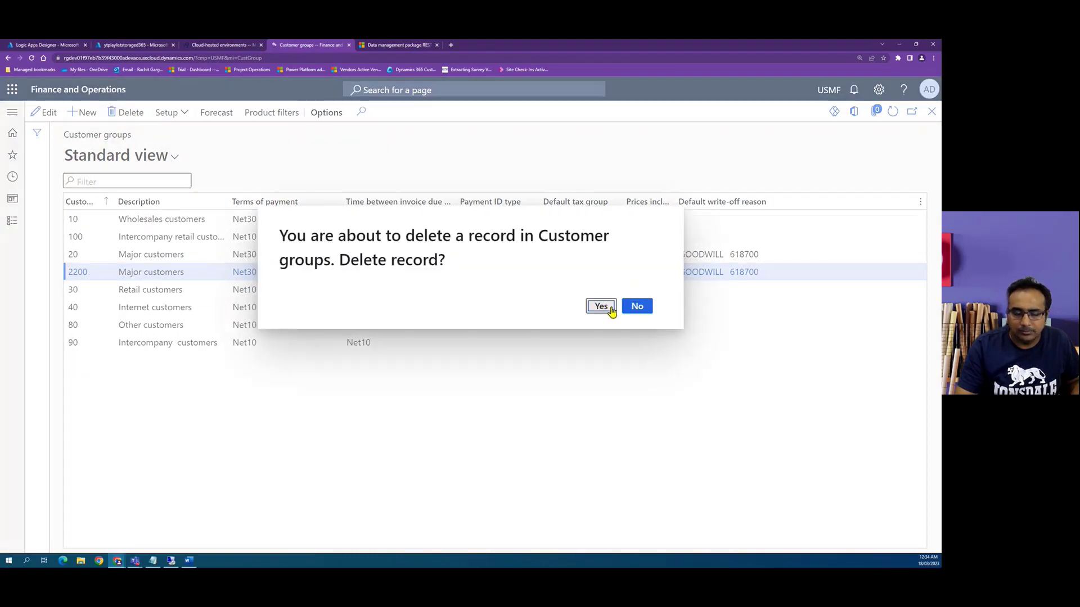
{"action": "left_click", "coordinate": [609, 307]}
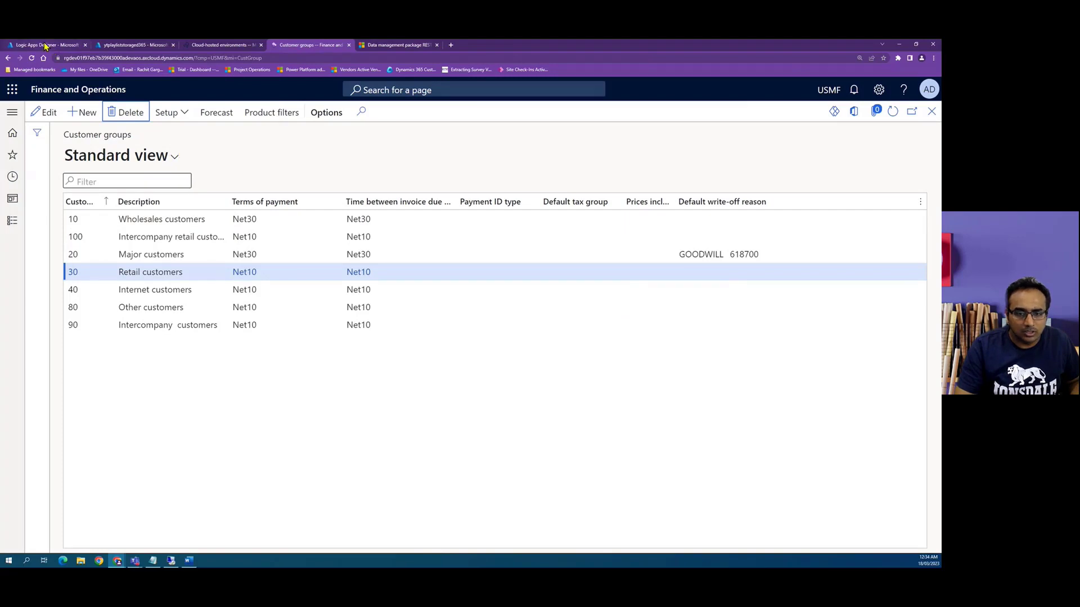
Open the raw outputs of ImportFromPackage in the logic app run and copy the JSON object of the response body.
{"action": "left_click", "coordinate": [45, 45]}
{"action": "scroll", "coordinate": [676, 400], "scroll_direction": "up", "scroll_amount": 1}
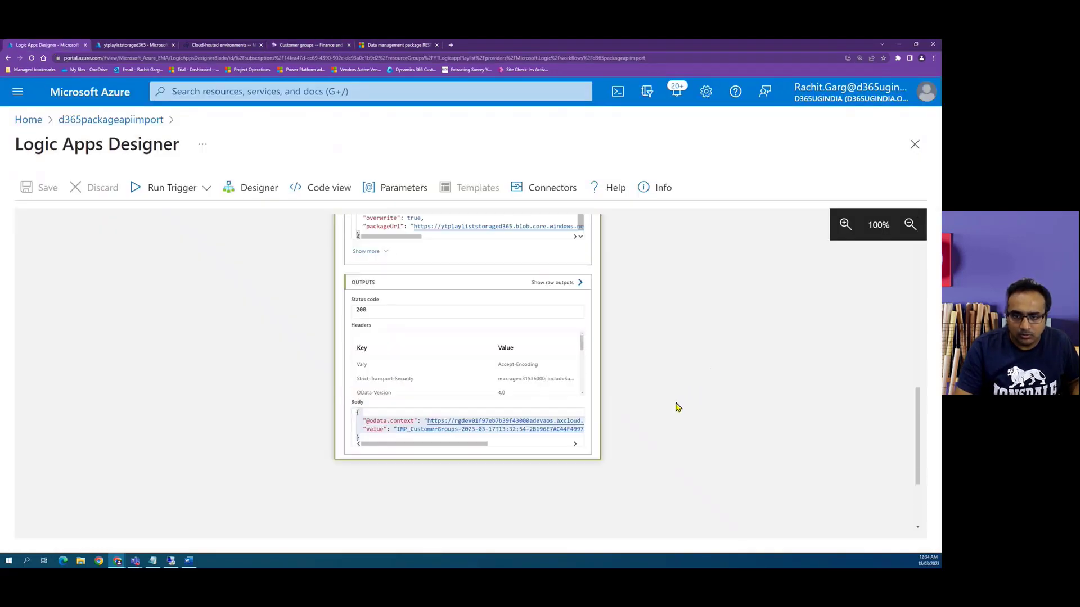
{"action": "scroll", "coordinate": [678, 406], "scroll_direction": "up", "scroll_amount": 1}
{"action": "left_click", "coordinate": [561, 336]}
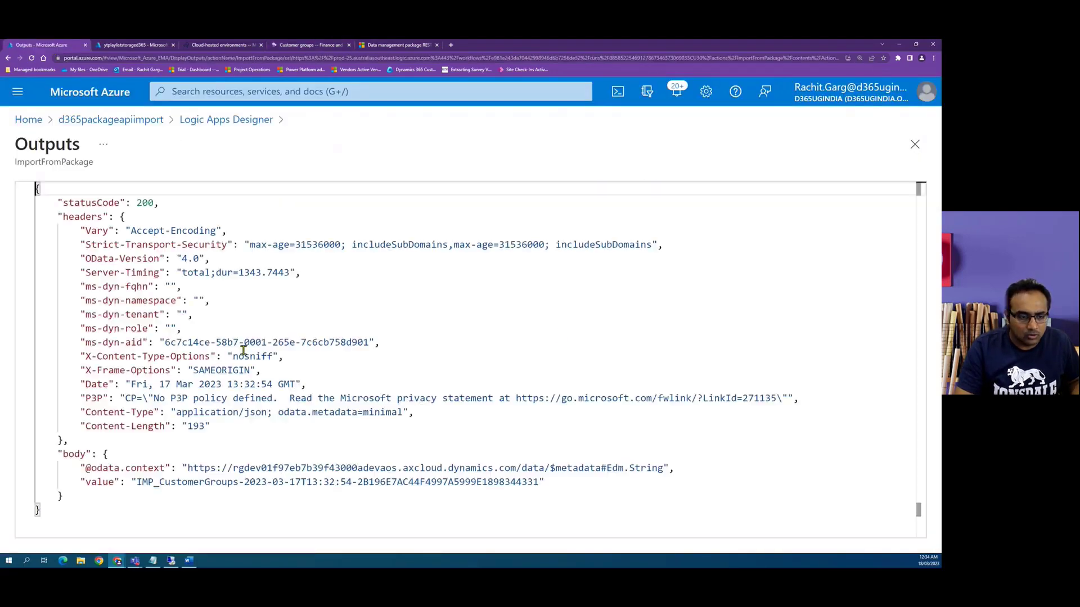
{"action": "left_click_drag", "start_coordinate": [103, 454], "coordinate": [98, 493]}
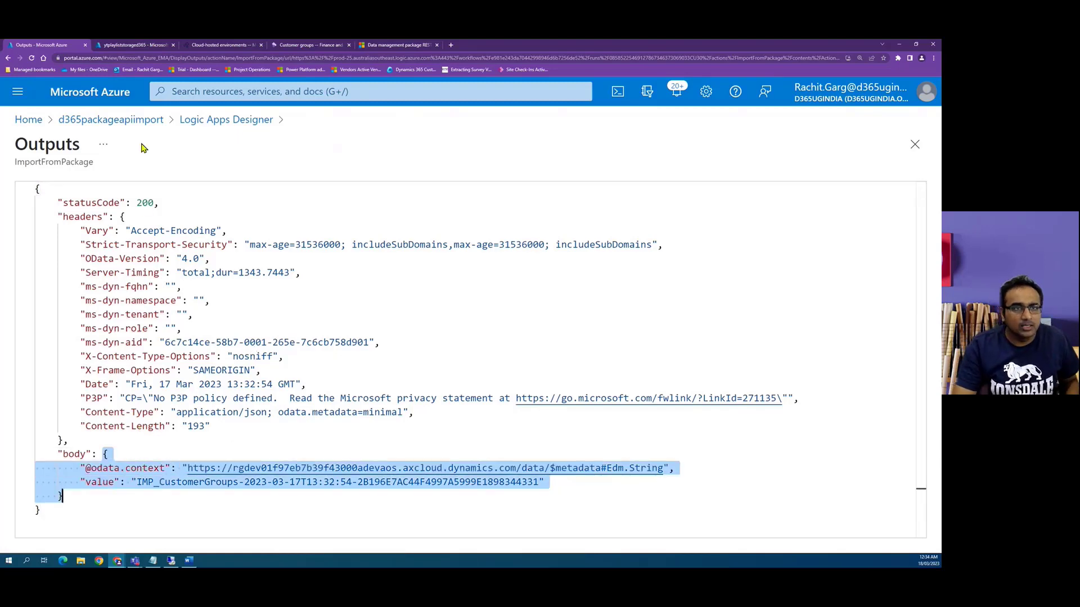
Open the d365packageapiimport logic app for editing and add a Parse JSON action after ImportFromPackage.
{"action": "left_click", "coordinate": [149, 120]}
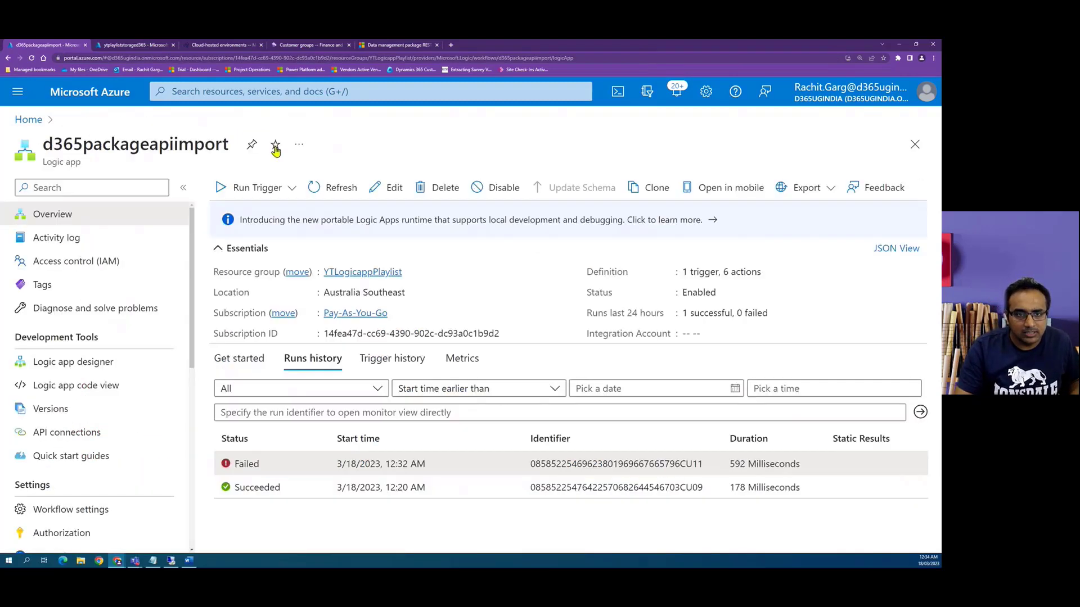
{"action": "left_click", "coordinate": [387, 186]}
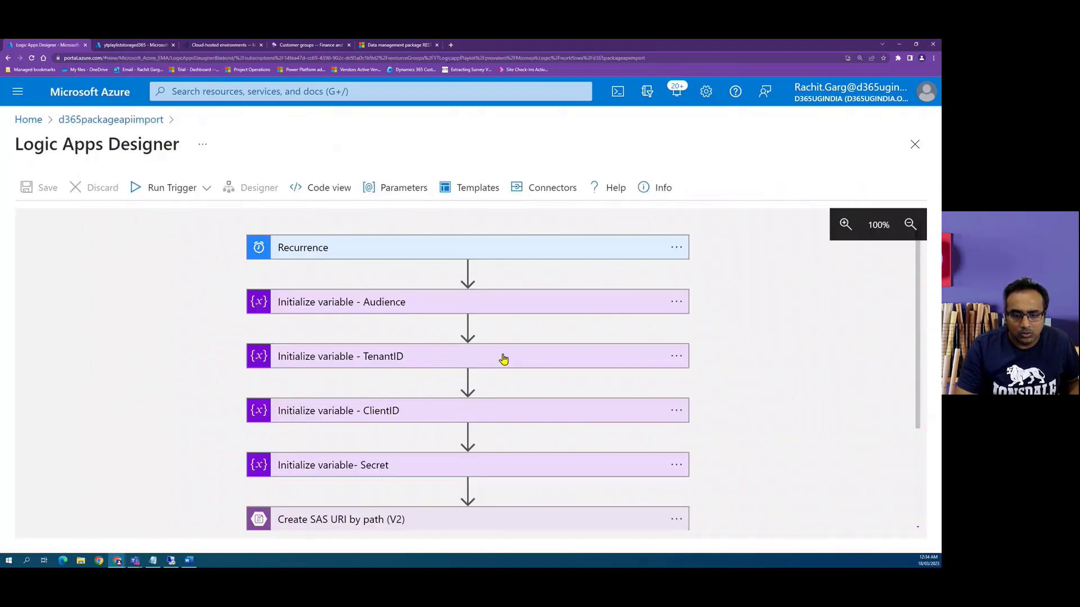
{"action": "scroll", "coordinate": [501, 358], "scroll_direction": "down", "scroll_amount": 3}
{"action": "left_click", "coordinate": [465, 486]}
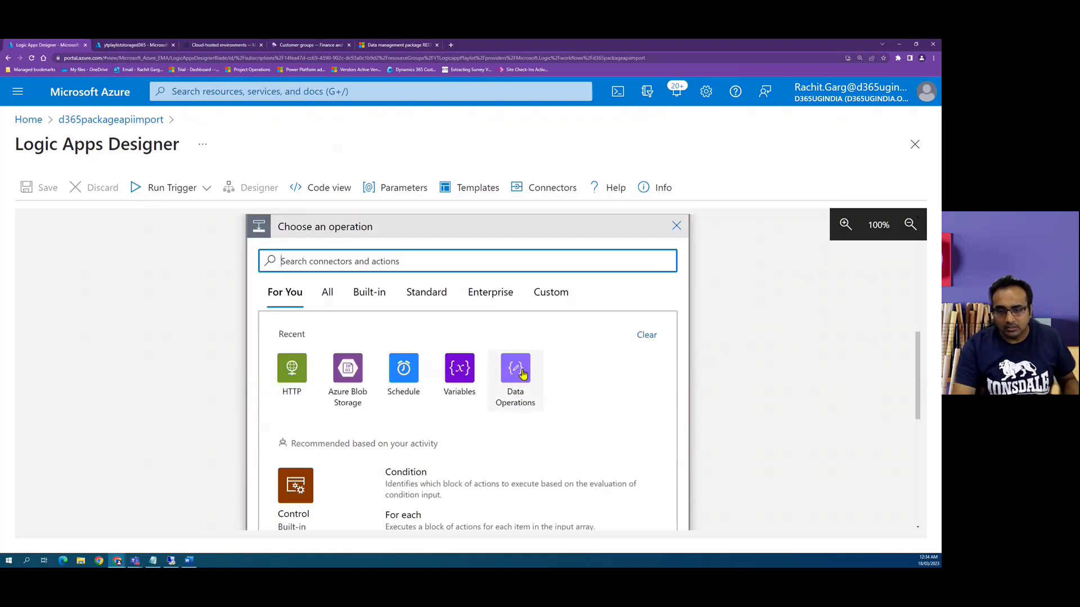
{"action": "left_click", "coordinate": [523, 376]}
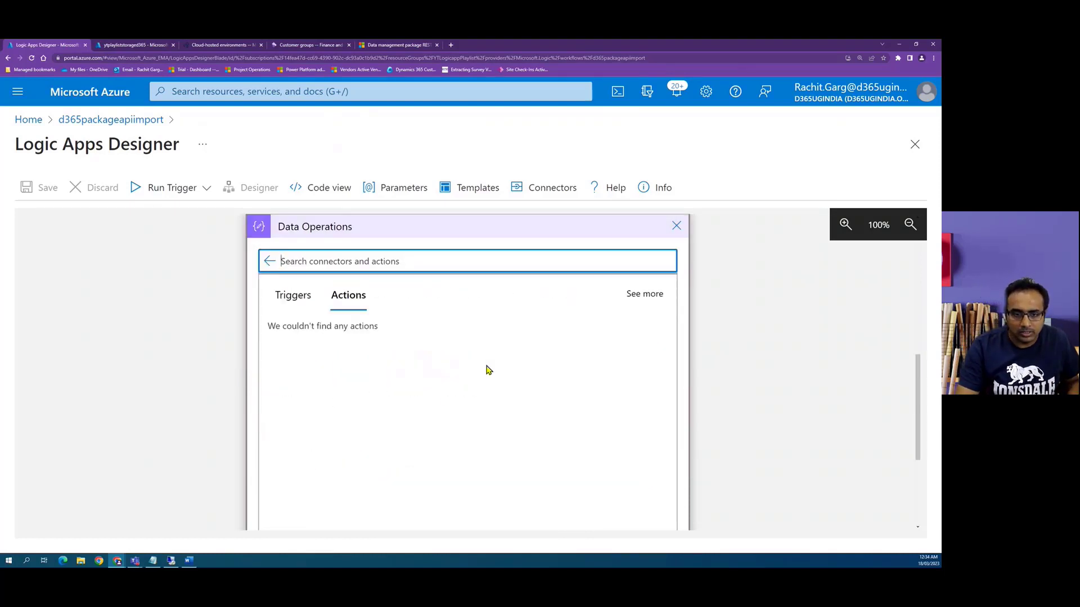
{"action": "left_click", "coordinate": [354, 469]}
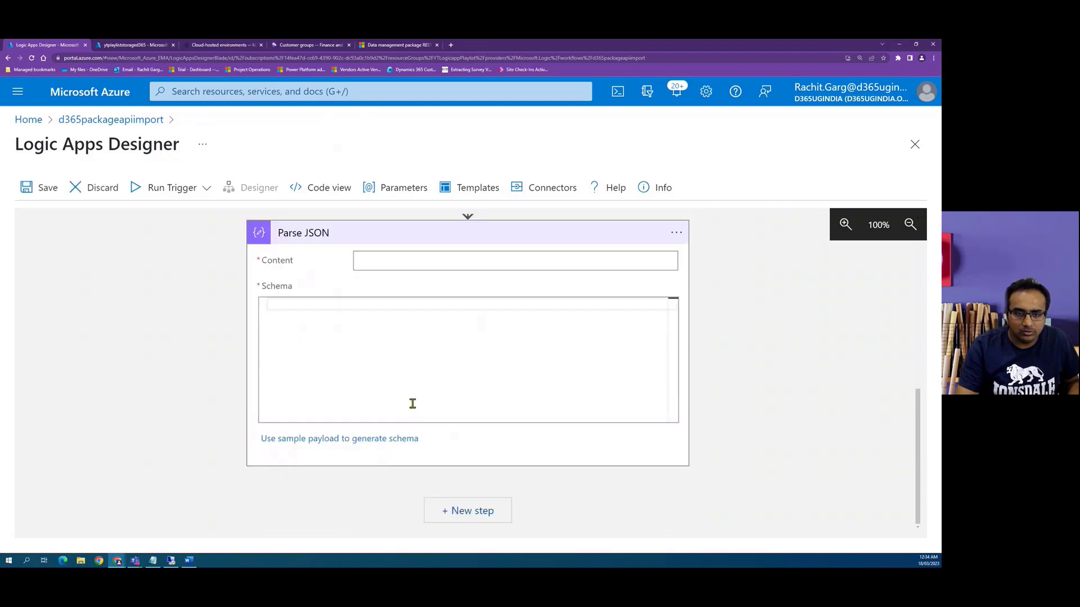
Set the Parse JSON content to the Body output of ImportFromPackage.
{"action": "scroll", "coordinate": [446, 335], "scroll_direction": "up", "scroll_amount": 2}
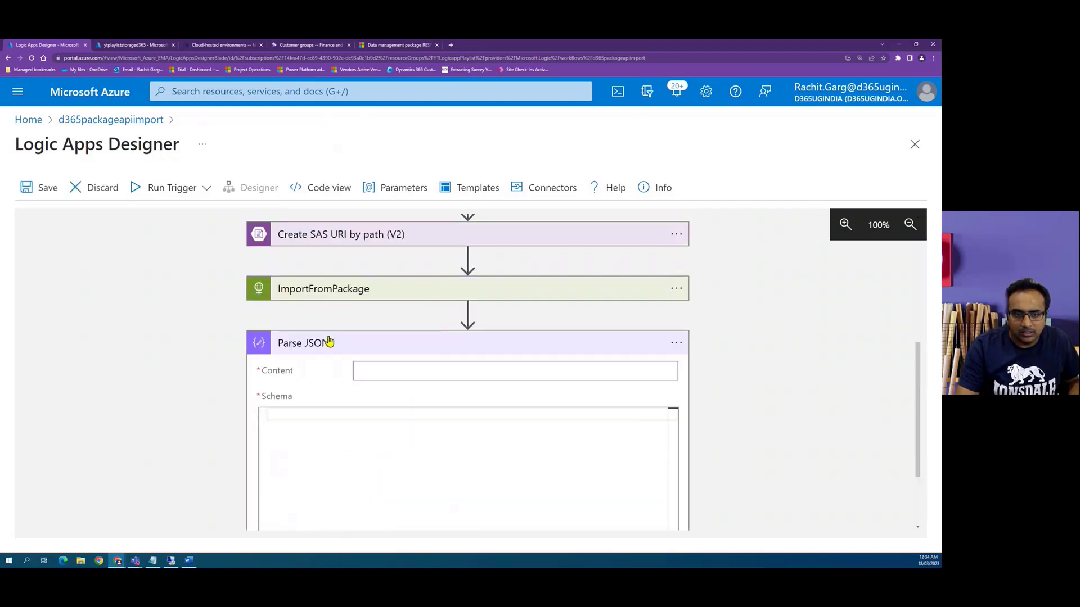
{"action": "left_click", "coordinate": [395, 373]}
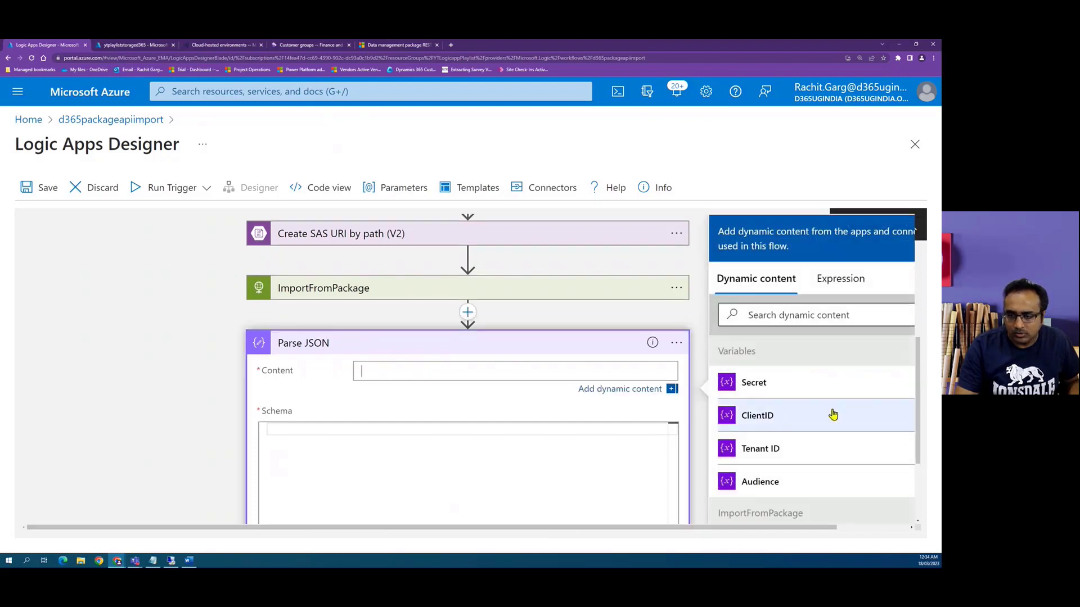
{"action": "scroll", "coordinate": [834, 419], "scroll_direction": "down", "scroll_amount": 2}
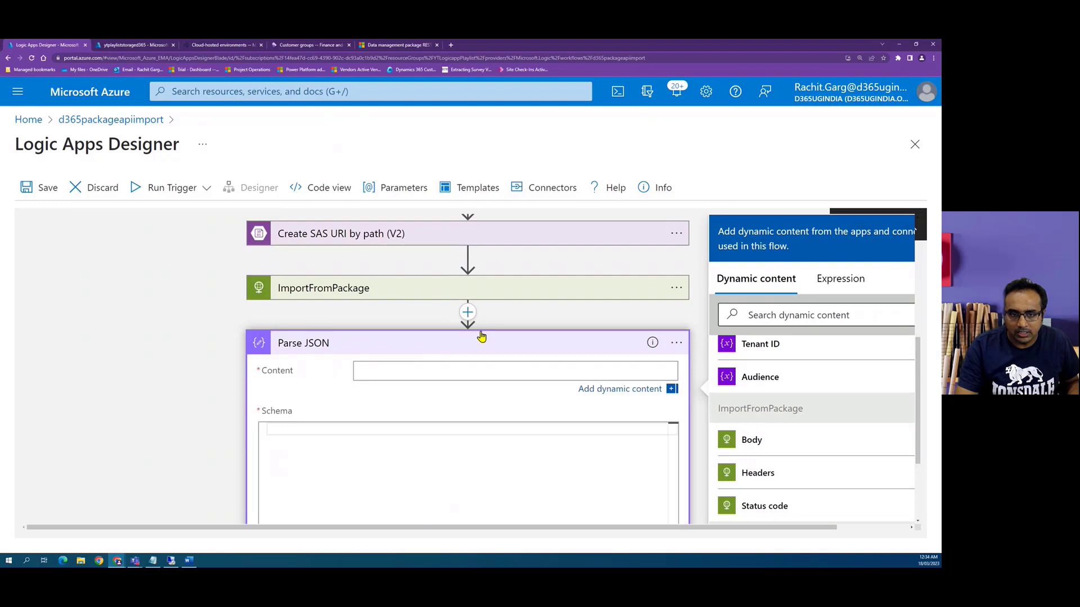
{"action": "left_click", "coordinate": [753, 440]}
Generate the Parse JSON schema from a sample payload using the copied ImportFromPackage response body.
{"action": "scroll", "coordinate": [326, 382], "scroll_direction": "down", "scroll_amount": 1}
{"action": "scroll", "coordinate": [333, 389], "scroll_direction": "down", "scroll_amount": 2}
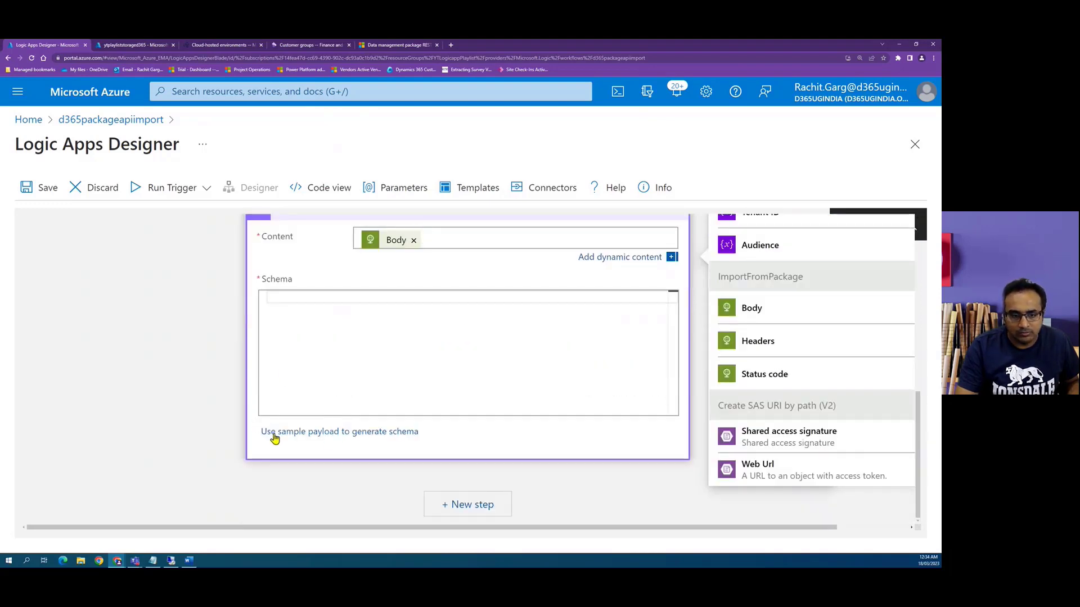
{"action": "left_click", "coordinate": [375, 437]}
{"action": "left_click", "coordinate": [269, 319]}
{"action": "key", "text": "ctrl+v"}
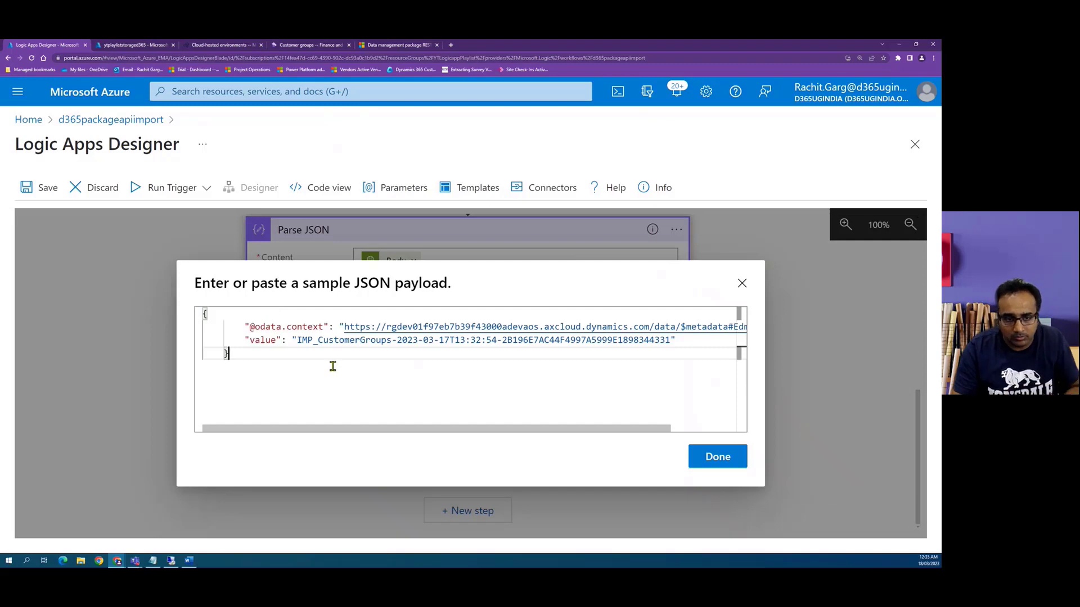
{"action": "left_click", "coordinate": [717, 455]}
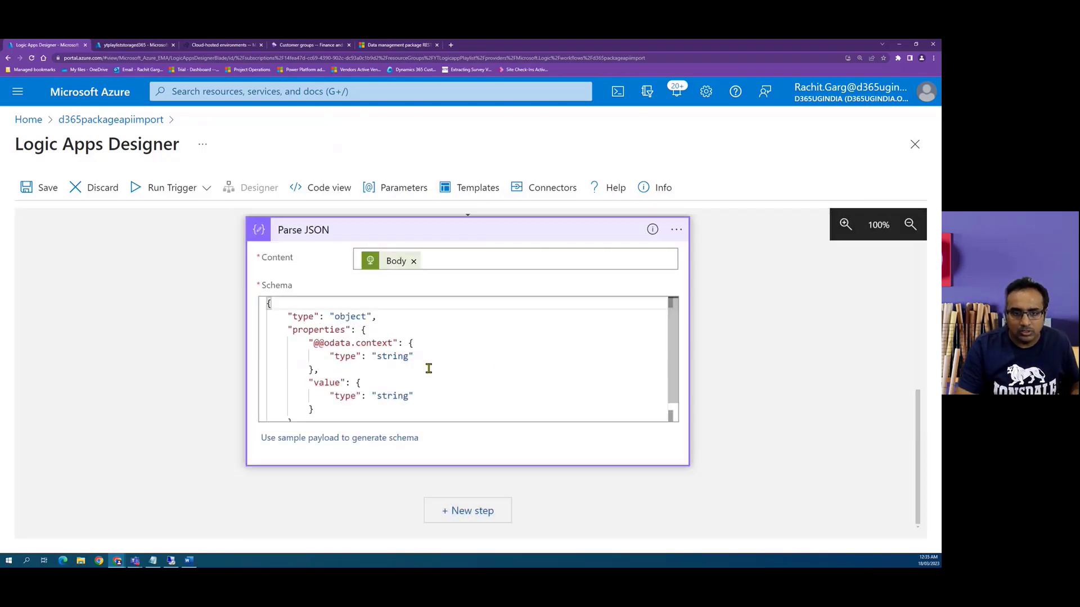
Add an HTTP action after the Parse JSON step in the logic app.
{"action": "scroll", "coordinate": [428, 368], "scroll_direction": "up", "scroll_amount": 2}
{"action": "scroll", "coordinate": [403, 352], "scroll_direction": "down", "scroll_amount": 2}
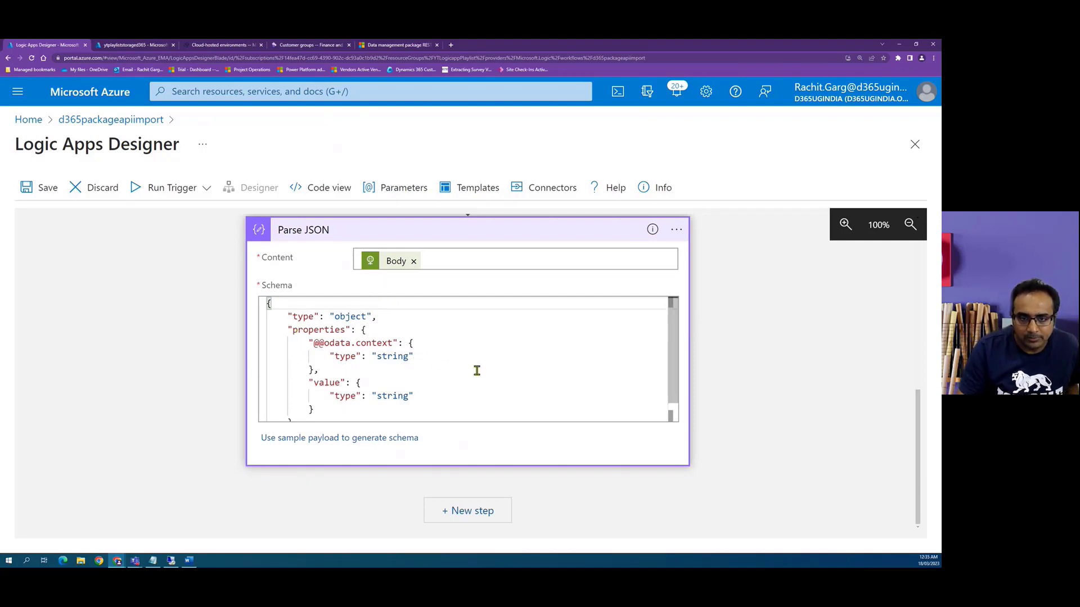
{"action": "scroll", "coordinate": [475, 372], "scroll_direction": "up", "scroll_amount": 3}
{"action": "scroll", "coordinate": [455, 357], "scroll_direction": "down", "scroll_amount": 2}
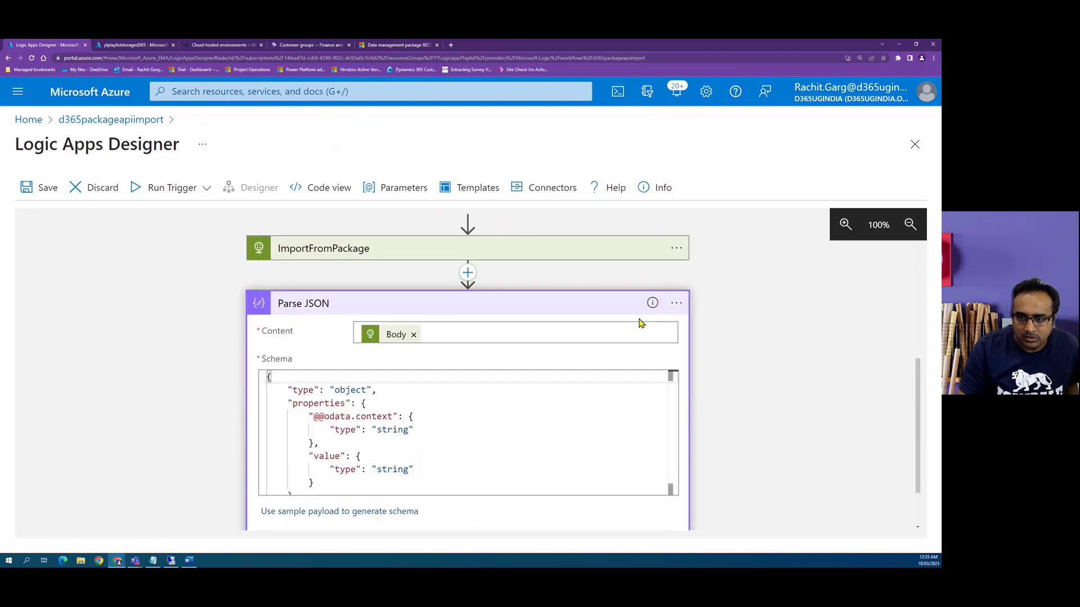
{"action": "scroll", "coordinate": [477, 420], "scroll_direction": "down", "scroll_amount": 3}
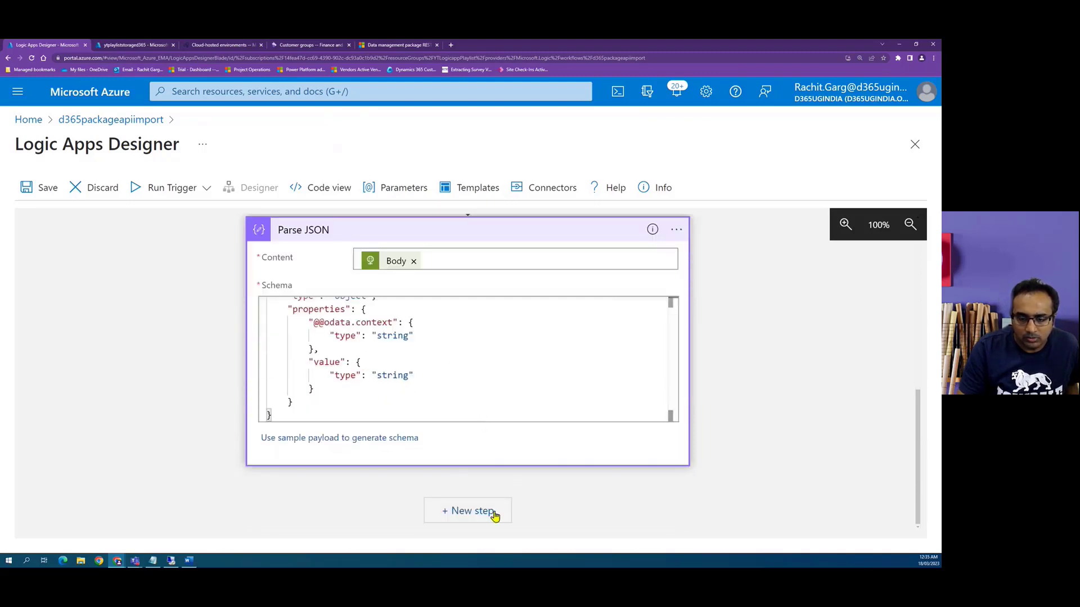
{"action": "left_click", "coordinate": [493, 516]}
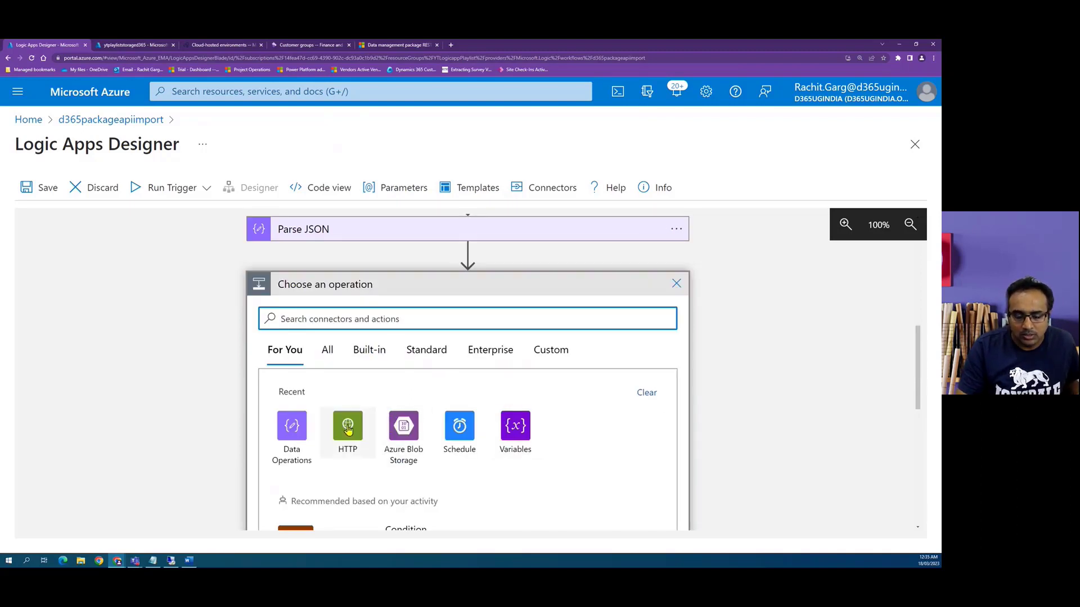
{"action": "left_click", "coordinate": [347, 428]}
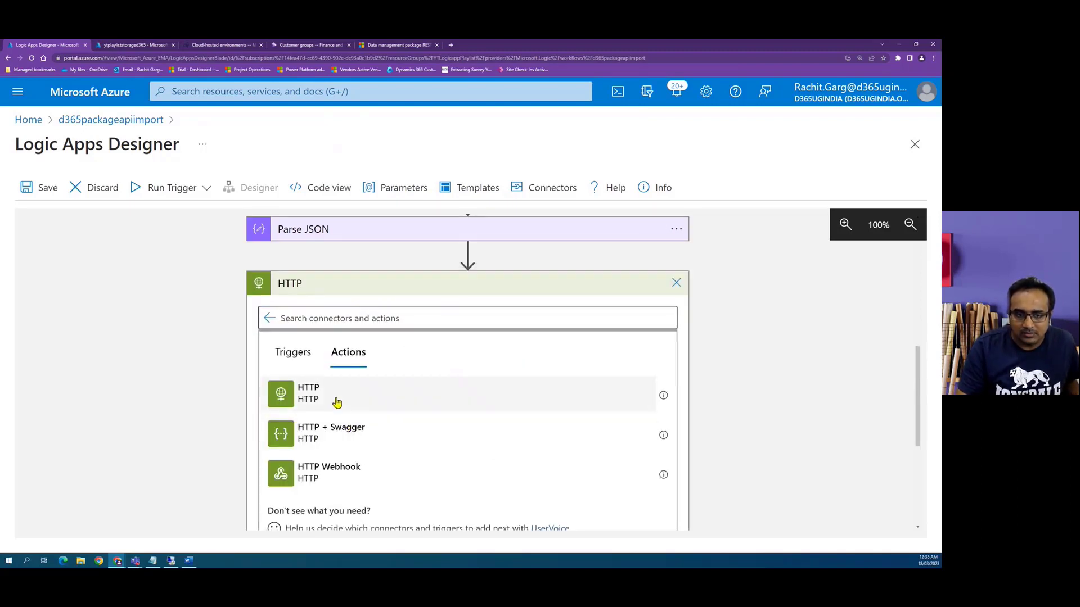
{"action": "left_click", "coordinate": [336, 402]}
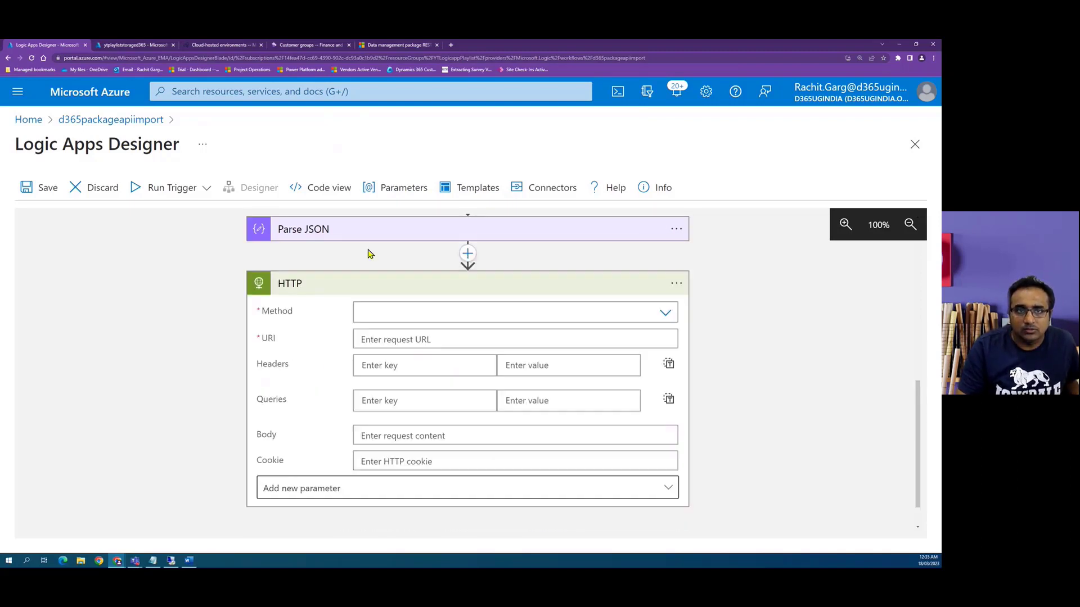
Examine the Data management package REST API documentation for the import sequence and the API that checks execution status.
{"action": "left_click", "coordinate": [394, 49]}
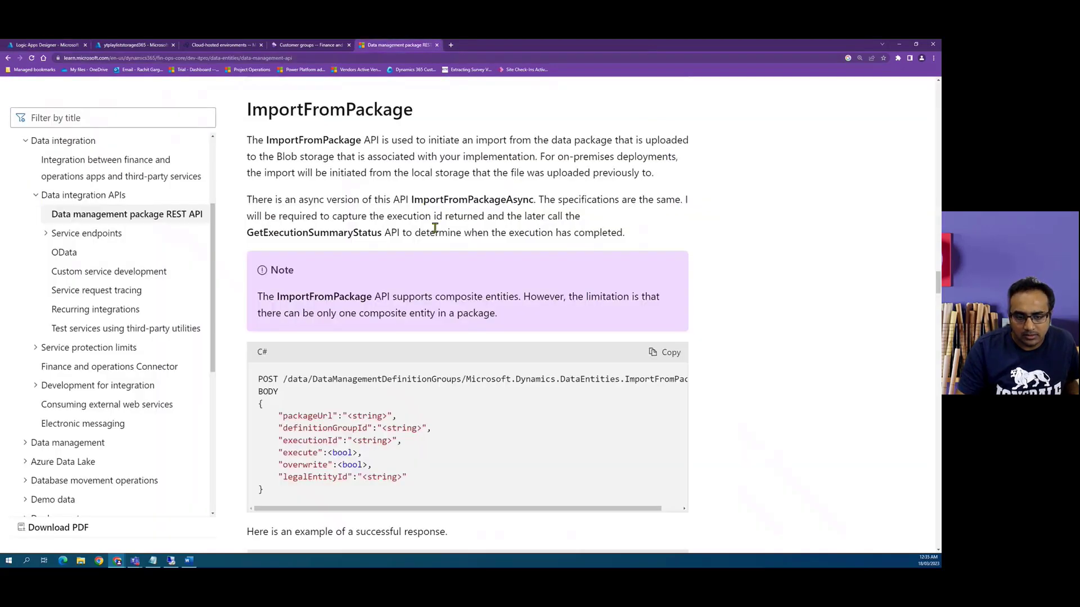
{"action": "scroll", "coordinate": [494, 390], "scroll_direction": "down", "scroll_amount": 8}
{"action": "scroll", "coordinate": [909, 512], "scroll_direction": "down", "scroll_amount": 20}
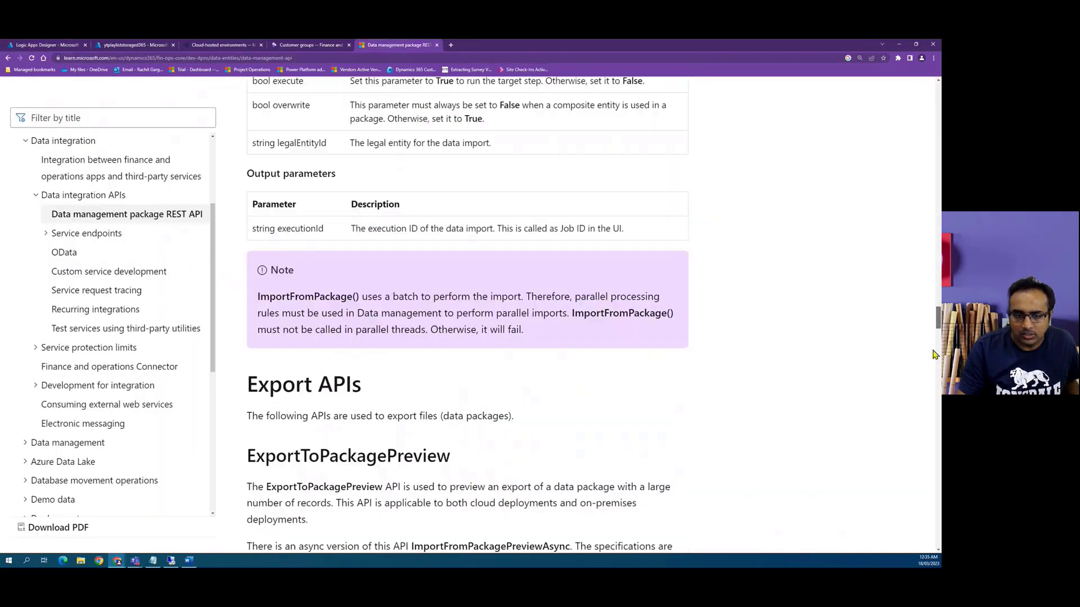
{"action": "scroll", "coordinate": [710, 427], "scroll_direction": "up", "scroll_amount": 6}
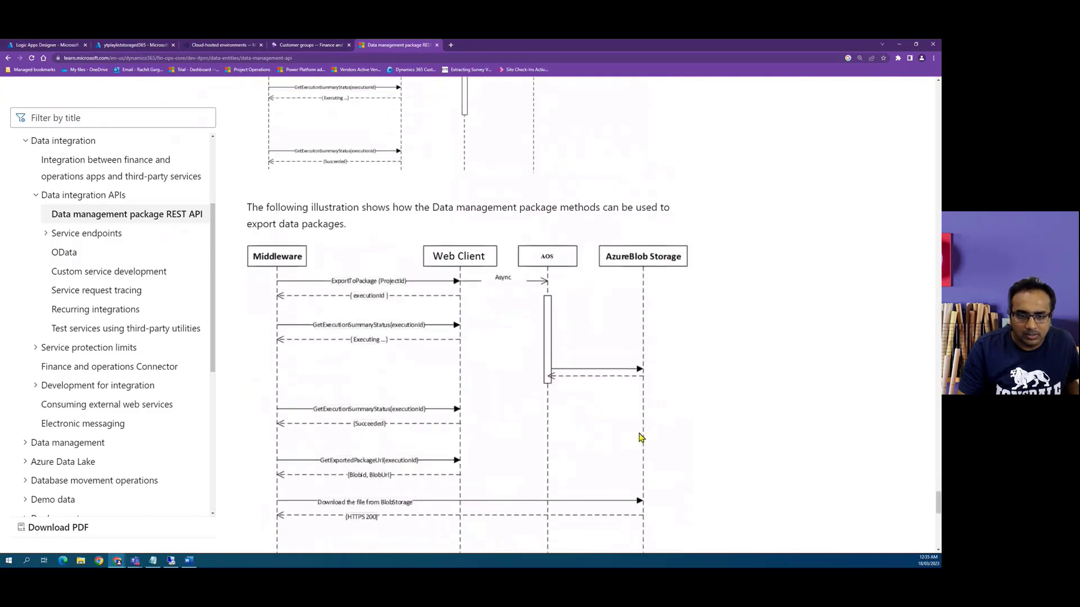
{"action": "scroll", "coordinate": [707, 427], "scroll_direction": "down", "scroll_amount": 1}
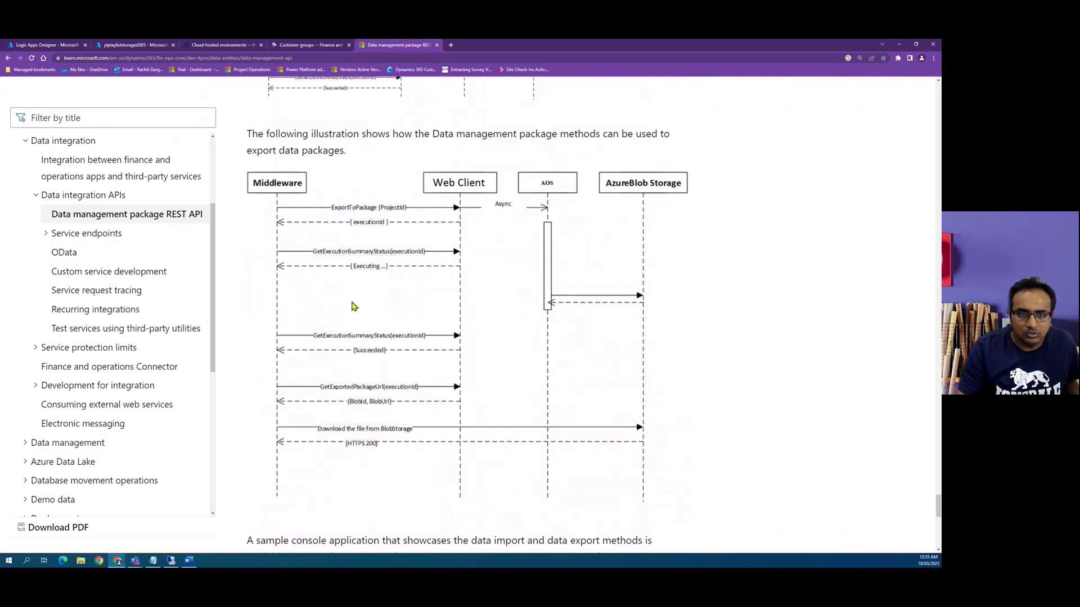
{"action": "scroll", "coordinate": [315, 292], "scroll_direction": "up", "scroll_amount": 3}
{"action": "scroll", "coordinate": [291, 220], "scroll_direction": "up", "scroll_amount": 1}
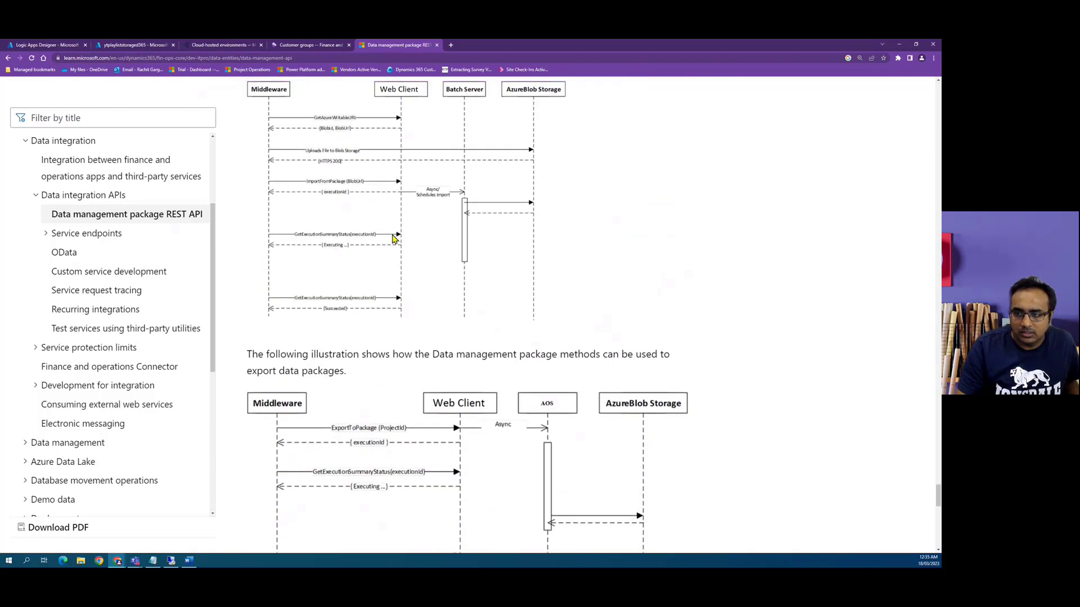
{"action": "left_click_drag", "start_coordinate": [937, 492], "coordinate": [919, 289]}
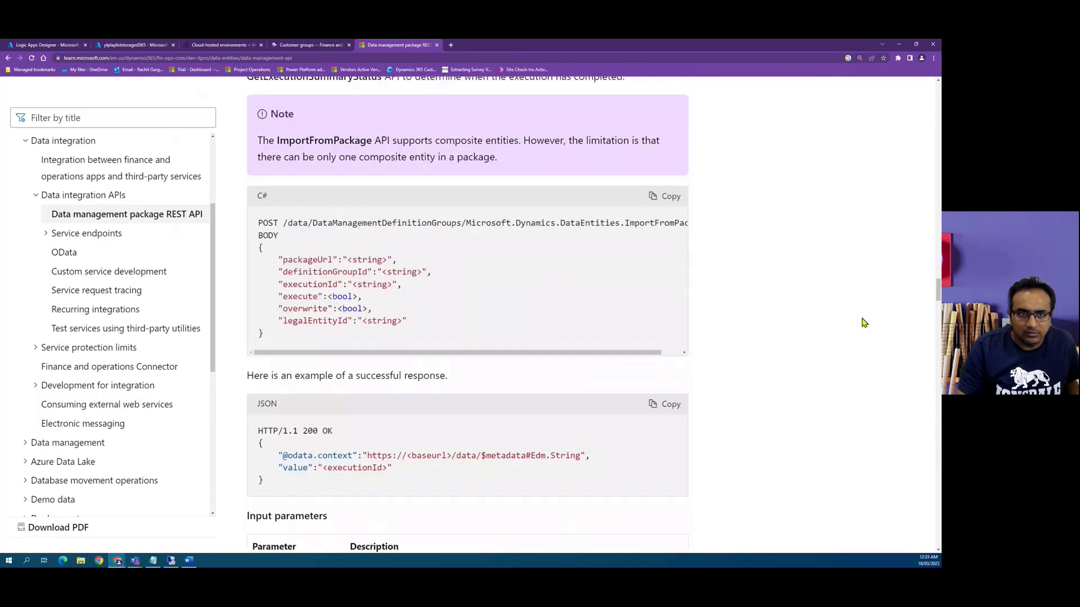
{"action": "scroll", "coordinate": [844, 357], "scroll_direction": "up", "scroll_amount": 9}
{"action": "scroll", "coordinate": [843, 357], "scroll_direction": "up", "scroll_amount": 4}
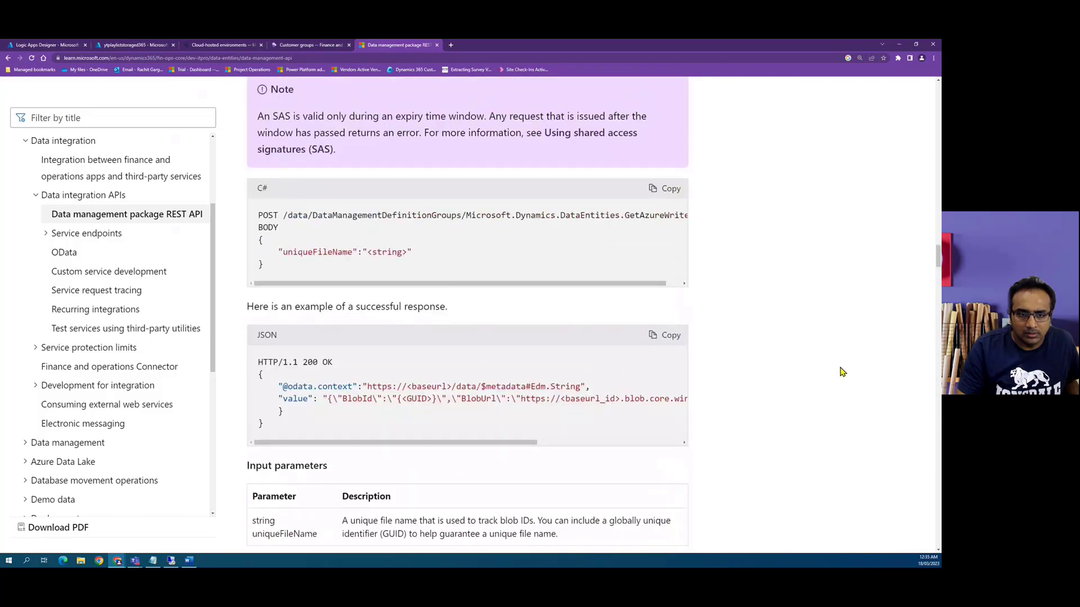
{"action": "scroll", "coordinate": [836, 373], "scroll_direction": "up", "scroll_amount": 3}
{"action": "scroll", "coordinate": [679, 301], "scroll_direction": "up", "scroll_amount": 10}
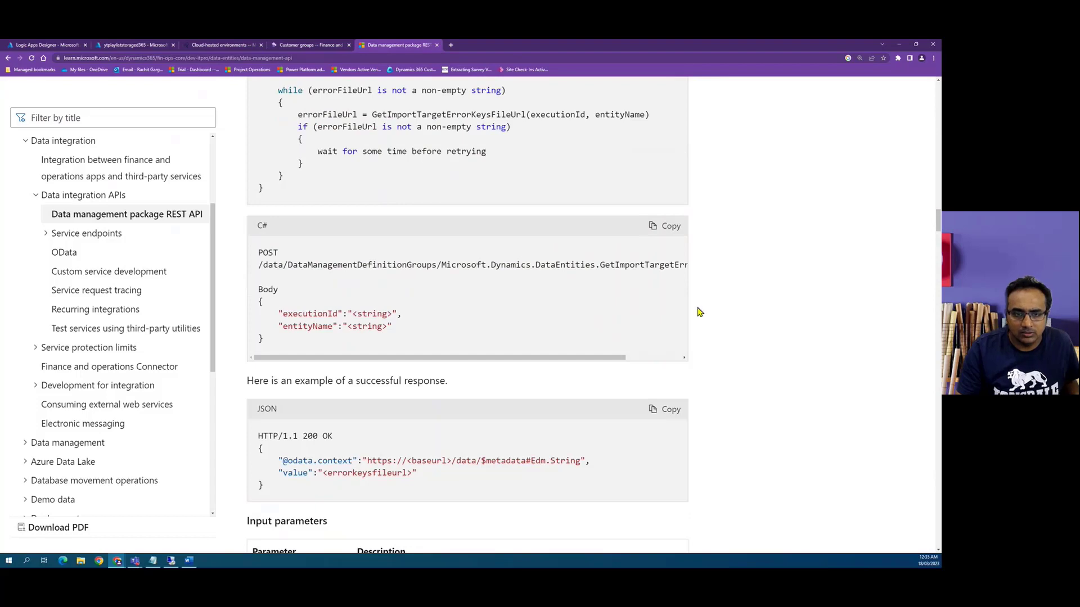
{"action": "scroll", "coordinate": [808, 207], "scroll_direction": "up", "scroll_amount": 5}
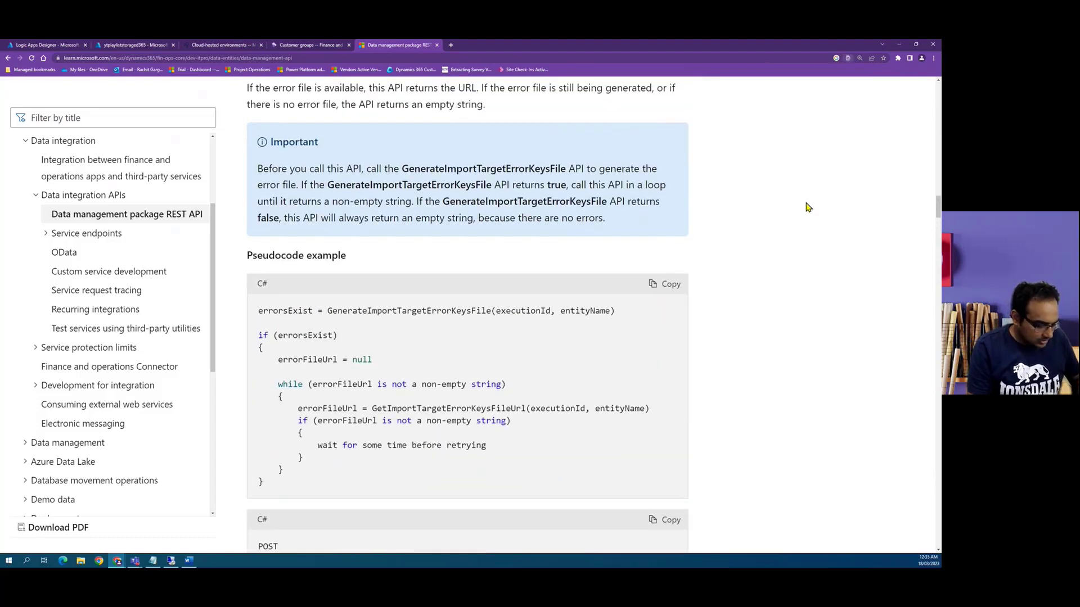
Search the documentation page for "getexe" and go to the GetExecutionSummaryStatus section under Status check API.
{"action": "key", "text": "ctrl+f"}
{"action": "type", "text": "getexe"}
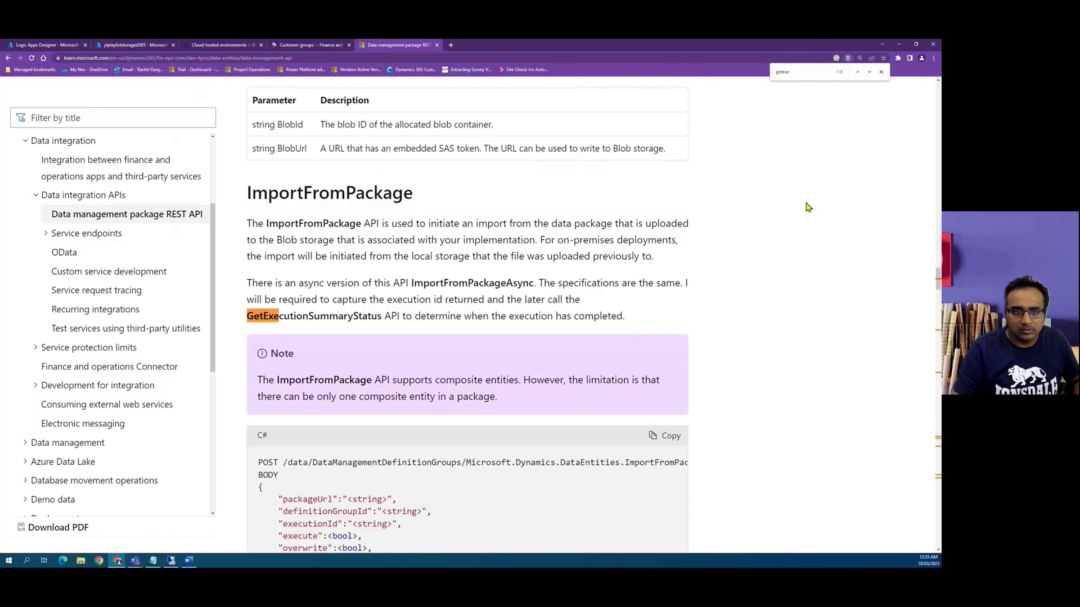
{"action": "double_click", "coordinate": [359, 319]}
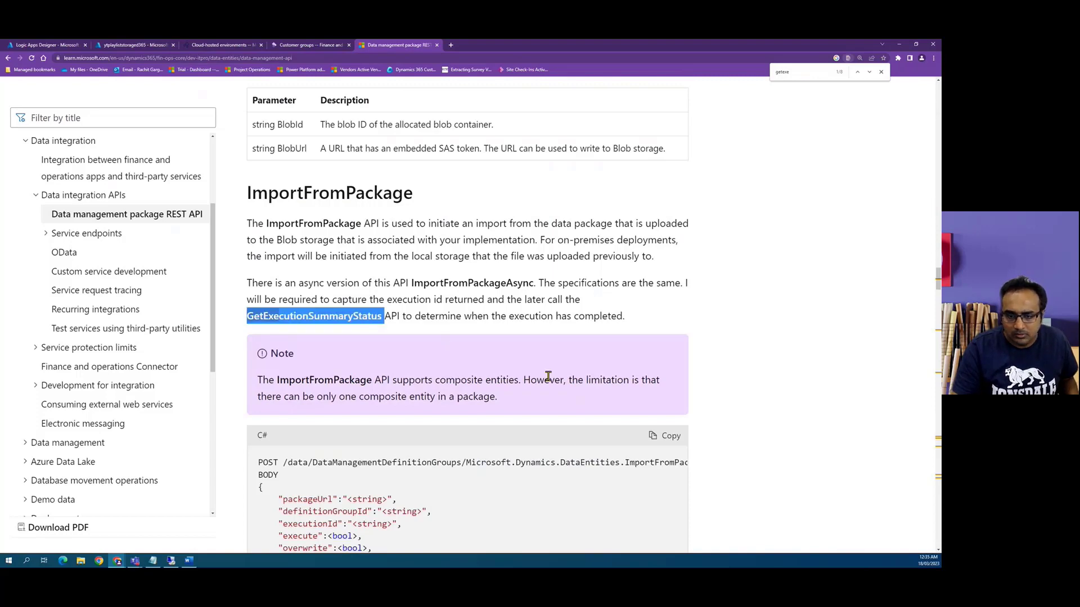
{"action": "scroll", "coordinate": [548, 376], "scroll_direction": "down", "scroll_amount": 1}
{"action": "key", "text": "ctrl+f"}
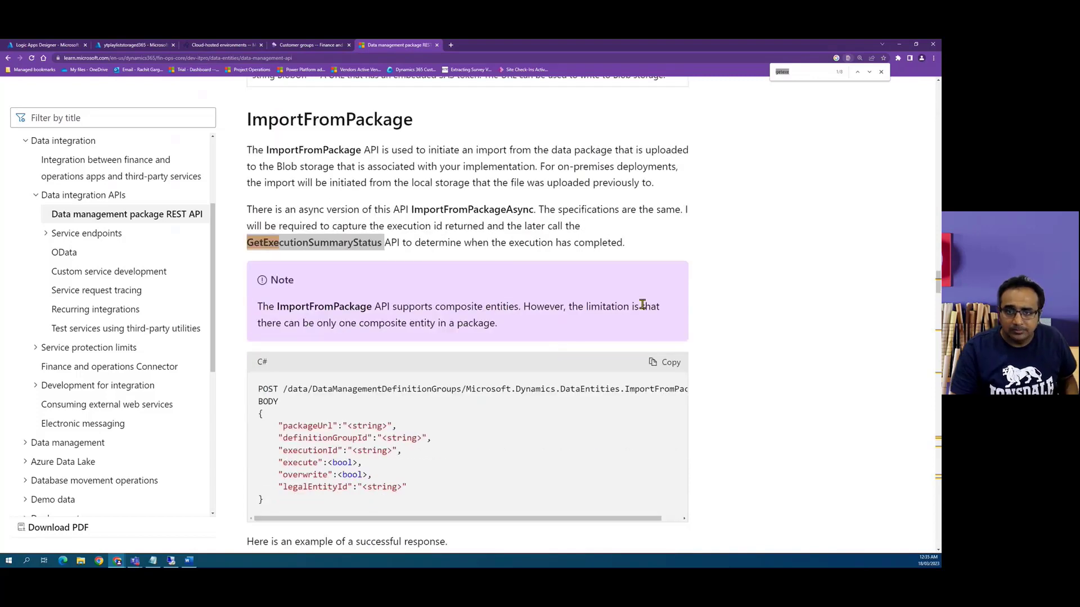
{"action": "left_click", "coordinate": [869, 72]}
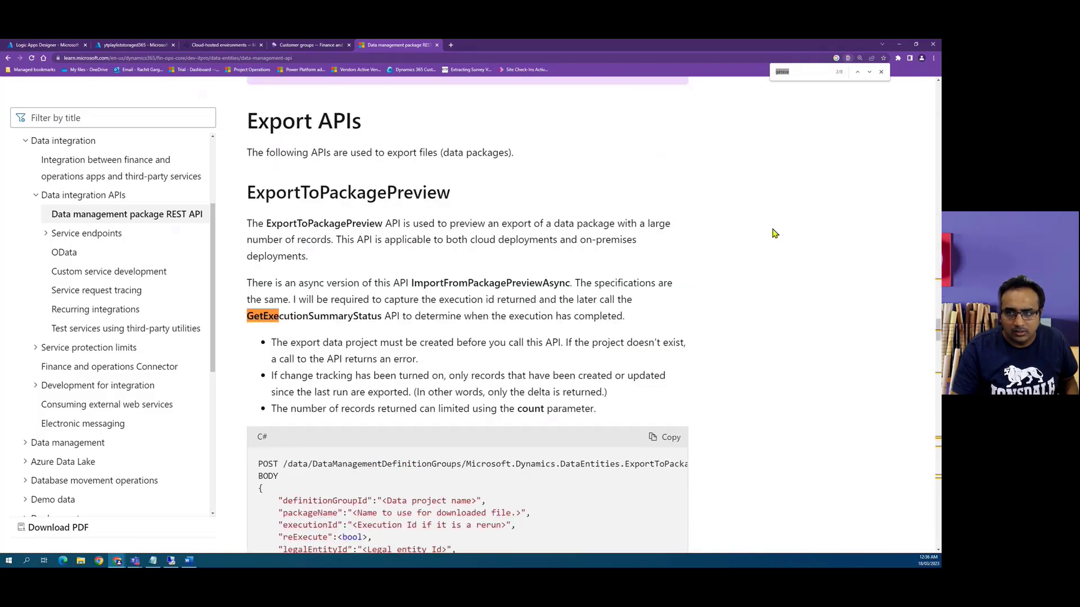
{"action": "left_click", "coordinate": [869, 73]}
{"action": "left_click", "coordinate": [870, 74]}
{"action": "scroll", "coordinate": [292, 391], "scroll_direction": "down", "scroll_amount": 2}
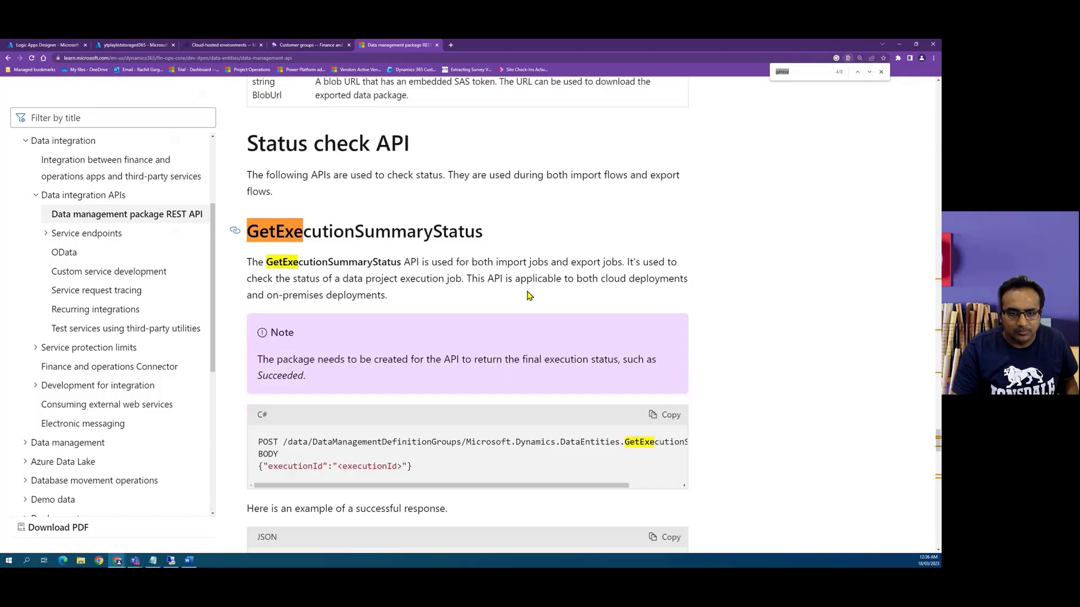
Copy the GetExecutionSummaryStatus endpoint path, from /data onward without the POST verb, from the request sample.
{"action": "left_click_drag", "start_coordinate": [258, 382], "coordinate": [703, 384]}
{"action": "key", "text": "ctrl+c"}
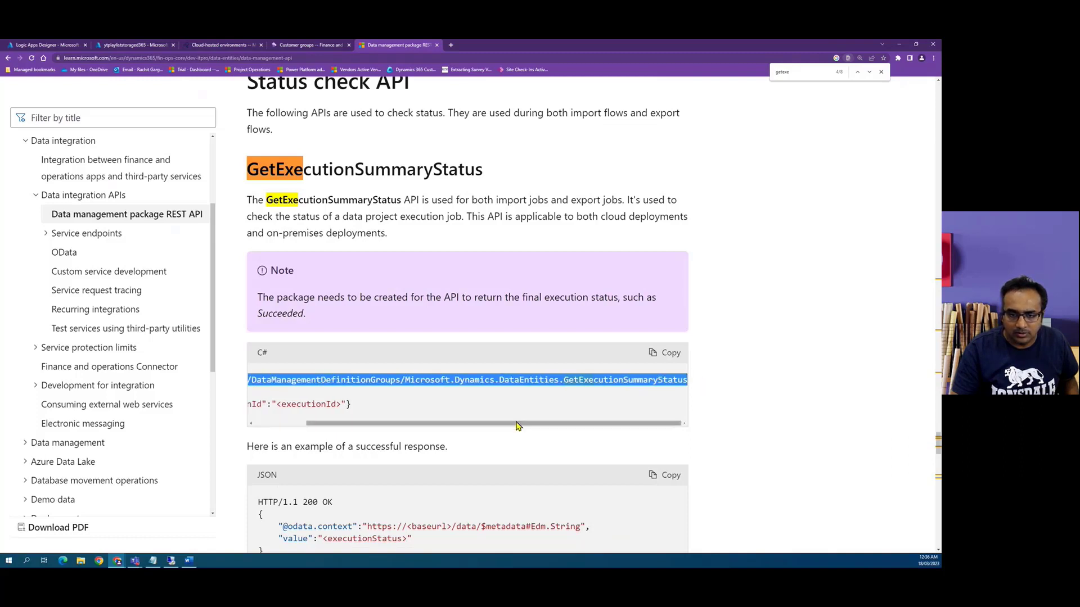
{"action": "left_click_drag", "start_coordinate": [513, 424], "coordinate": [337, 423]}
{"action": "left_click", "coordinate": [394, 397]}
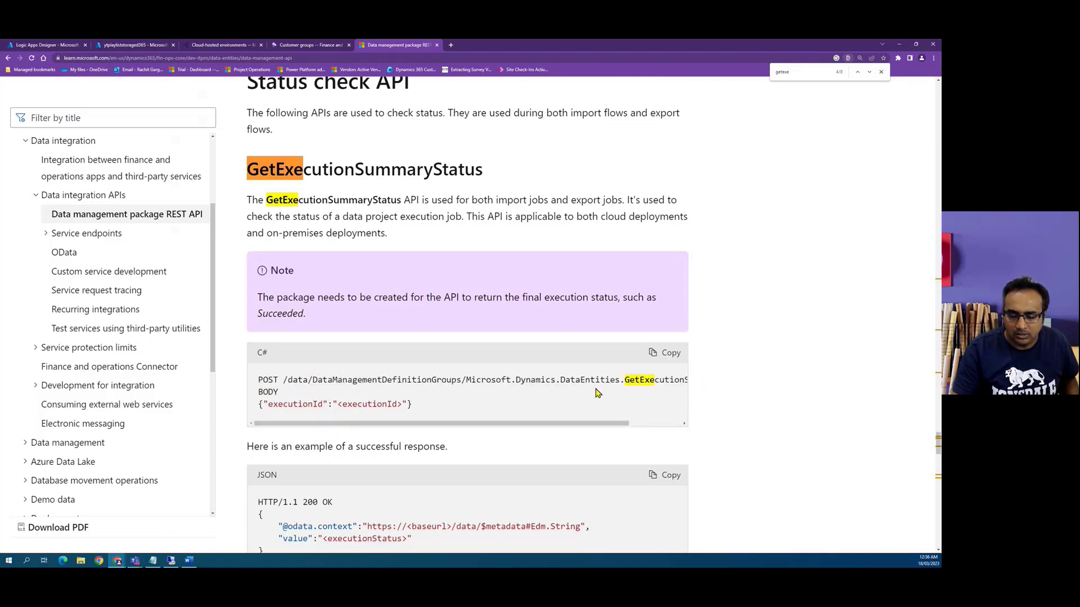
{"action": "left_click_drag", "start_coordinate": [263, 404], "coordinate": [481, 405]}
{"action": "left_click", "coordinate": [288, 389]}
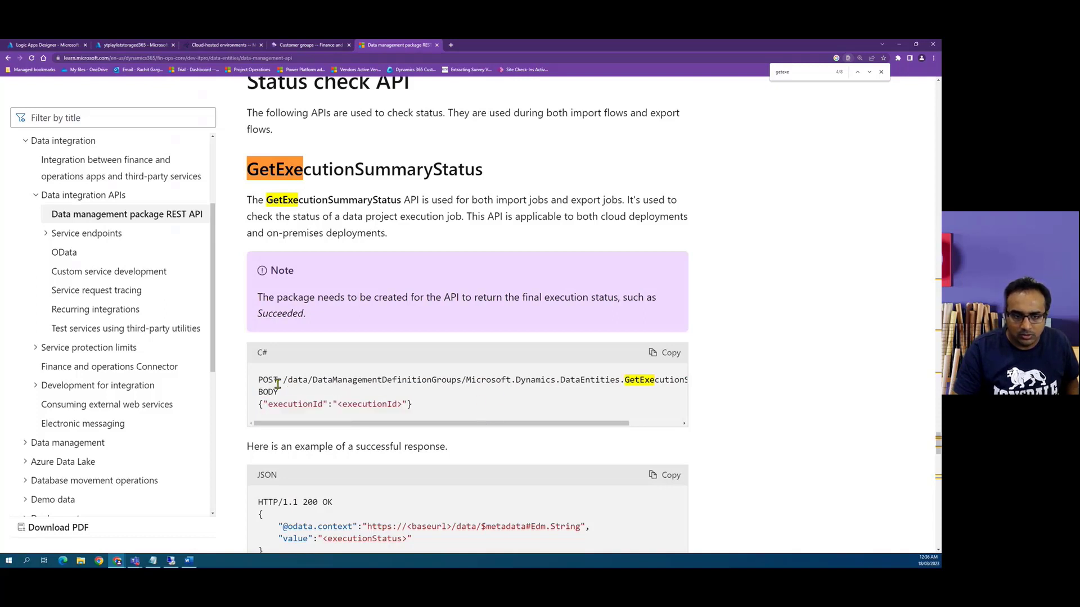
{"action": "double_click", "coordinate": [270, 381]}
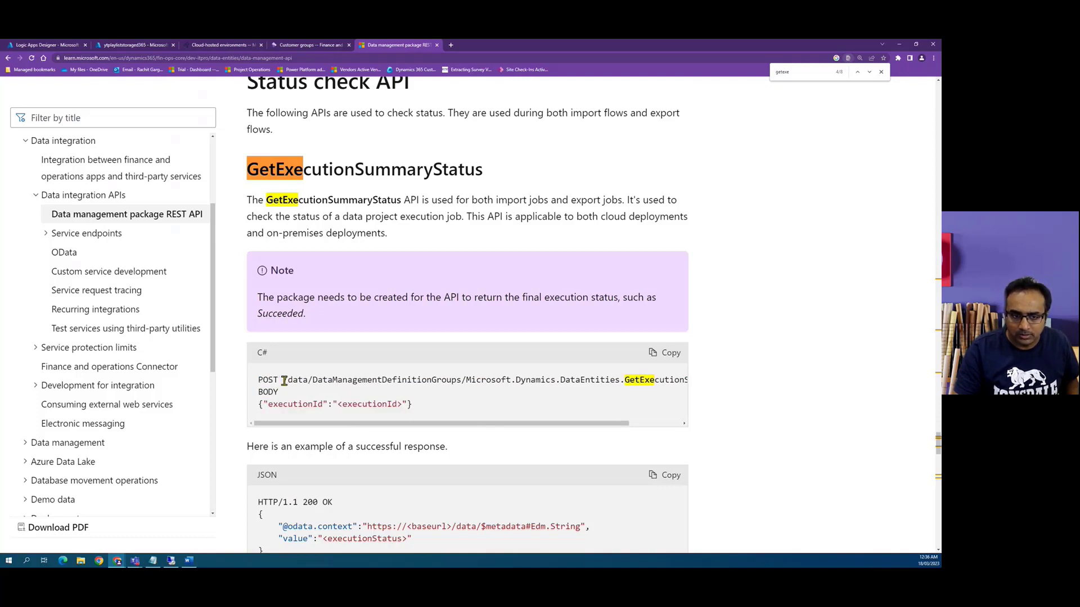
{"action": "left_click_drag", "start_coordinate": [283, 381], "coordinate": [299, 382]}
{"action": "scroll", "coordinate": [364, 384], "scroll_direction": "right", "scroll_amount": 3}
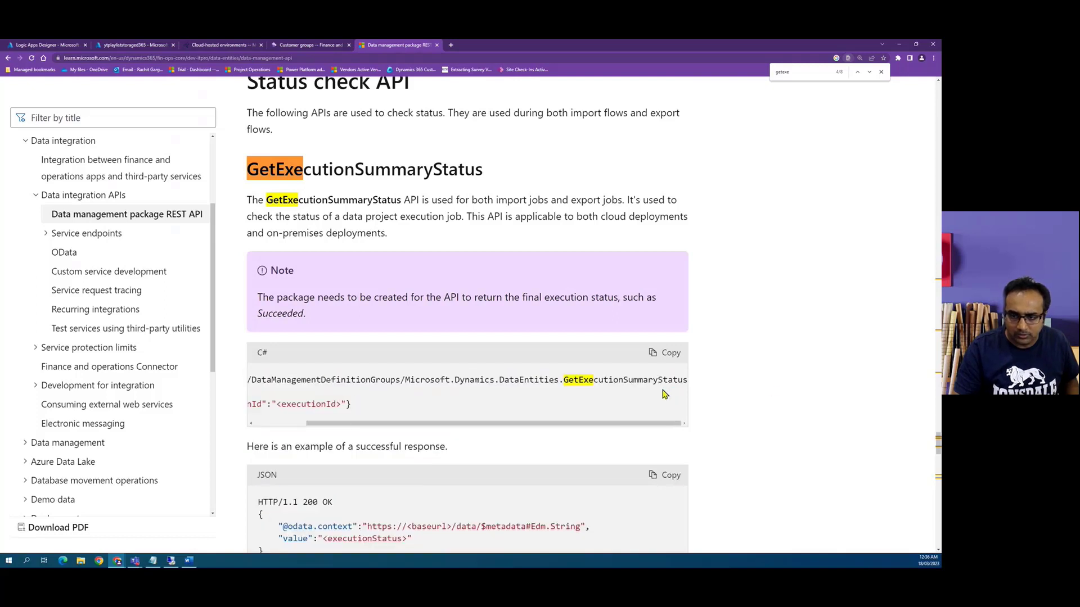
{"action": "left_click_drag", "start_coordinate": [655, 426], "coordinate": [602, 425]}
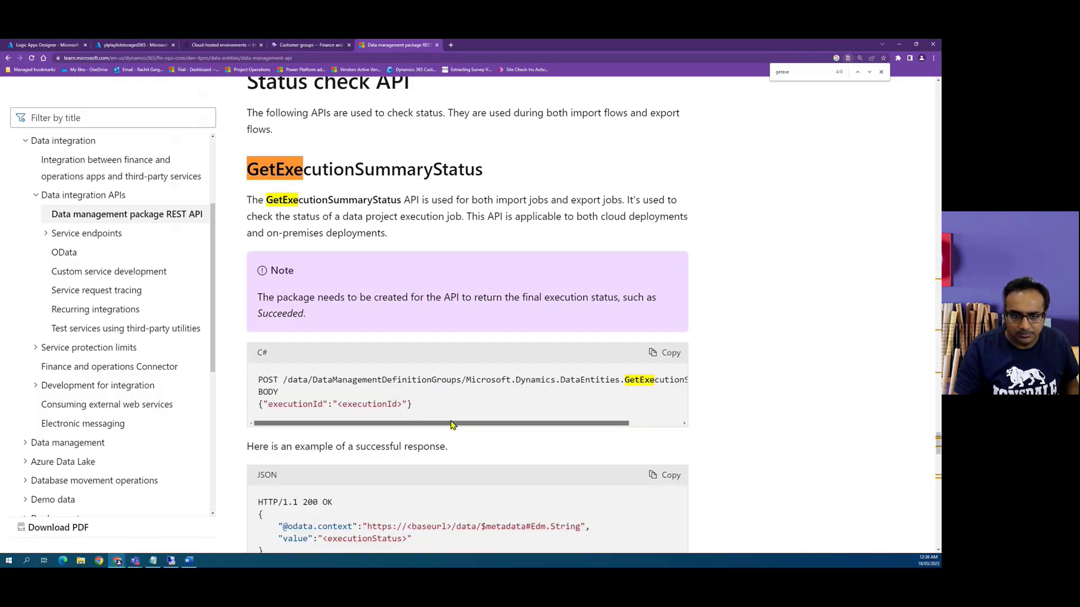
{"action": "left_click_drag", "start_coordinate": [282, 381], "coordinate": [683, 380]}
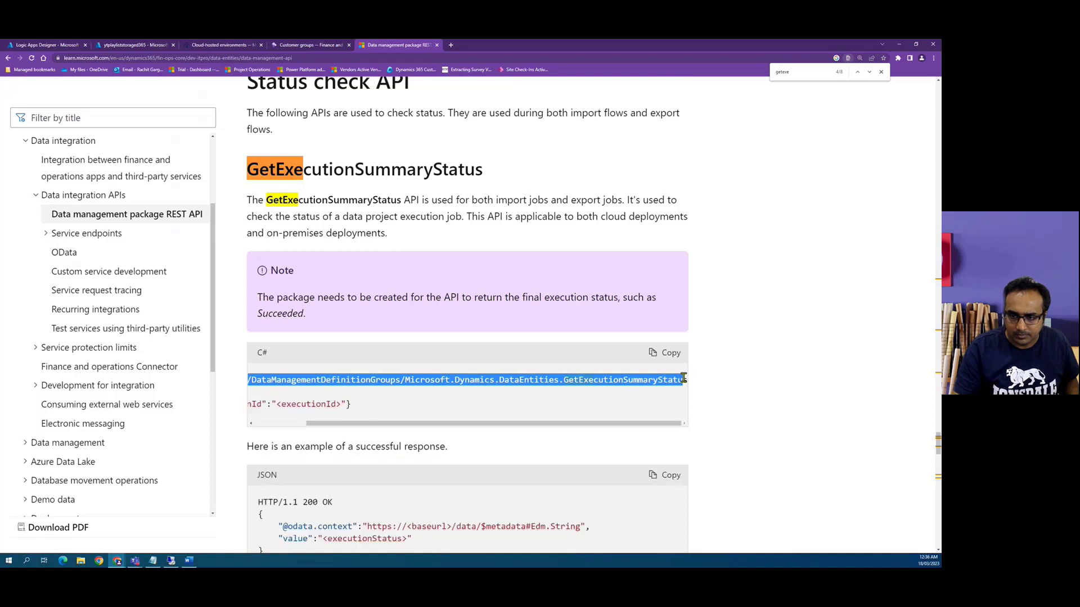
Return to the Logic Apps Designer and rename the new HTTP action as CheckStatus.
{"action": "left_click", "coordinate": [45, 44]}
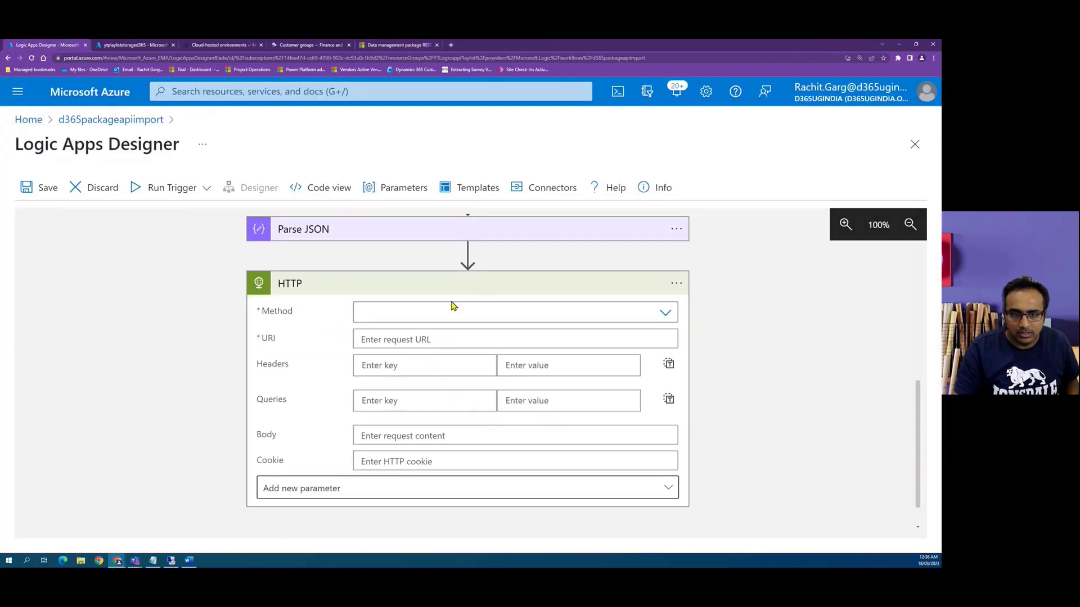
{"action": "left_click", "coordinate": [675, 283]}
{"action": "left_click", "coordinate": [733, 287]}
{"action": "type", "text": "CheckStatus"}
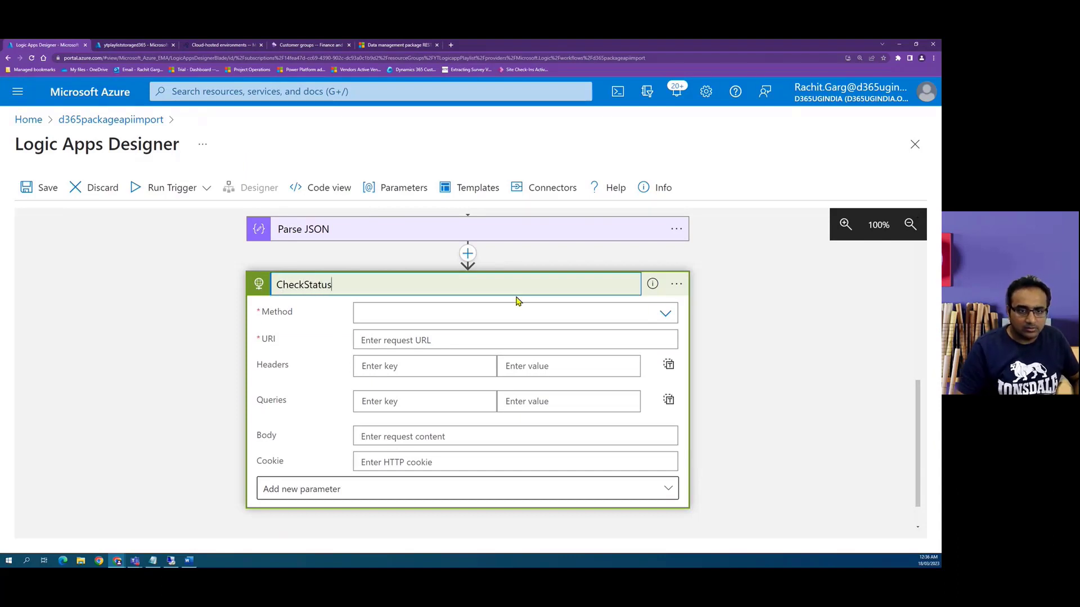
Set the CheckStatus method to POST and its URI to the Audience variable followed by /data/DataManagementDefinitionGroups/Microsoft.Dynamics.DataEntities.GetExecutionSummaryStatus.
{"action": "left_click", "coordinate": [535, 314]}
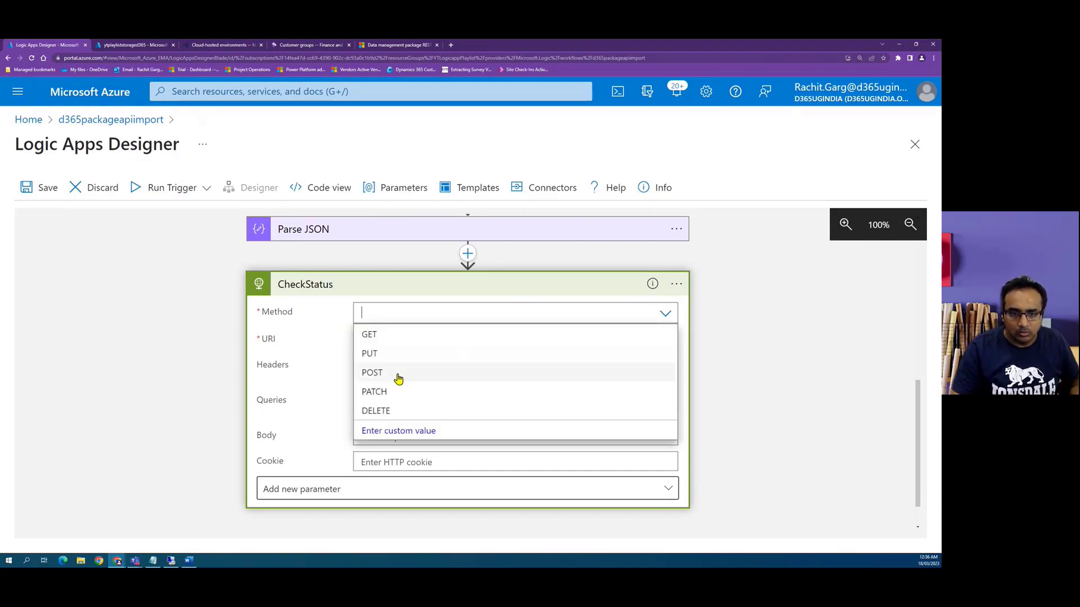
{"action": "left_click", "coordinate": [398, 379]}
{"action": "left_click", "coordinate": [415, 340]}
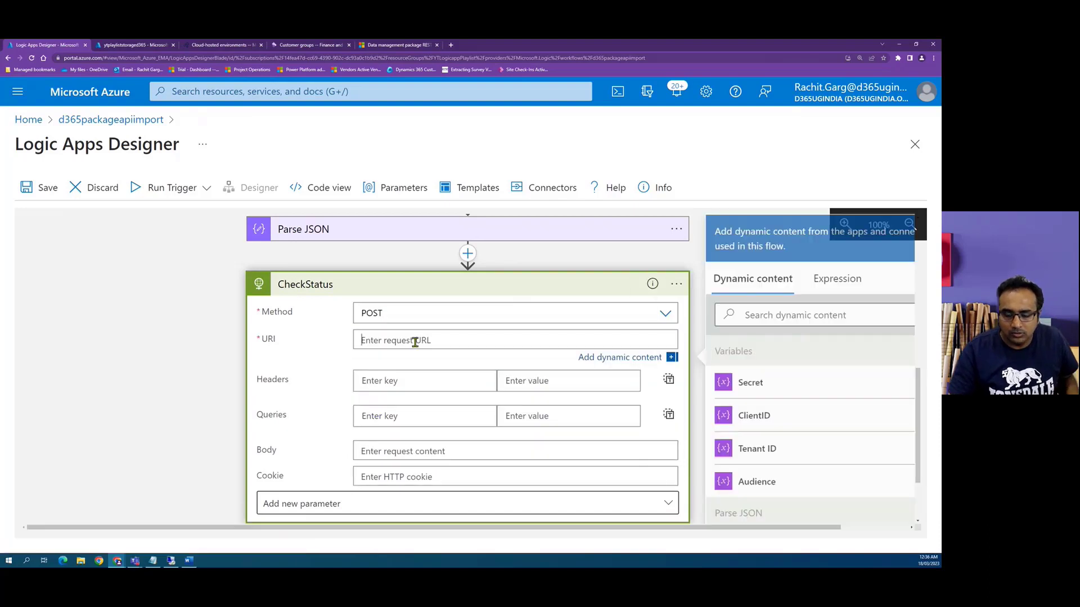
{"action": "left_click", "coordinate": [789, 481]}
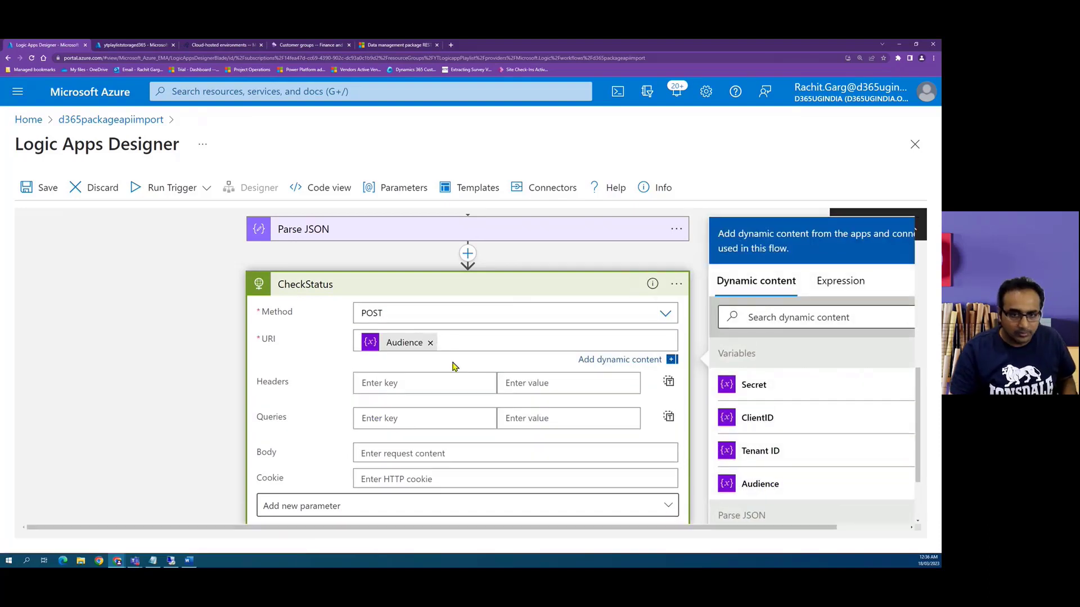
{"action": "key", "text": "ctrl+v"}
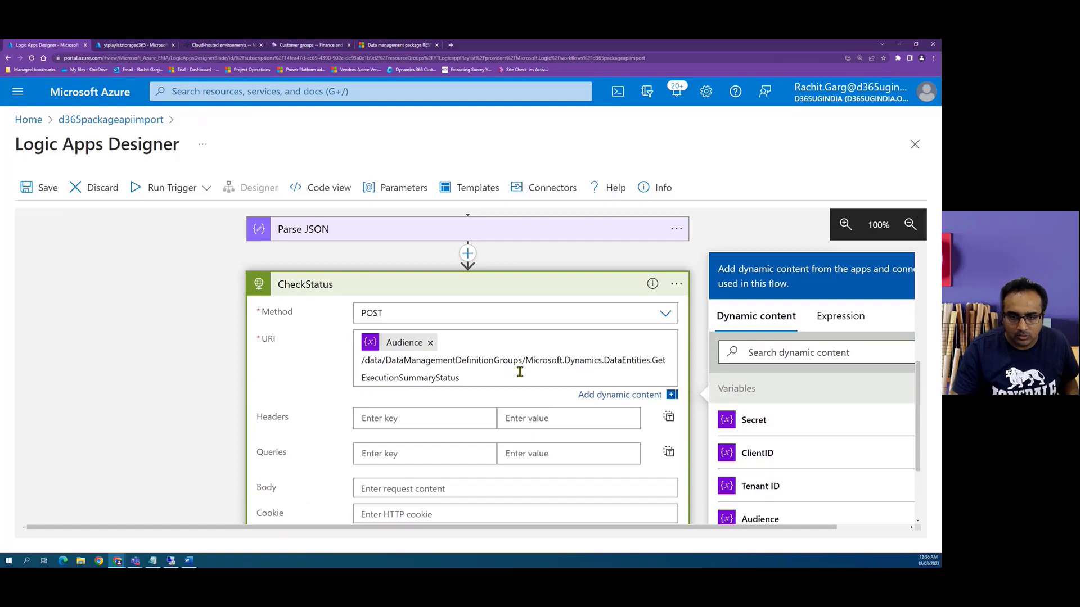
Paste the prepared executionId JSON into the CheckStatus body and remove the Executionid variable from between its quotes.
{"action": "scroll", "coordinate": [497, 392], "scroll_direction": "down", "scroll_amount": 2}
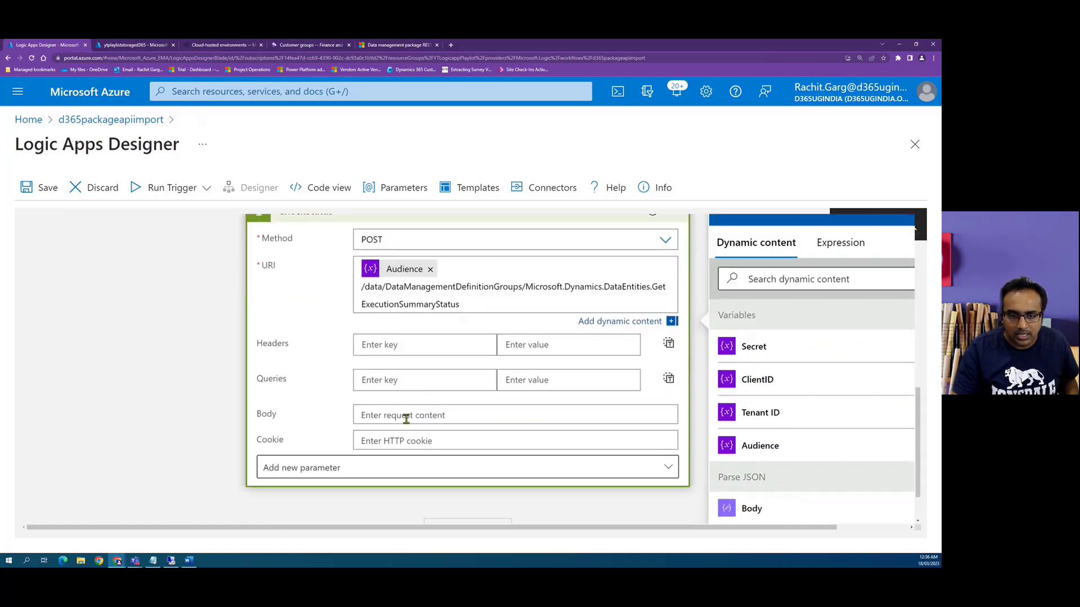
{"action": "key", "text": "alt+Tab"}
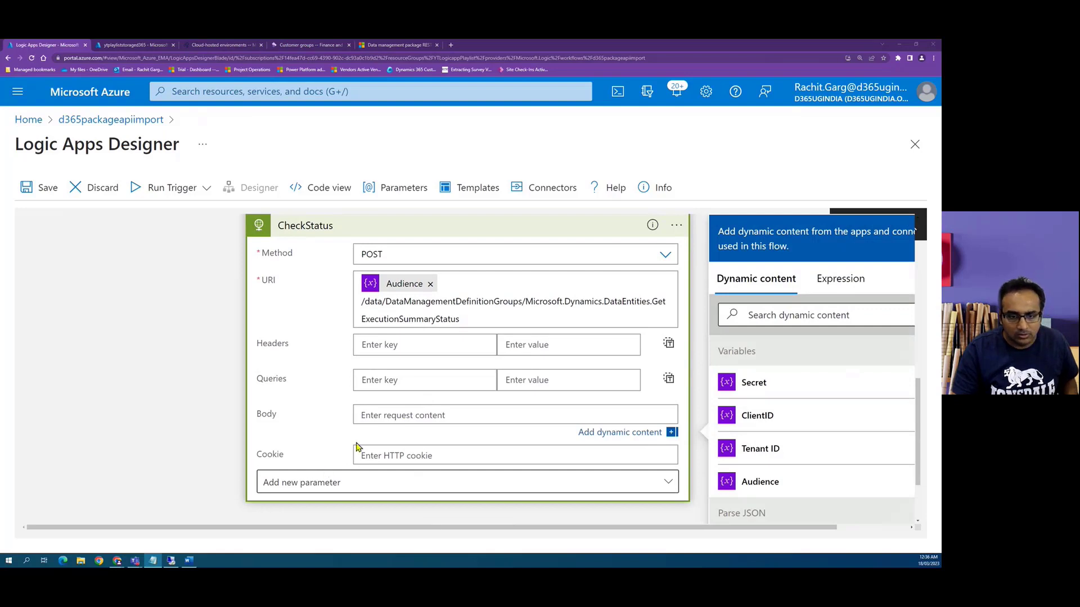
{"action": "left_click", "coordinate": [386, 417]}
{"action": "key", "text": "ctrl+v"}
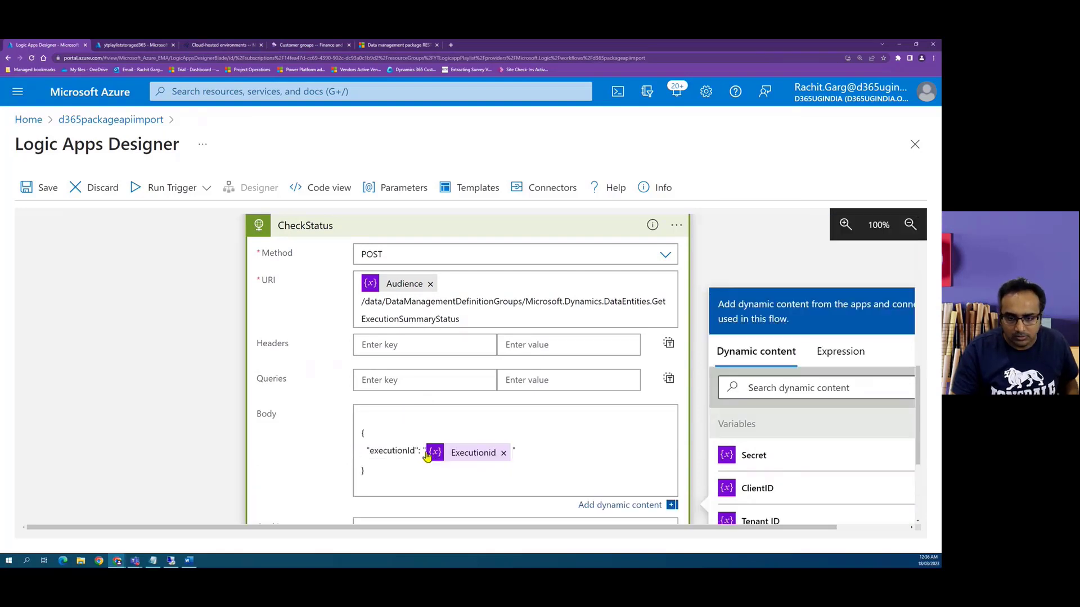
{"action": "left_click", "coordinate": [502, 453]}
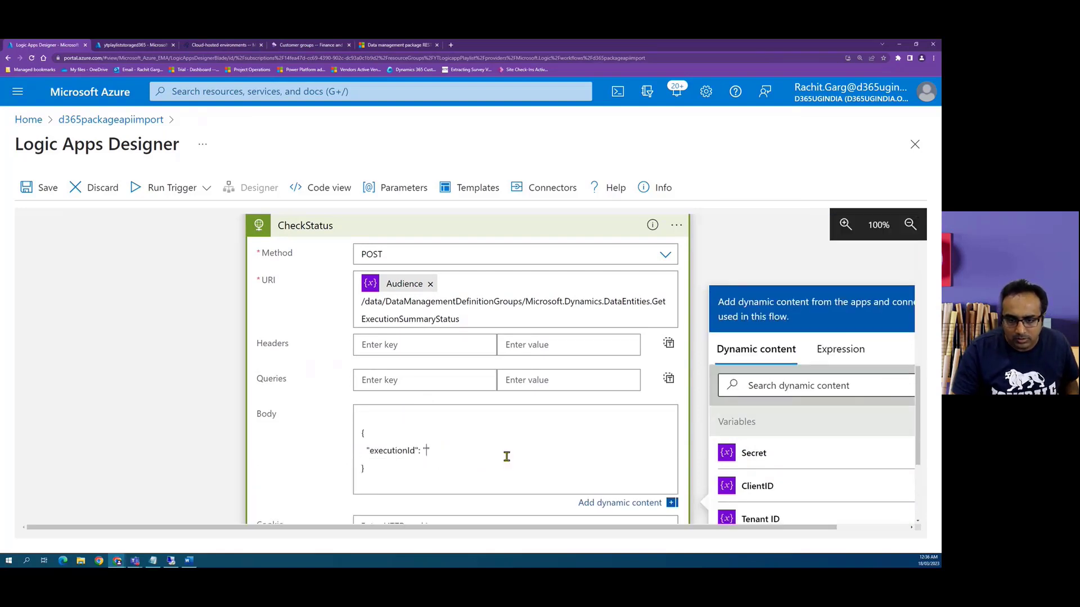
Examine the available dynamic content and the Parse JSON schema for the output that carries the execution ID.
{"action": "scroll", "coordinate": [439, 383], "scroll_direction": "up", "scroll_amount": 3}
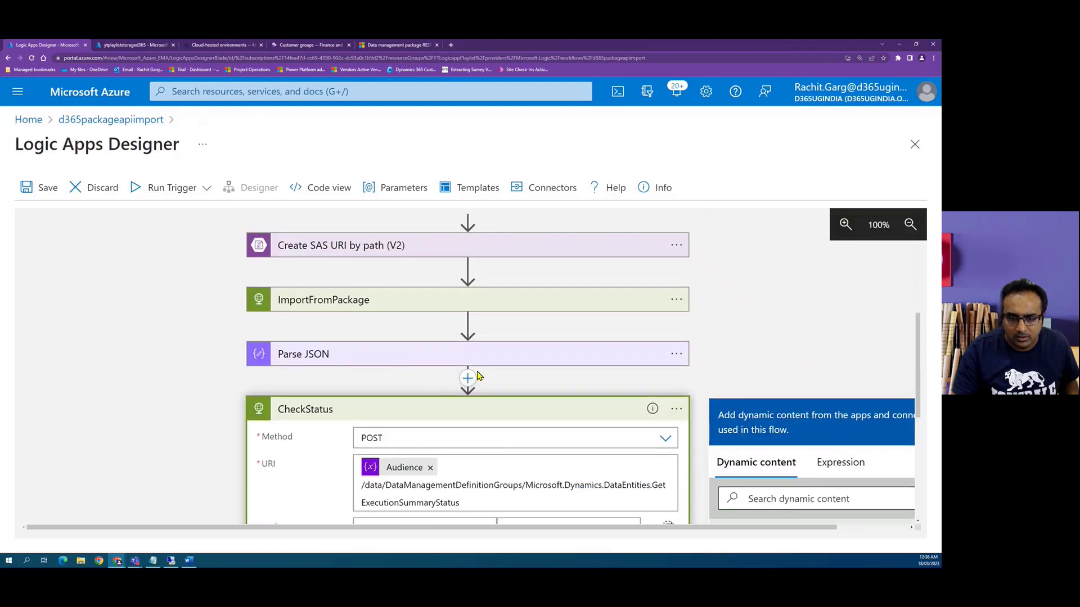
{"action": "scroll", "coordinate": [478, 376], "scroll_direction": "down", "scroll_amount": 3}
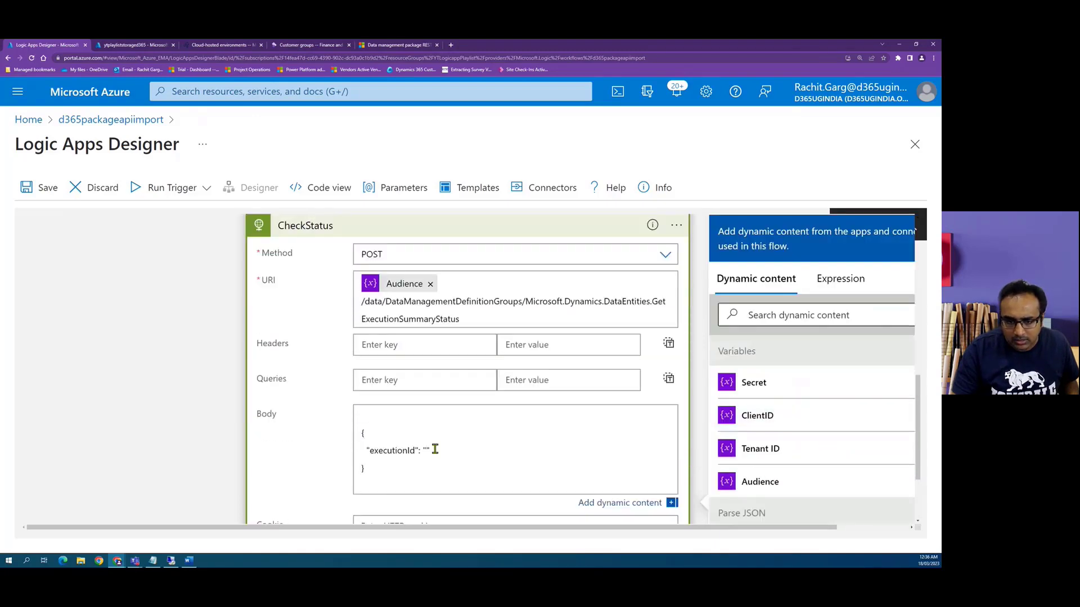
{"action": "scroll", "coordinate": [807, 453], "scroll_direction": "down", "scroll_amount": 5}
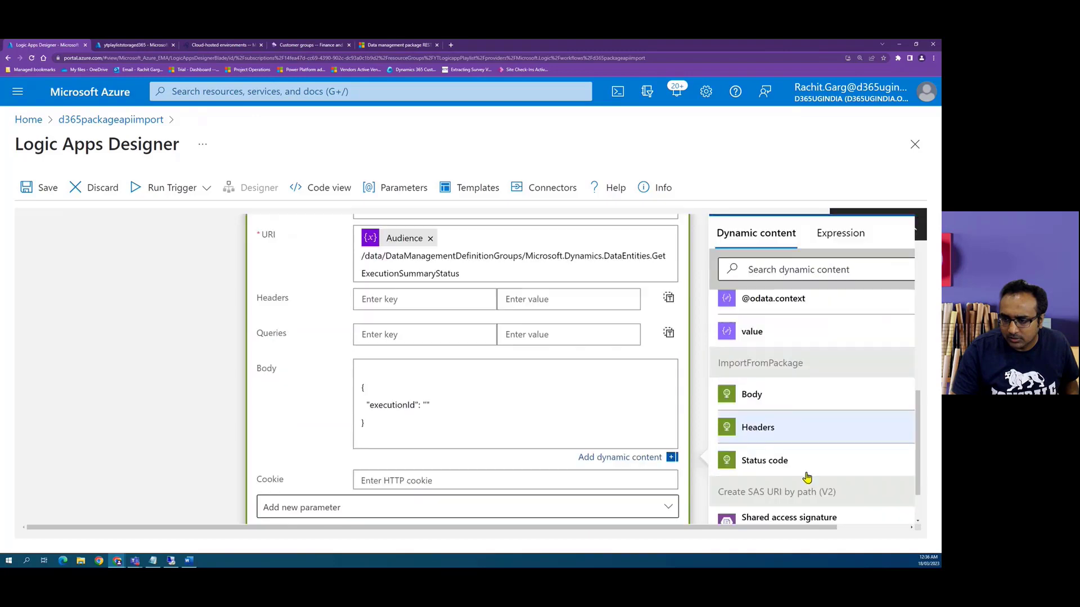
{"action": "scroll", "coordinate": [807, 477], "scroll_direction": "down", "scroll_amount": 2}
{"action": "scroll", "coordinate": [803, 472], "scroll_direction": "up", "scroll_amount": 6}
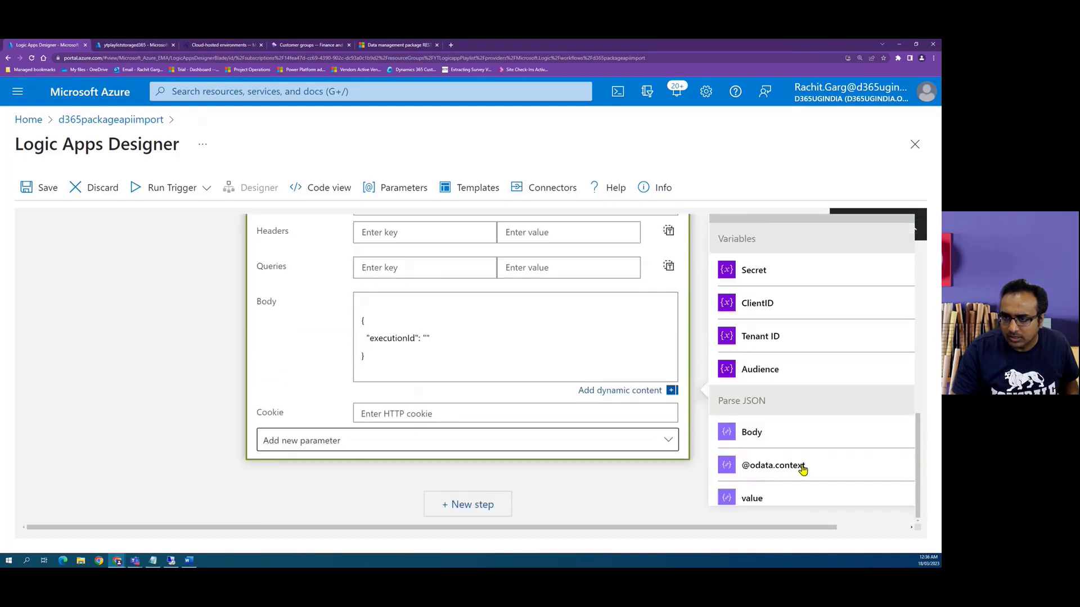
{"action": "scroll", "coordinate": [793, 436], "scroll_direction": "up", "scroll_amount": 5}
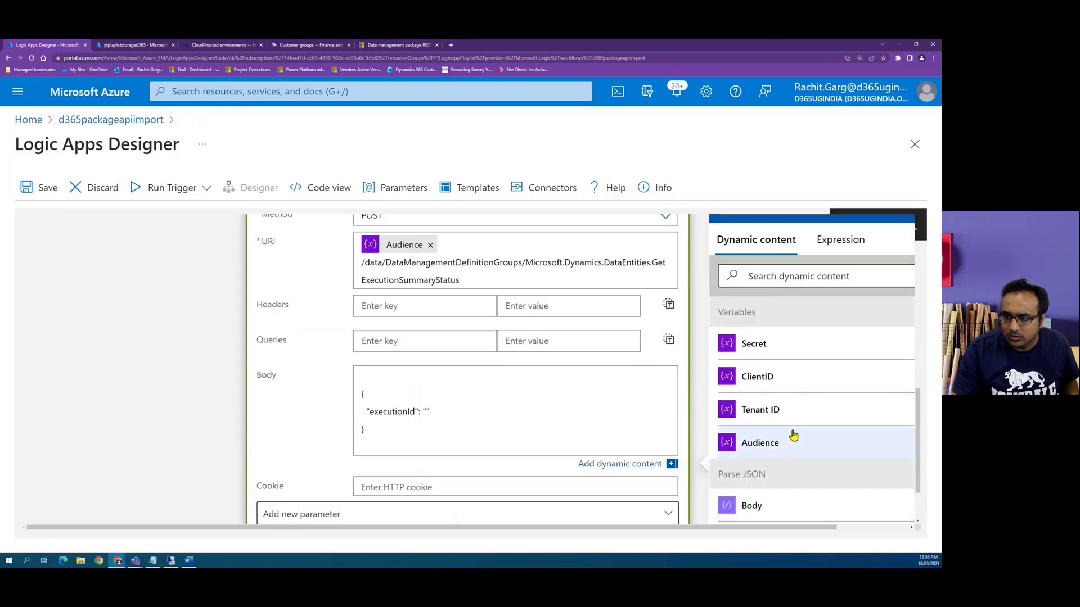
{"action": "scroll", "coordinate": [414, 357], "scroll_direction": "up", "scroll_amount": 5}
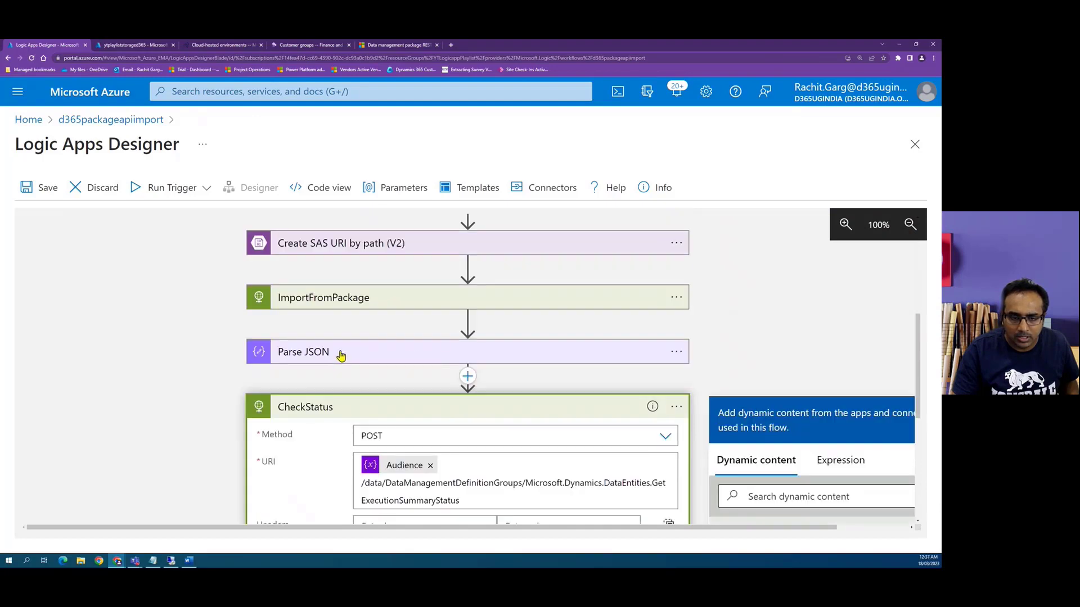
{"action": "left_click", "coordinate": [458, 352]}
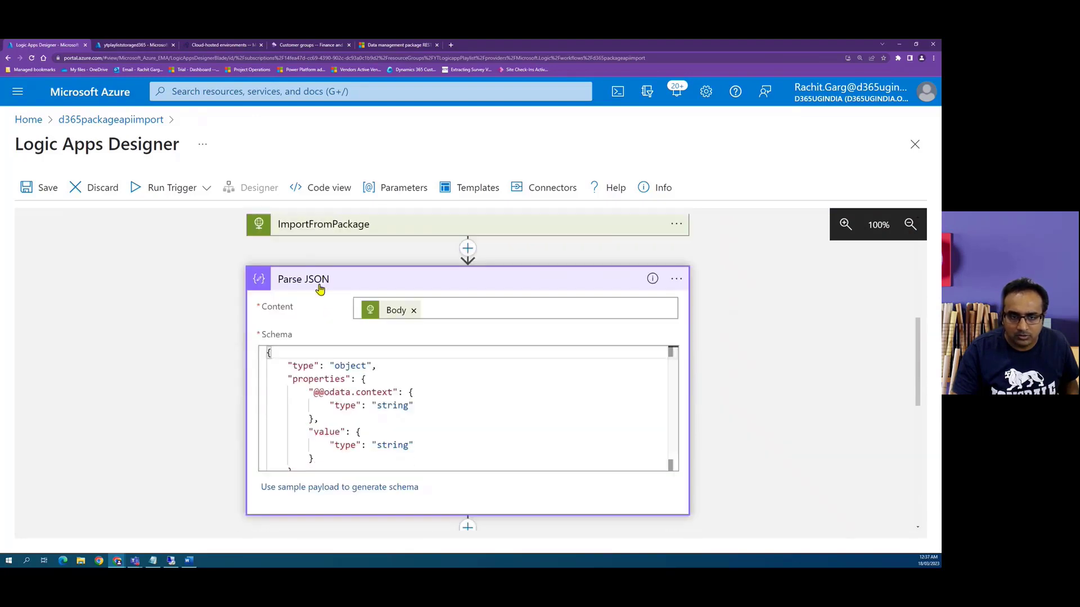
{"action": "scroll", "coordinate": [506, 352], "scroll_direction": "down", "scroll_amount": 6}
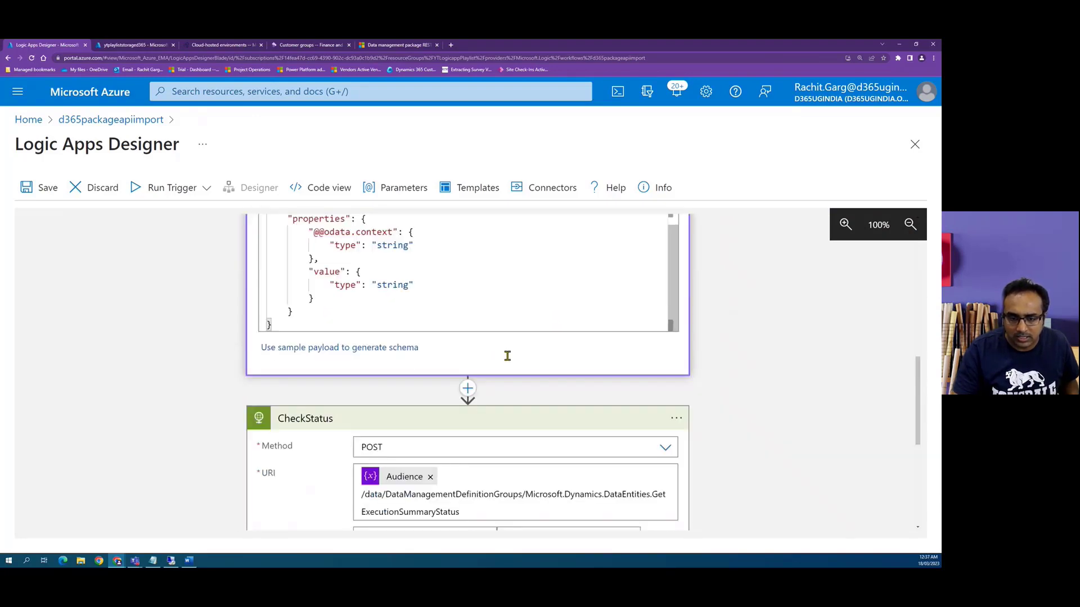
{"action": "scroll", "coordinate": [481, 406], "scroll_direction": "down", "scroll_amount": 3}
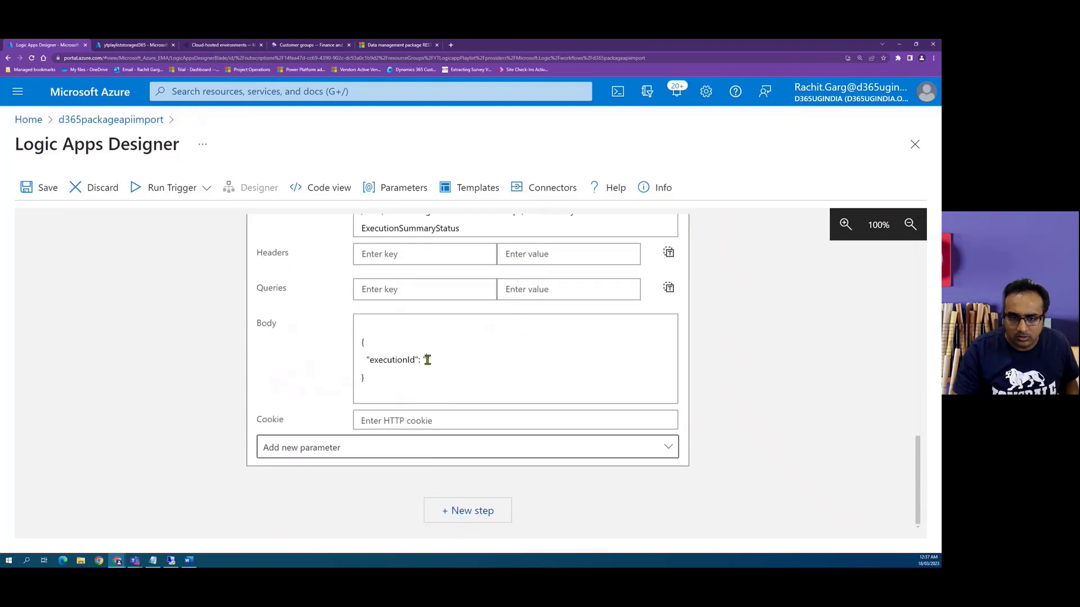
Insert the Parse JSON value output between the executionId quotes in the CheckStatus body.
{"action": "left_click", "coordinate": [427, 360]}
{"action": "scroll", "coordinate": [782, 410], "scroll_direction": "down", "scroll_amount": 3}
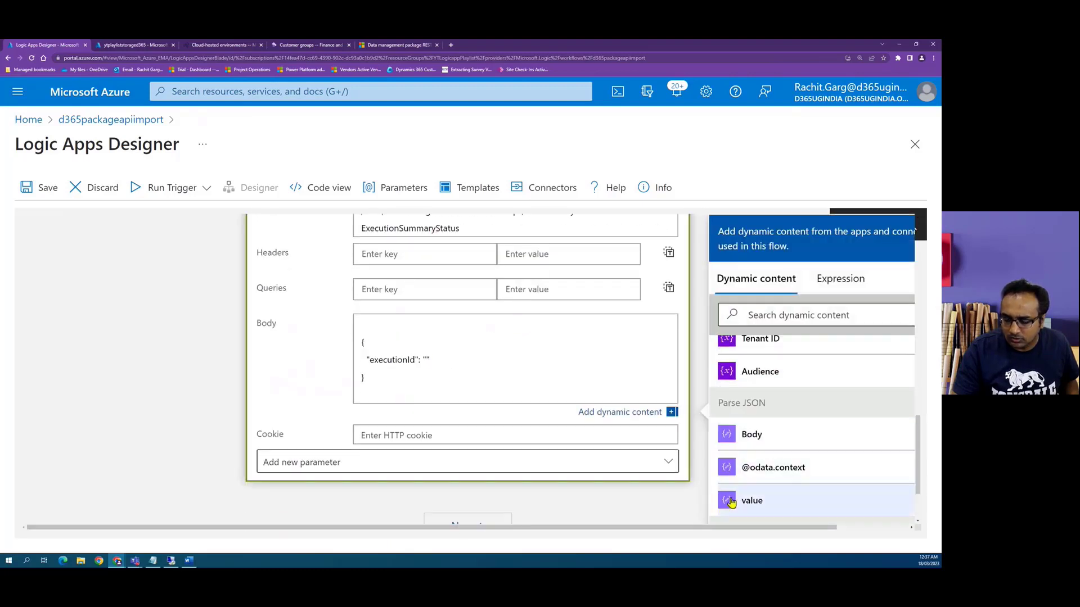
{"action": "left_click", "coordinate": [730, 502]}
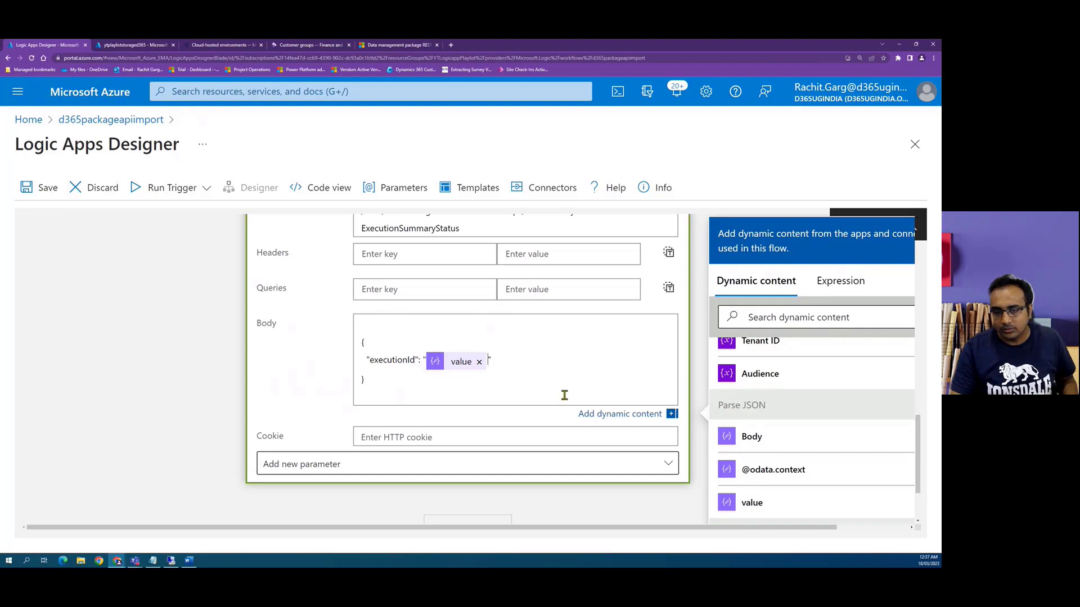
{"action": "left_click", "coordinate": [550, 376]}
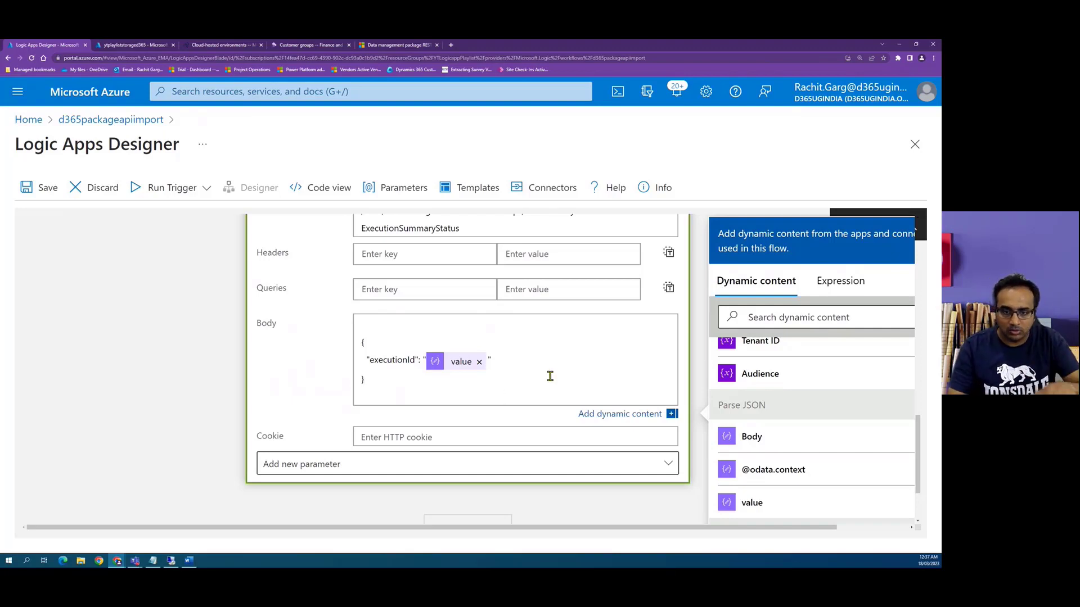
{"action": "left_click", "coordinate": [199, 343]}
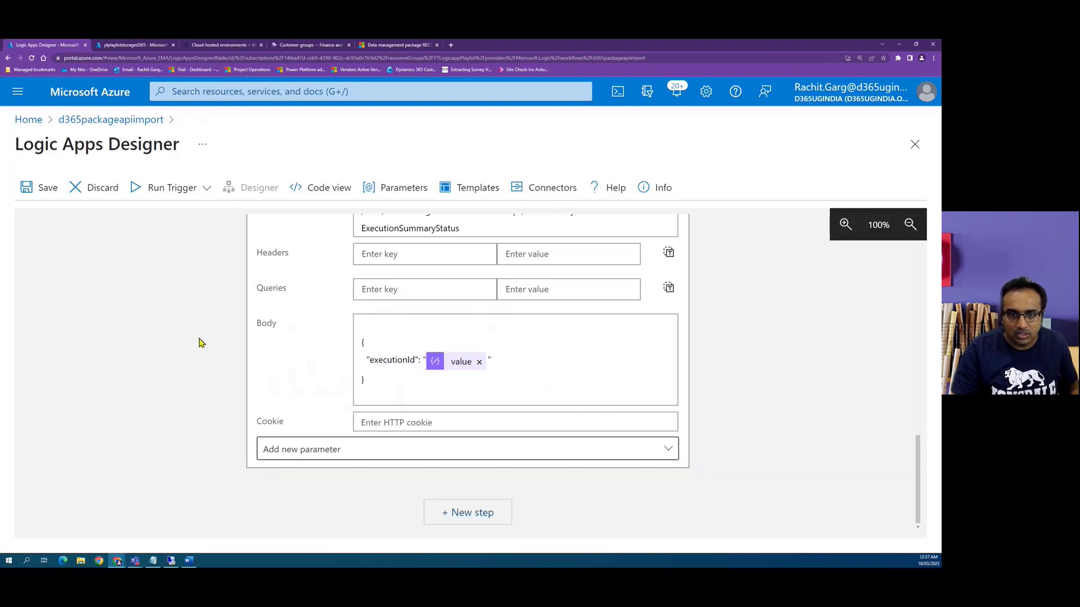
Add a Schedule Delay action between Parse JSON and CheckStatus.
{"action": "scroll", "coordinate": [199, 343], "scroll_direction": "up", "scroll_amount": 3}
{"action": "scroll", "coordinate": [190, 360], "scroll_direction": "up", "scroll_amount": 2}
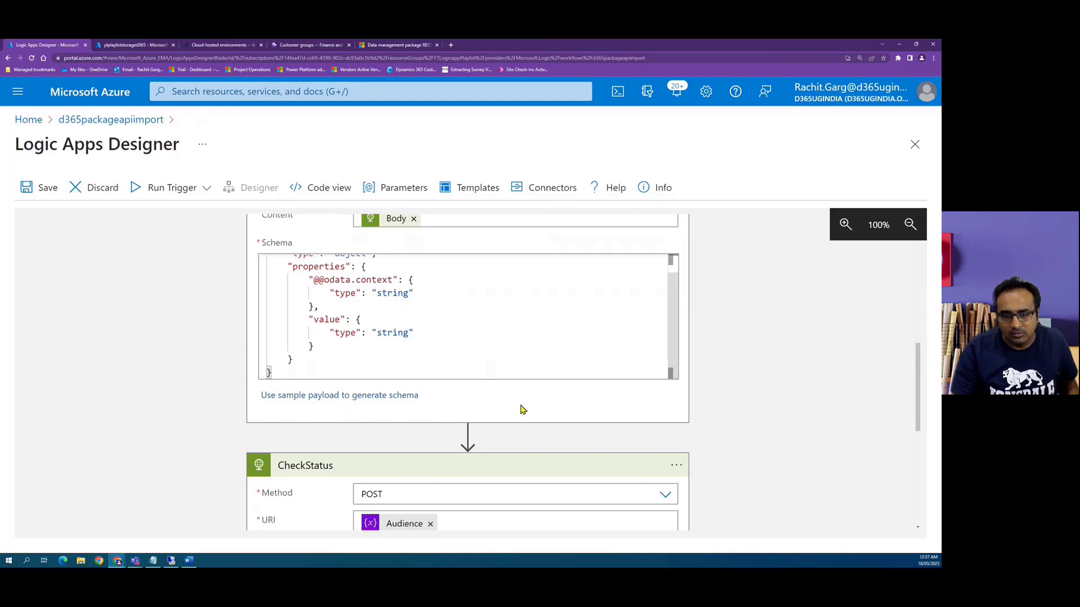
{"action": "scroll", "coordinate": [679, 395], "scroll_direction": "down", "scroll_amount": 1}
{"action": "scroll", "coordinate": [678, 395], "scroll_direction": "down", "scroll_amount": 2}
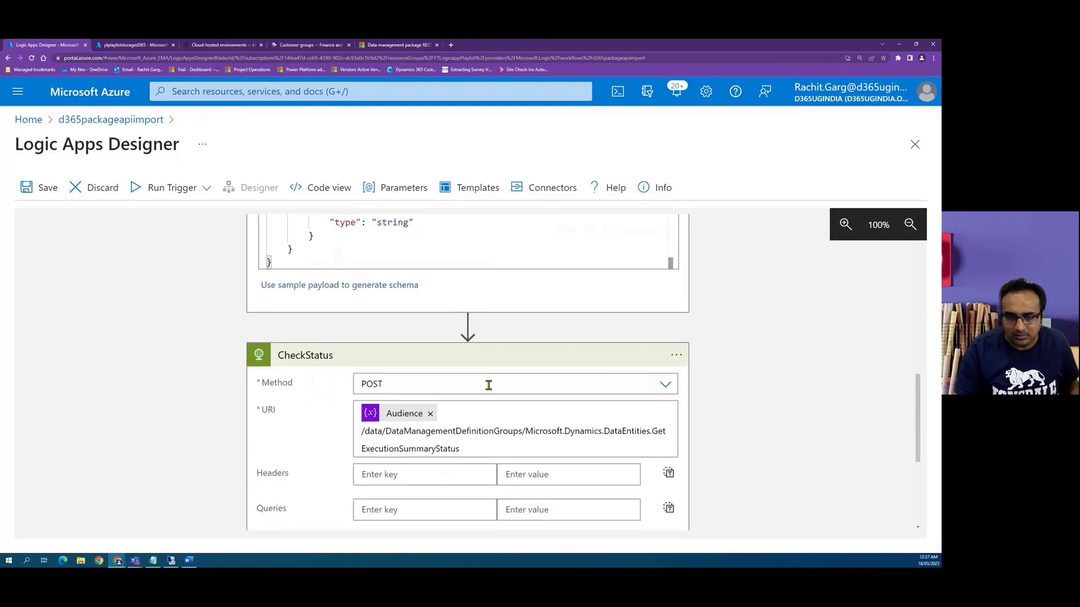
{"action": "left_click", "coordinate": [467, 325]}
{"action": "left_click", "coordinate": [471, 349]}
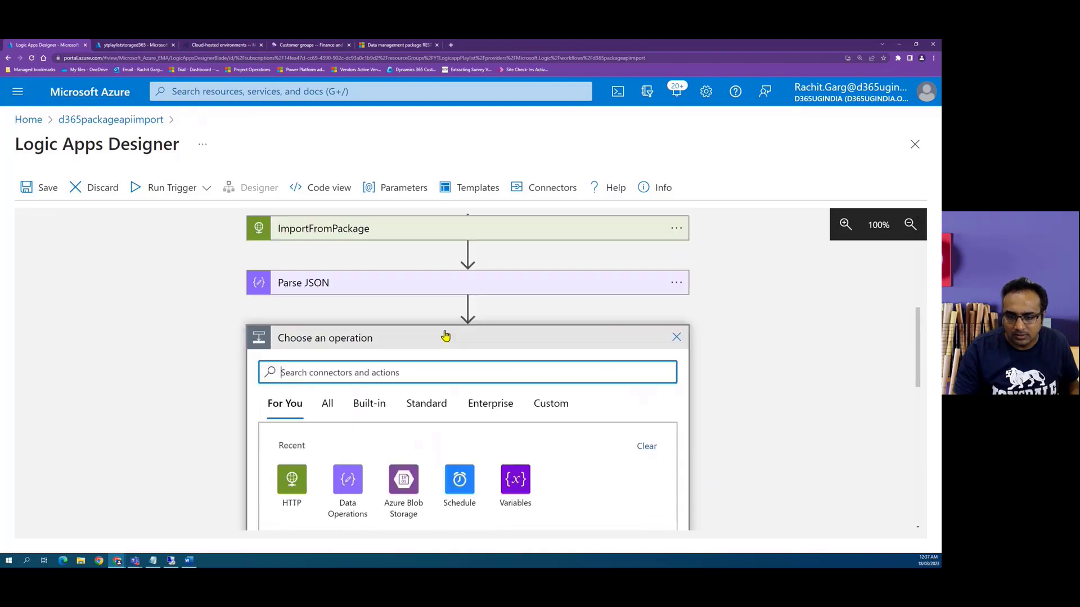
{"action": "left_click", "coordinate": [458, 406]}
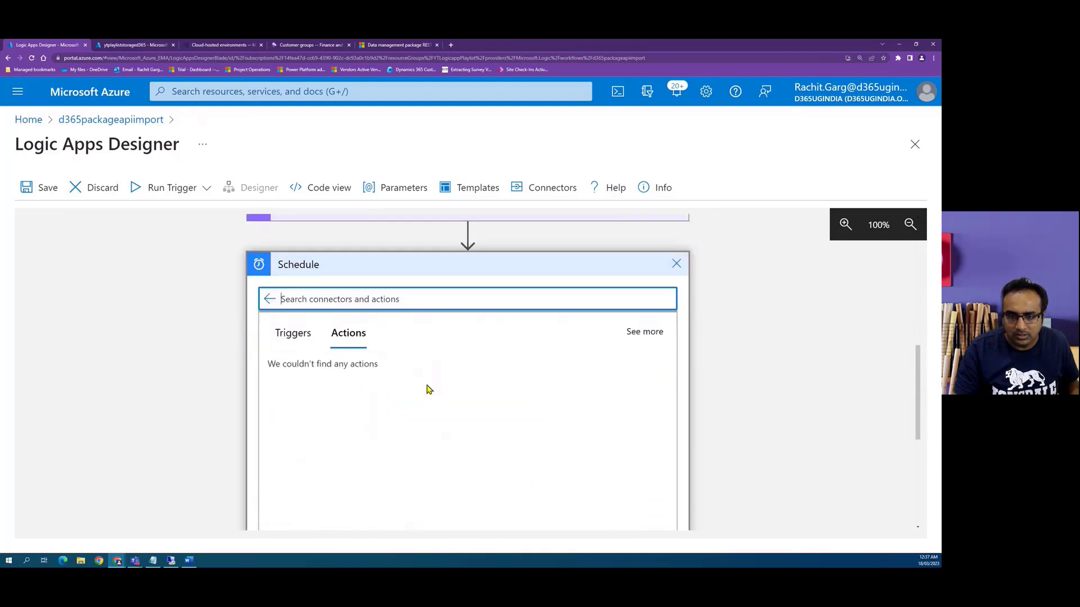
{"action": "left_click", "coordinate": [310, 373]}
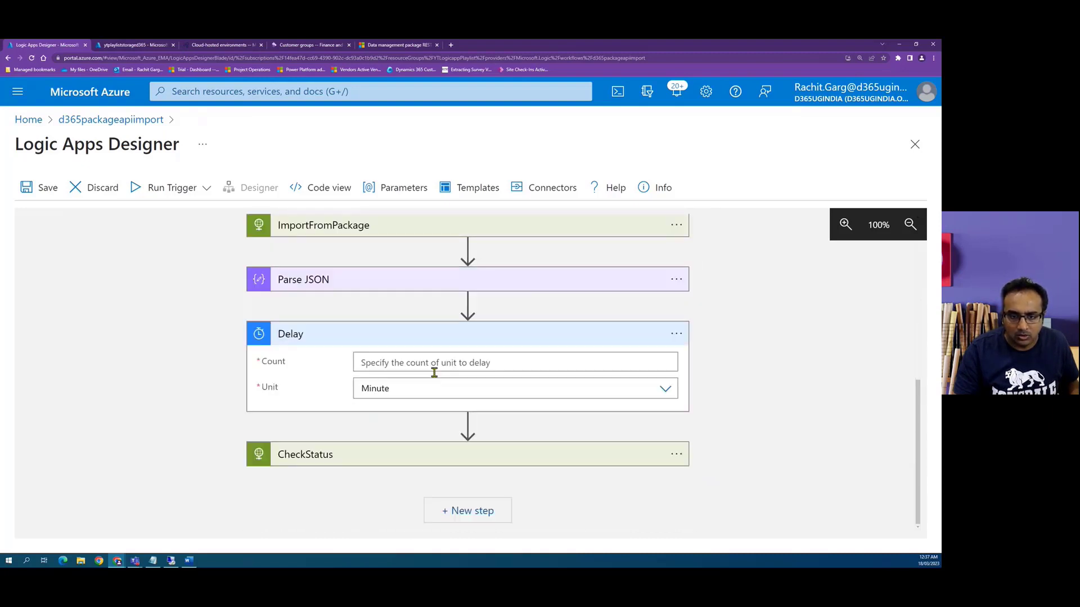
Set the Delay action's count to 30 and its unit to Second.
{"action": "type", "text": "30"}
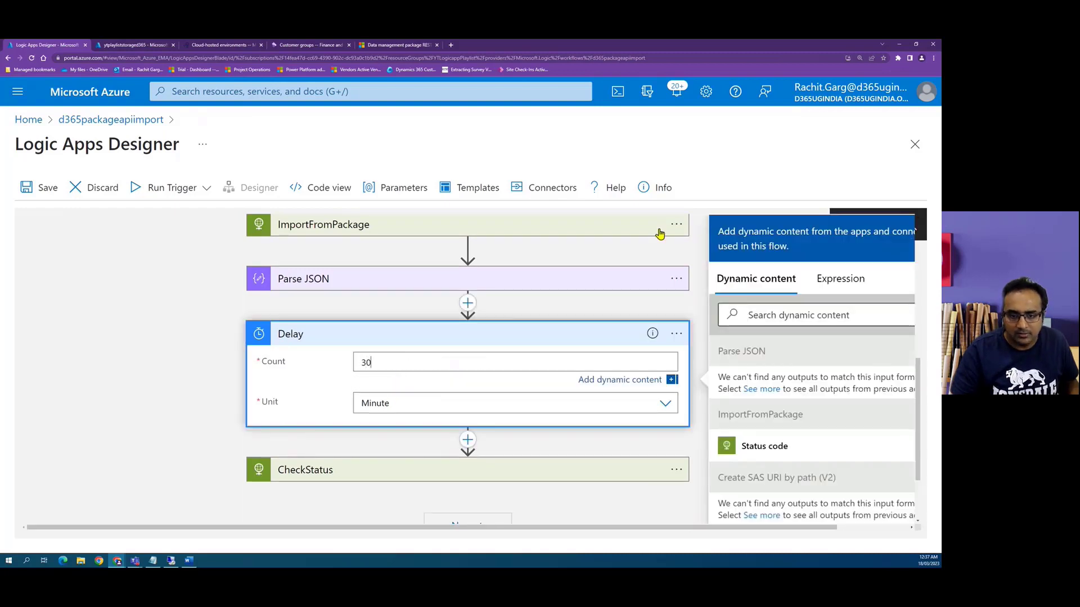
{"action": "left_click", "coordinate": [584, 403]}
{"action": "left_click", "coordinate": [457, 400]}
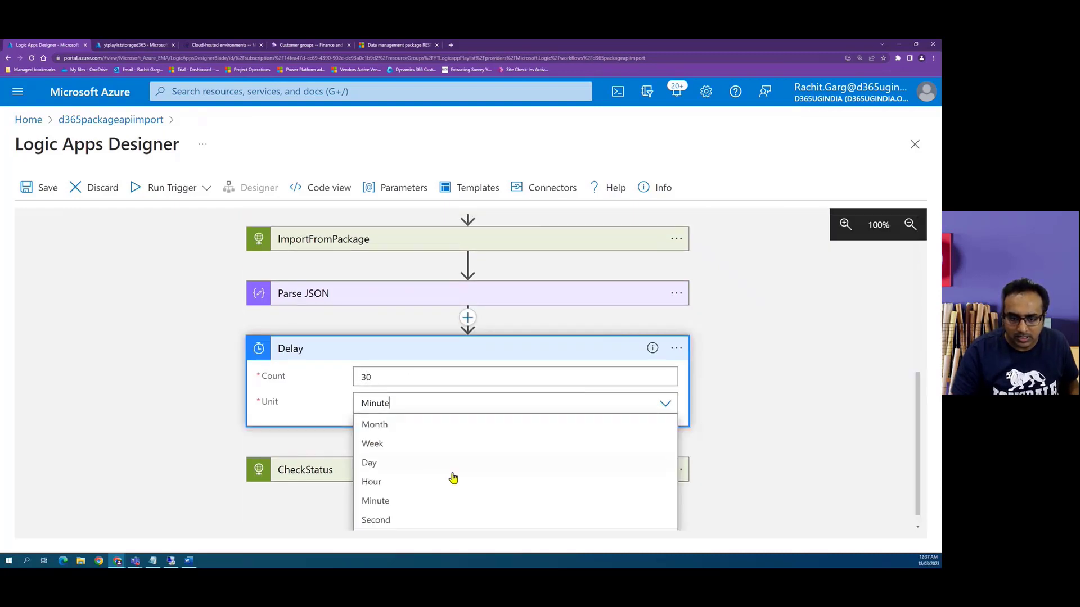
{"action": "left_click", "coordinate": [389, 519]}
{"action": "left_click", "coordinate": [763, 373]}
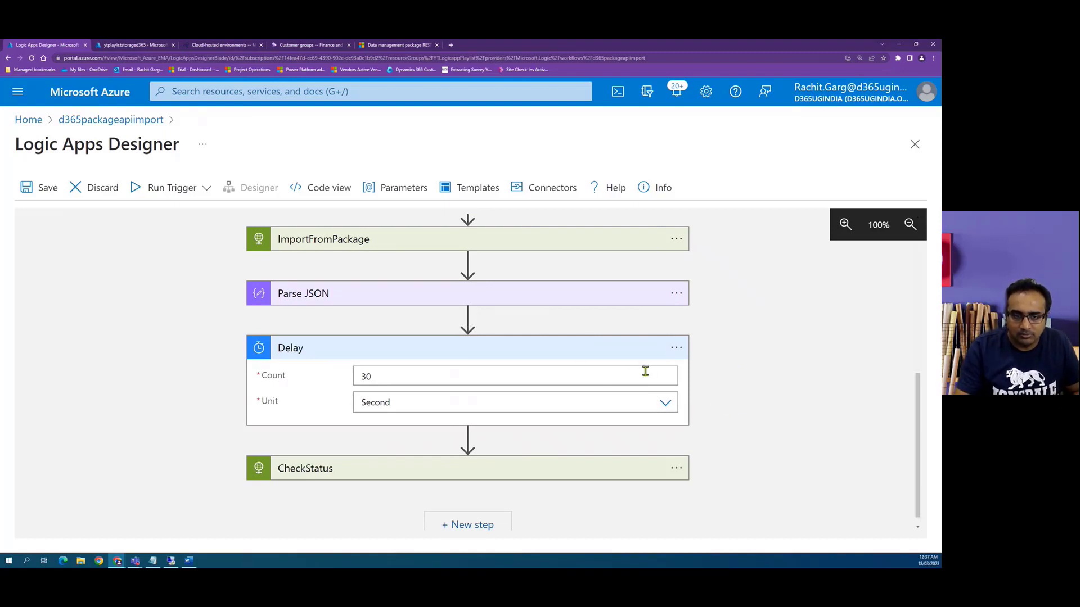
Review the settings of the ImportFromPackage, Parse JSON, Delay and CheckStatus actions in sequence.
{"action": "scroll", "coordinate": [741, 382], "scroll_direction": "up", "scroll_amount": 2}
{"action": "scroll", "coordinate": [474, 457], "scroll_direction": "down", "scroll_amount": 2}
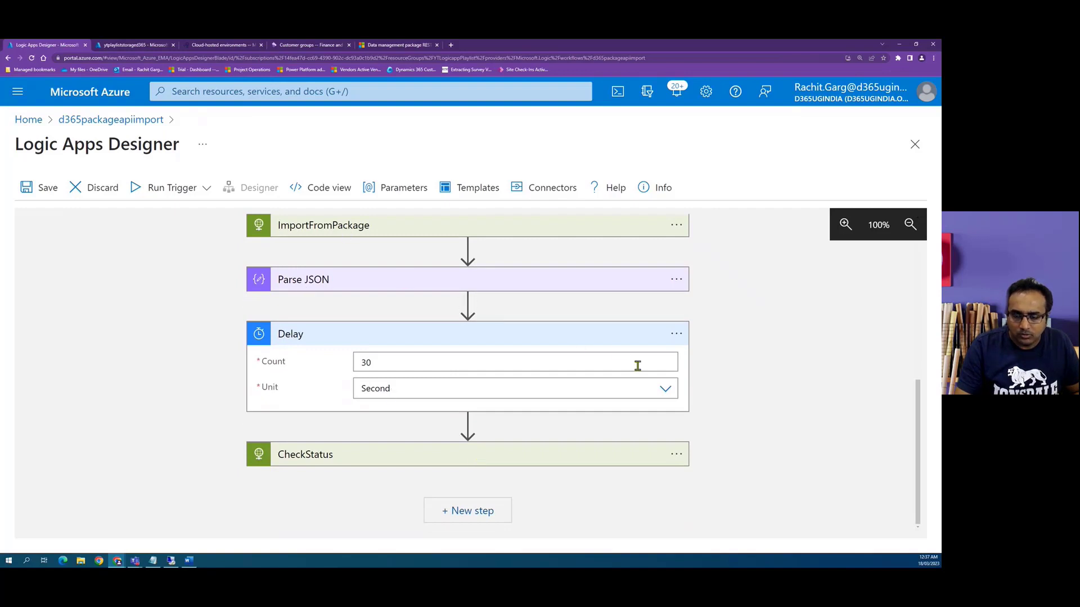
{"action": "left_click", "coordinate": [391, 231]}
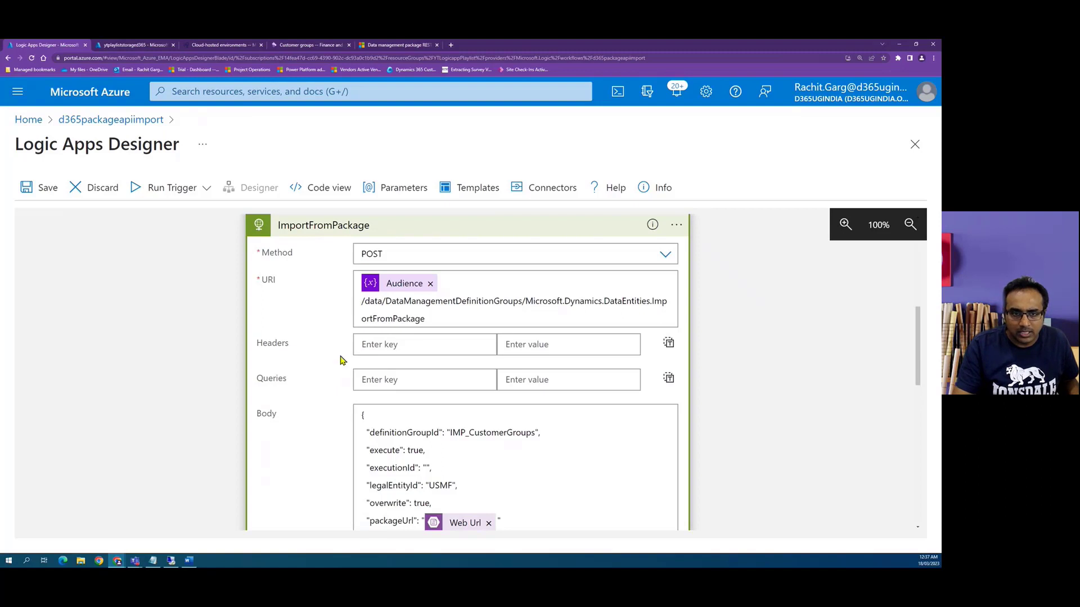
{"action": "scroll", "coordinate": [369, 408], "scroll_direction": "down", "scroll_amount": 12}
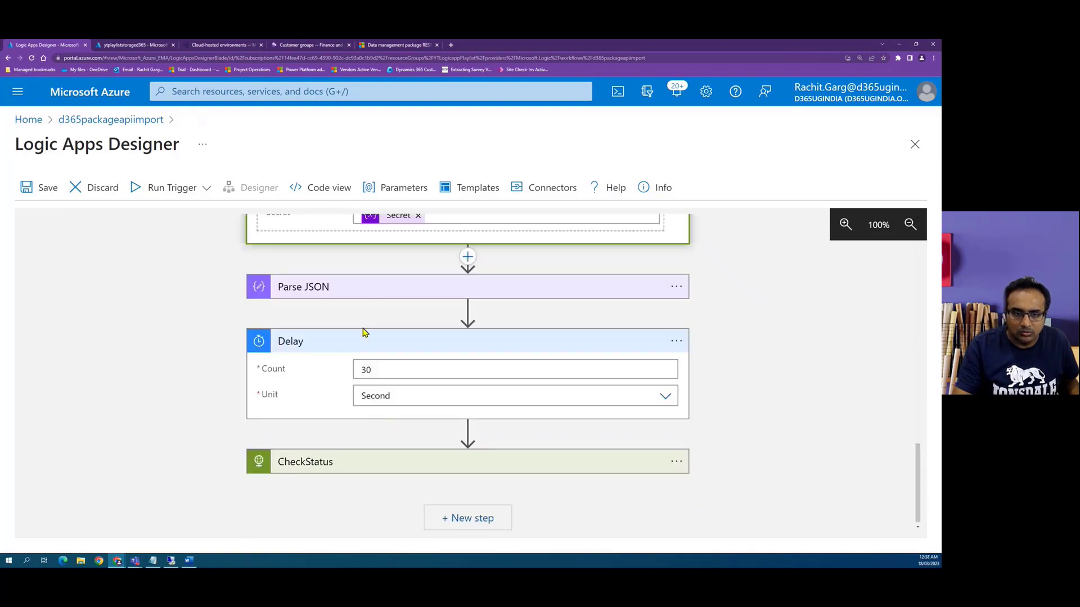
{"action": "left_click", "coordinate": [375, 292]}
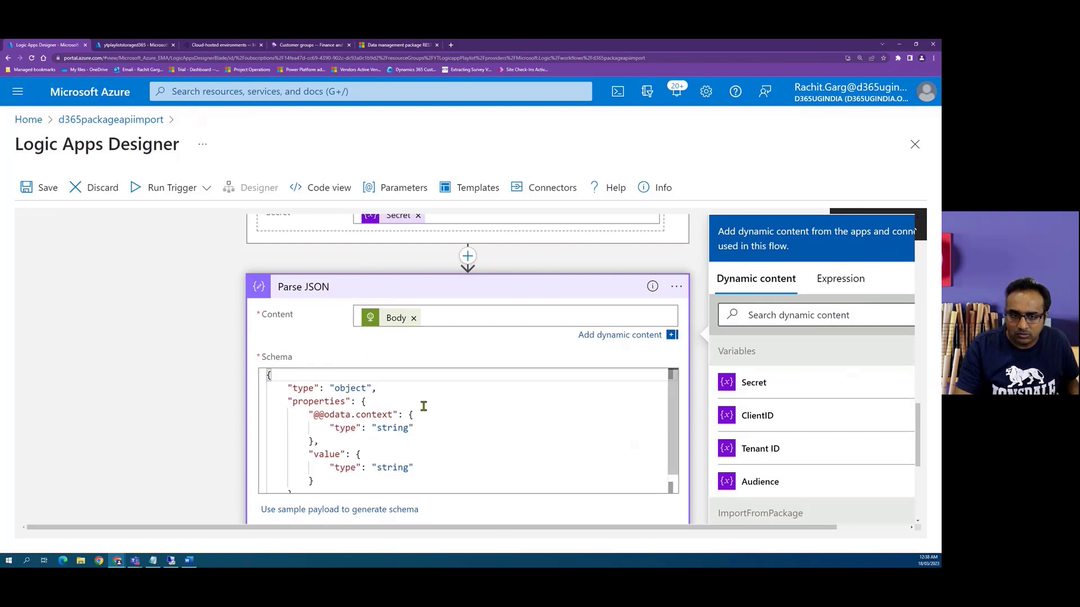
{"action": "scroll", "coordinate": [423, 407], "scroll_direction": "down", "scroll_amount": 2}
{"action": "scroll", "coordinate": [423, 407], "scroll_direction": "down", "scroll_amount": 4}
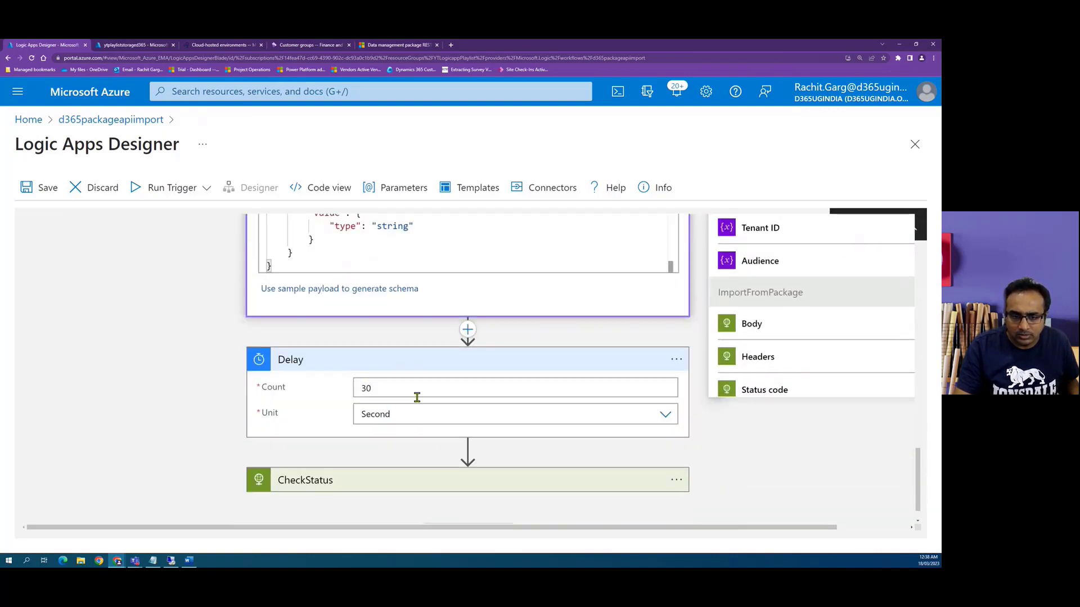
{"action": "scroll", "coordinate": [417, 397], "scroll_direction": "down", "scroll_amount": 1}
{"action": "left_click", "coordinate": [396, 447]}
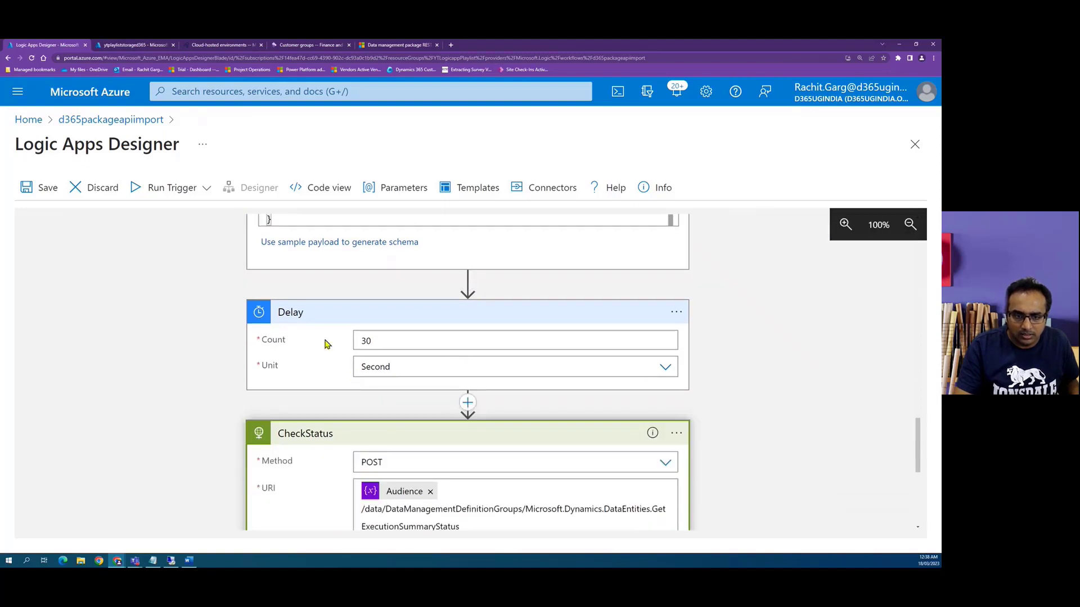
{"action": "scroll", "coordinate": [365, 394], "scroll_direction": "down", "scroll_amount": 1}
{"action": "scroll", "coordinate": [353, 367], "scroll_direction": "down", "scroll_amount": 2}
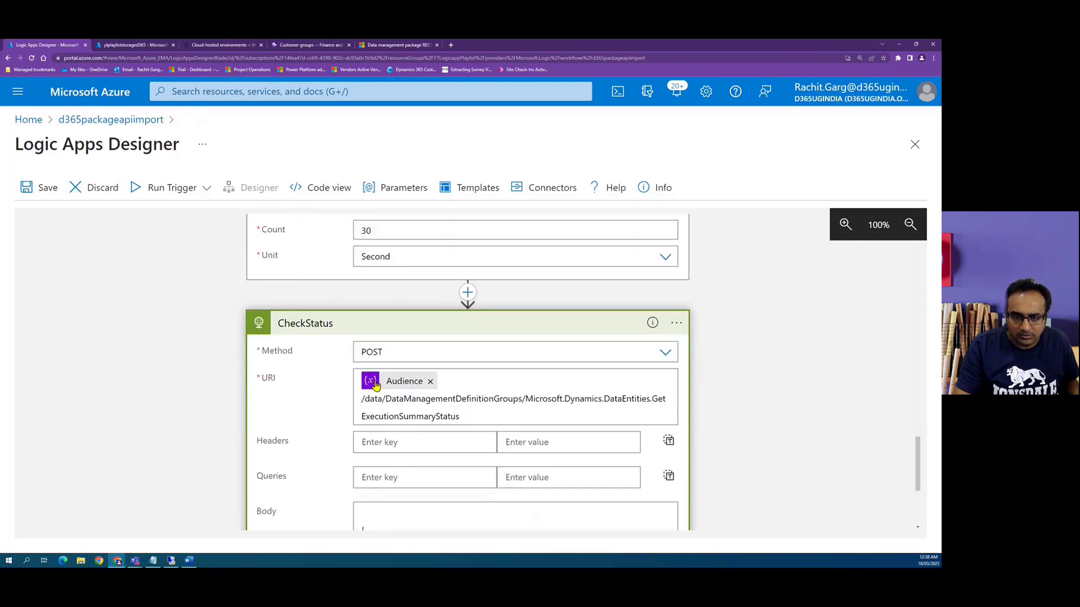
{"action": "scroll", "coordinate": [377, 388], "scroll_direction": "down", "scroll_amount": 4}
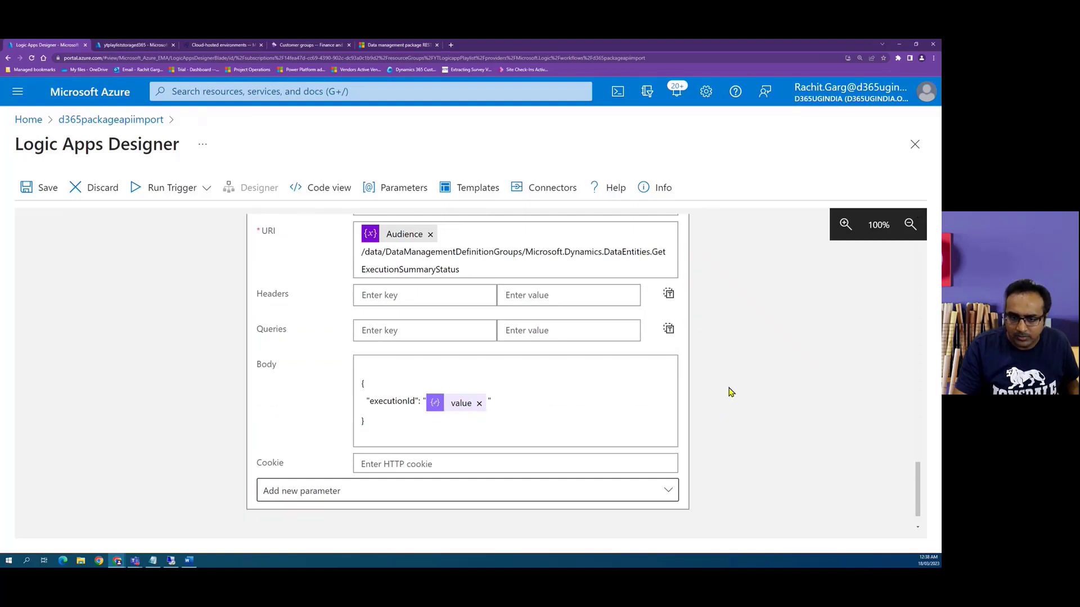
{"action": "scroll", "coordinate": [728, 391], "scroll_direction": "down", "scroll_amount": 1}
Save the logic app with the new Delay and CheckStatus actions.
{"action": "scroll", "coordinate": [743, 415], "scroll_direction": "up", "scroll_amount": 10}
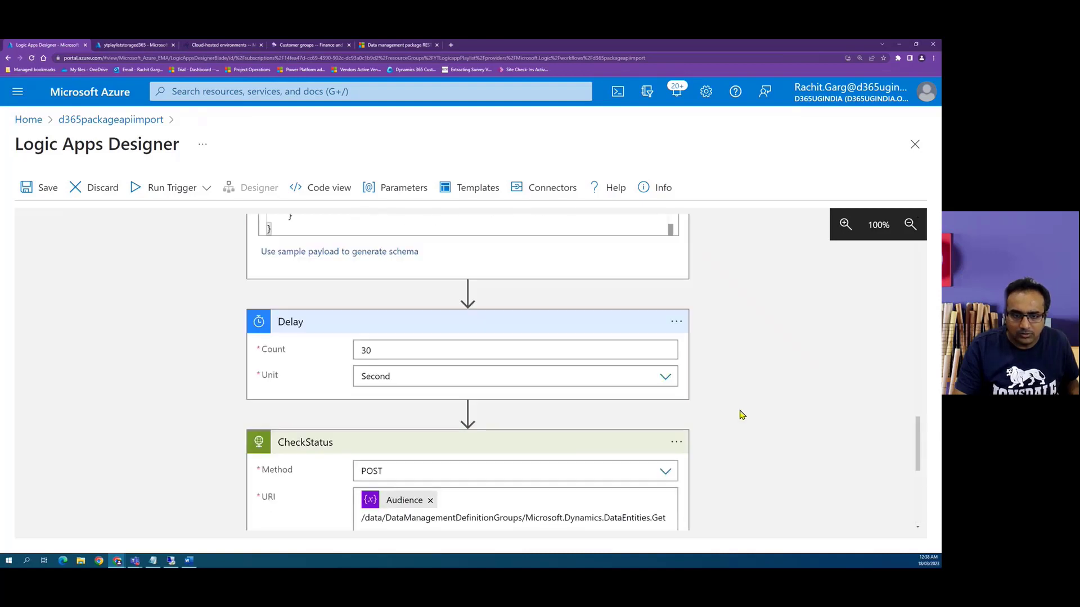
{"action": "left_click", "coordinate": [26, 192]}
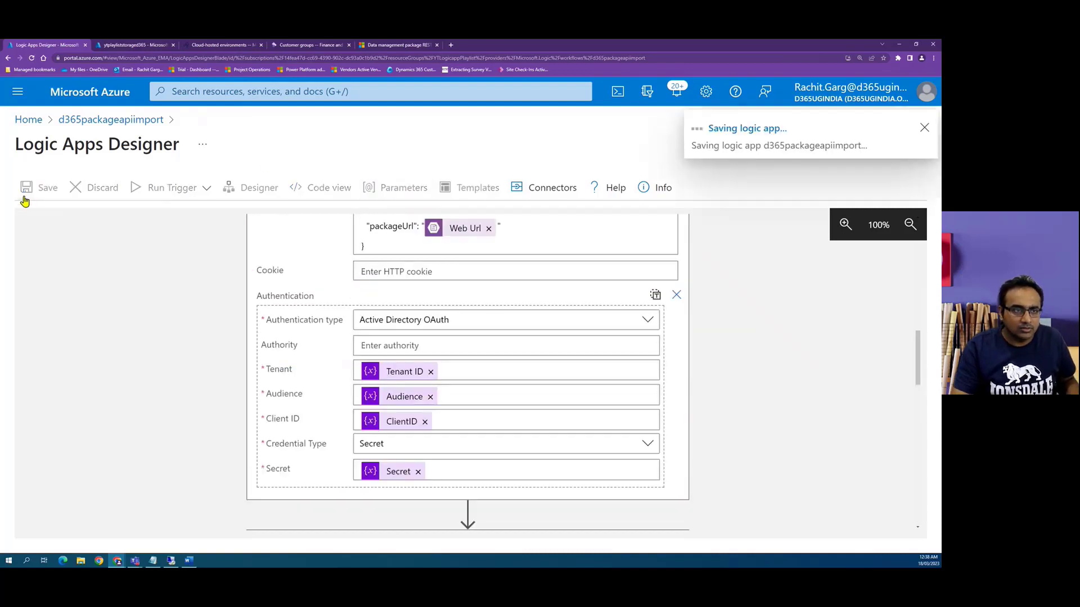
Run the logic app and inspect the Parse JSON action's inputs and output body in the run.
{"action": "left_click", "coordinate": [188, 194]}
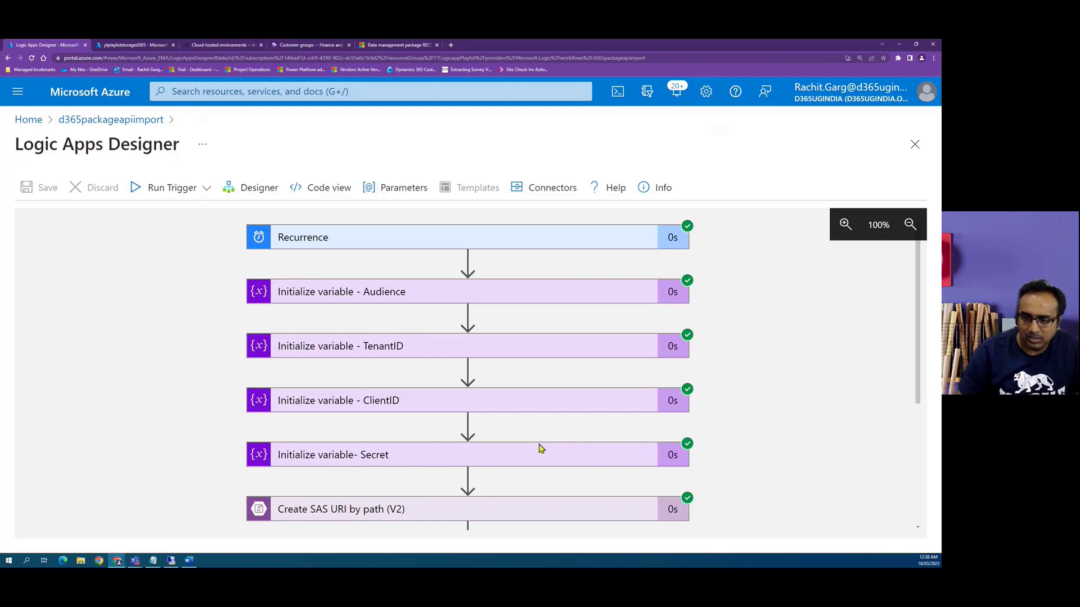
{"action": "scroll", "coordinate": [753, 362], "scroll_direction": "down", "scroll_amount": 4}
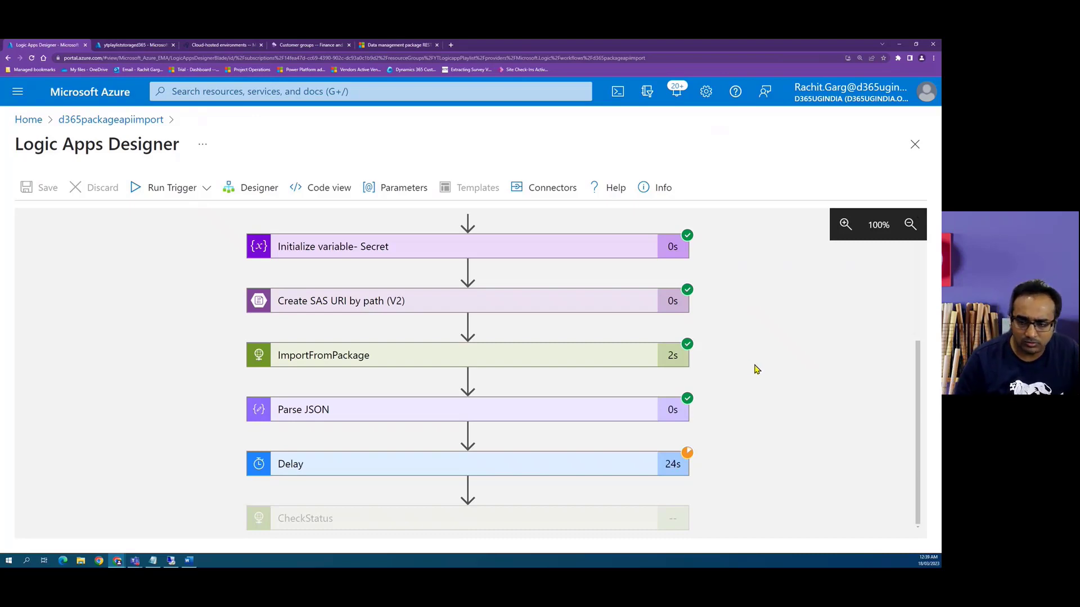
{"action": "left_click", "coordinate": [476, 412]}
{"action": "scroll", "coordinate": [534, 385], "scroll_direction": "down", "scroll_amount": 10}
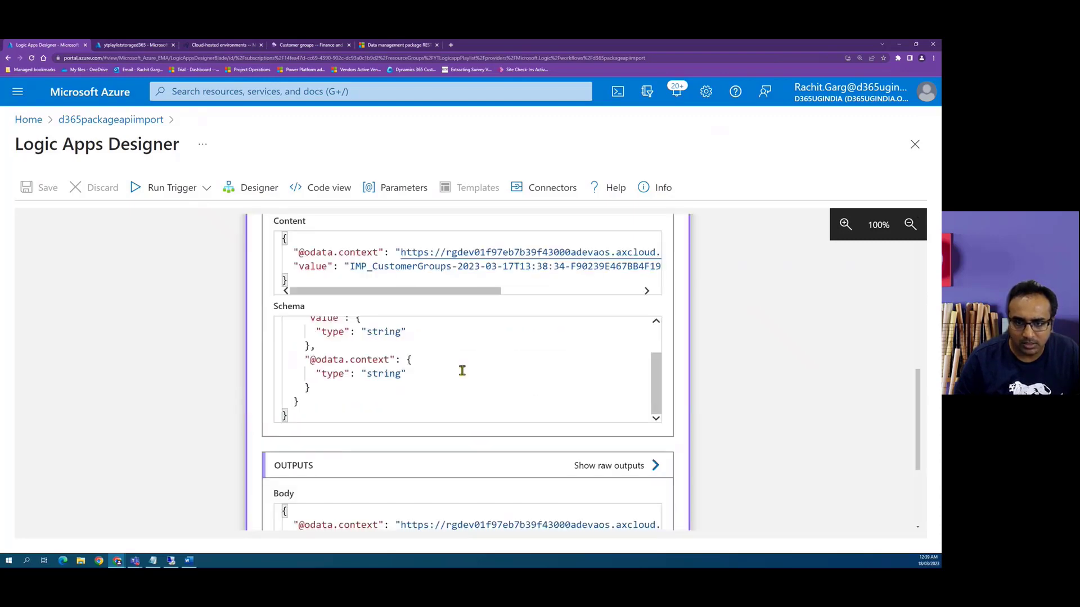
{"action": "scroll", "coordinate": [469, 373], "scroll_direction": "down", "scroll_amount": 2}
{"action": "scroll", "coordinate": [492, 458], "scroll_direction": "right", "scroll_amount": 3}
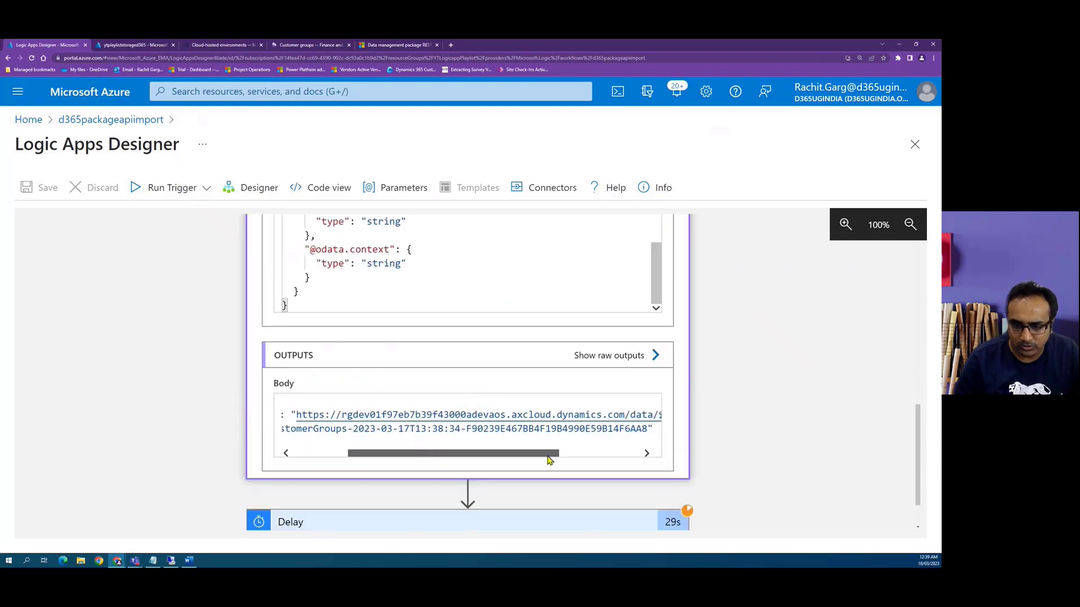
{"action": "left_click_drag", "start_coordinate": [412, 430], "coordinate": [594, 430]}
Switch to Finance and Operations, open the IMP_CustomerGroups project's job history, and compare the newest job ID with the Parse JSON output.
{"action": "left_click", "coordinate": [309, 45]}
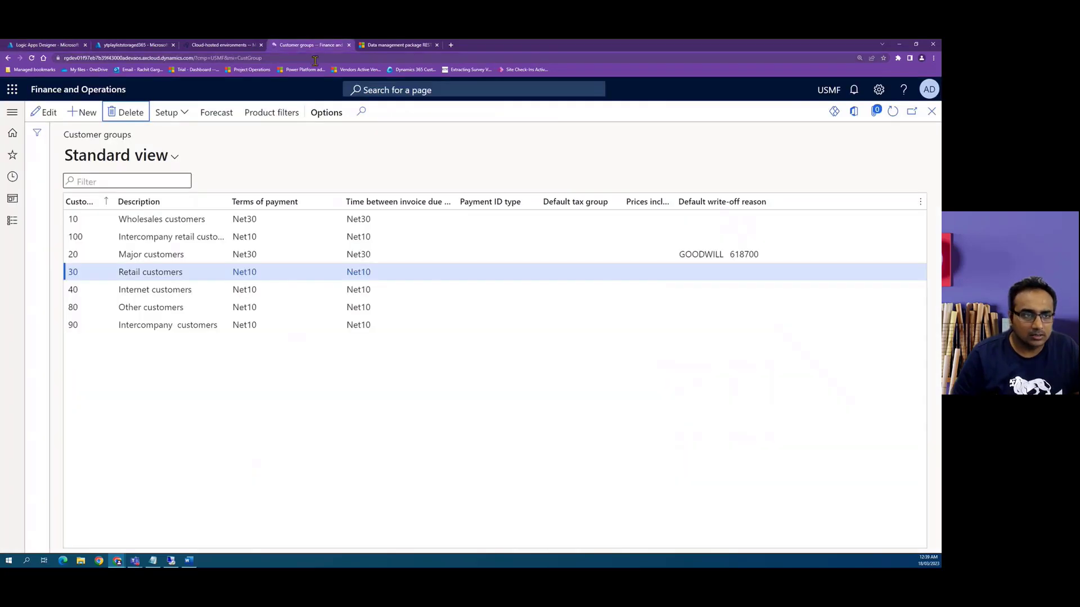
{"action": "left_click", "coordinate": [9, 186]}
{"action": "left_click", "coordinate": [54, 219]}
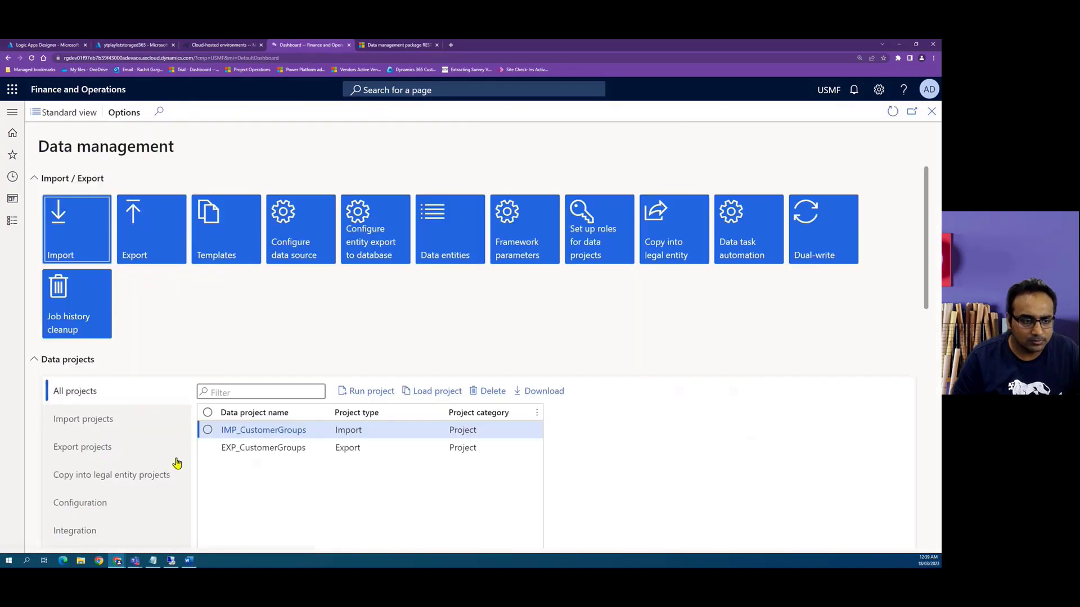
{"action": "left_click", "coordinate": [207, 430]}
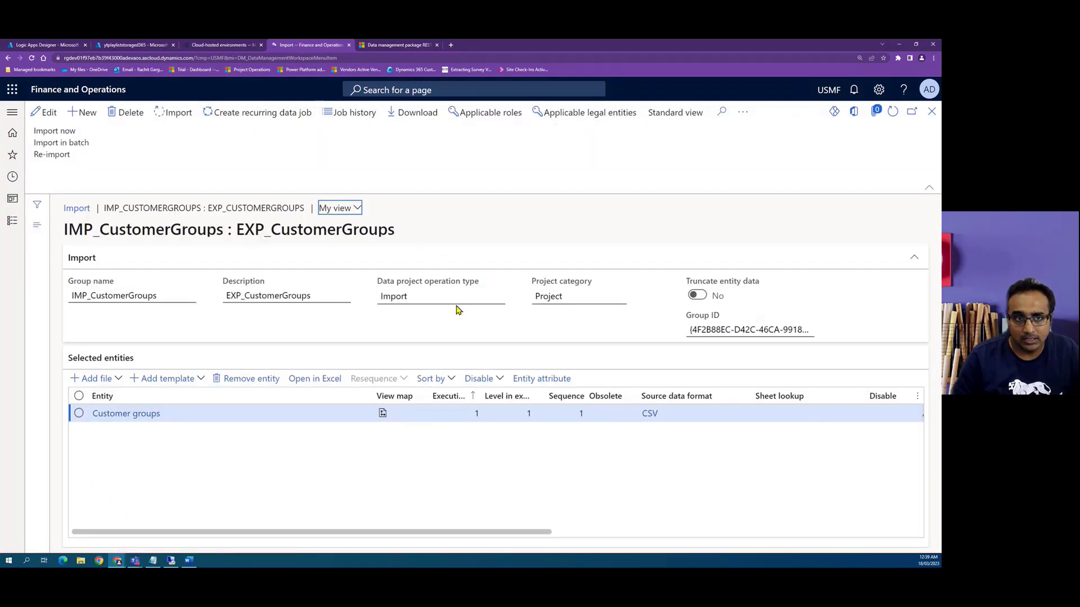
{"action": "left_click", "coordinate": [355, 114]}
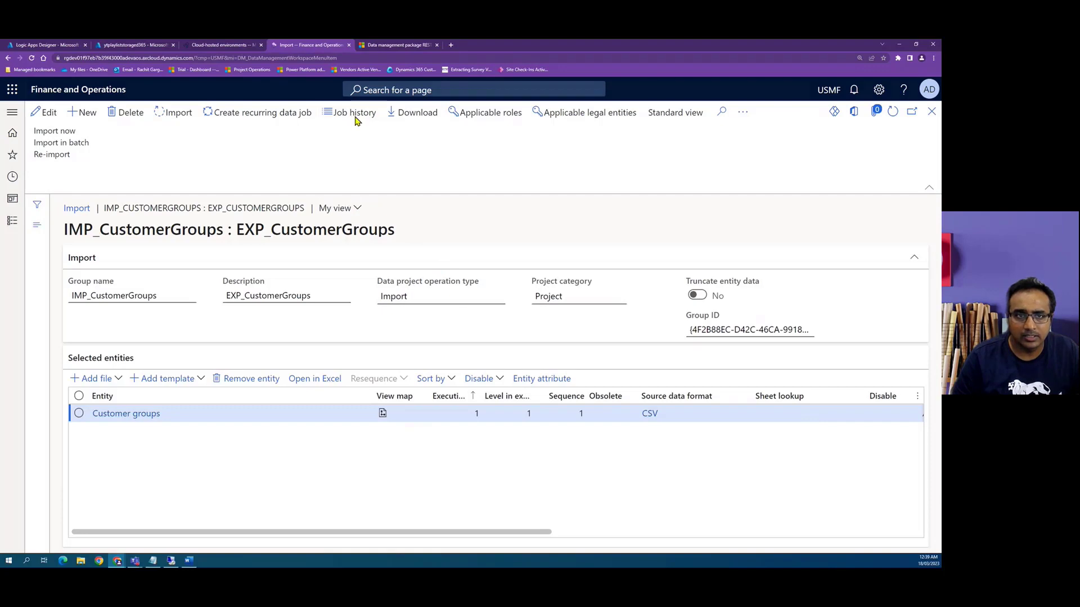
{"action": "left_click", "coordinate": [393, 220]}
{"action": "left_click_drag", "start_coordinate": [396, 220], "coordinate": [78, 219]}
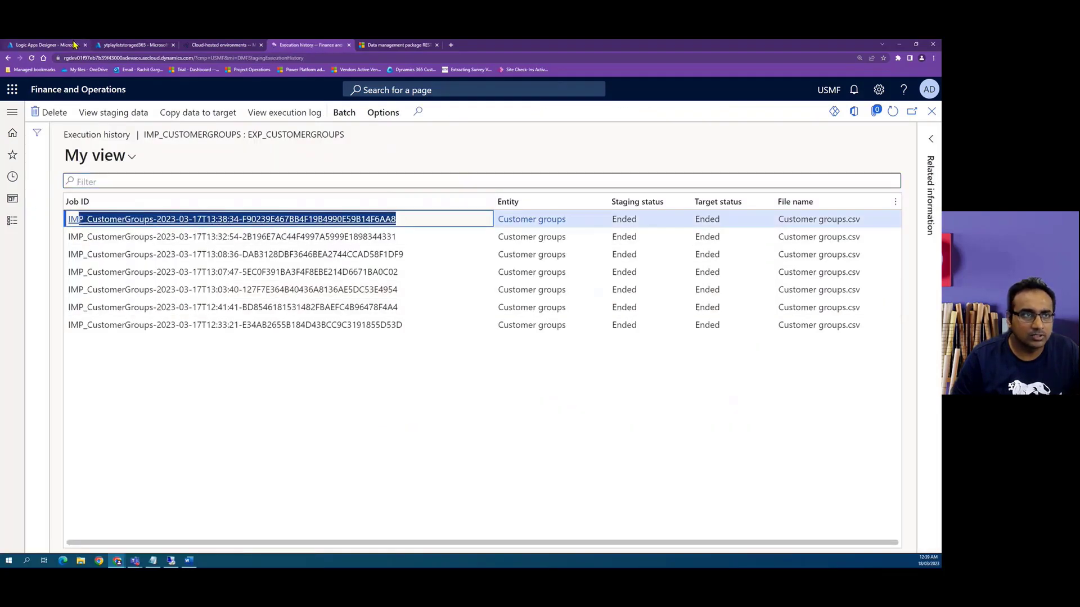
{"action": "left_click", "coordinate": [55, 45]}
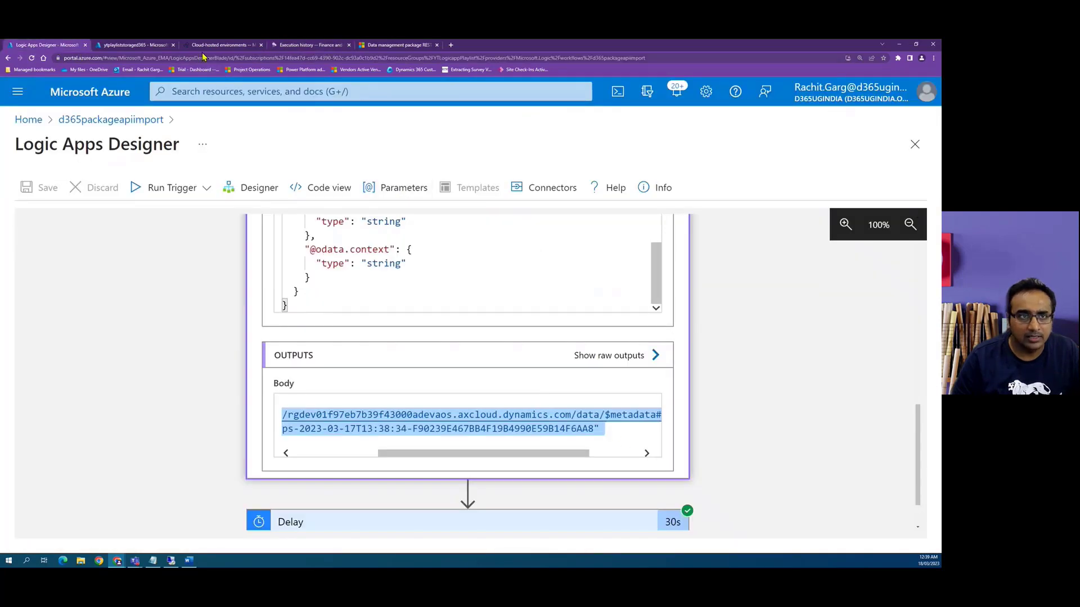
{"action": "left_click", "coordinate": [311, 45]}
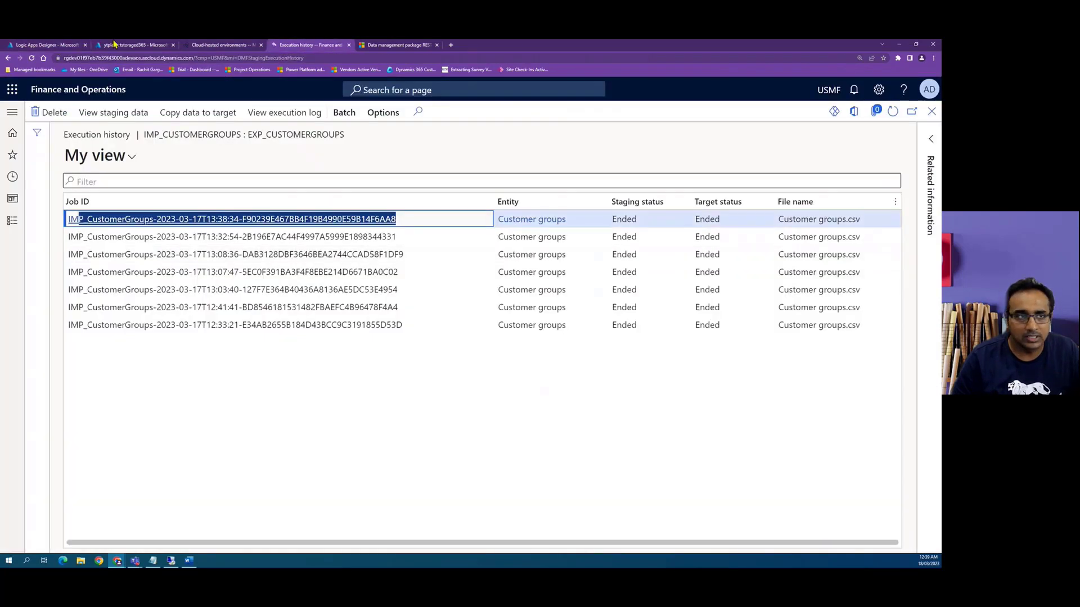
{"action": "left_click", "coordinate": [48, 45]}
Examine the CheckStatus action's inputs, status code and response body in the logic app run.
{"action": "scroll", "coordinate": [626, 482], "scroll_direction": "down", "scroll_amount": 1}
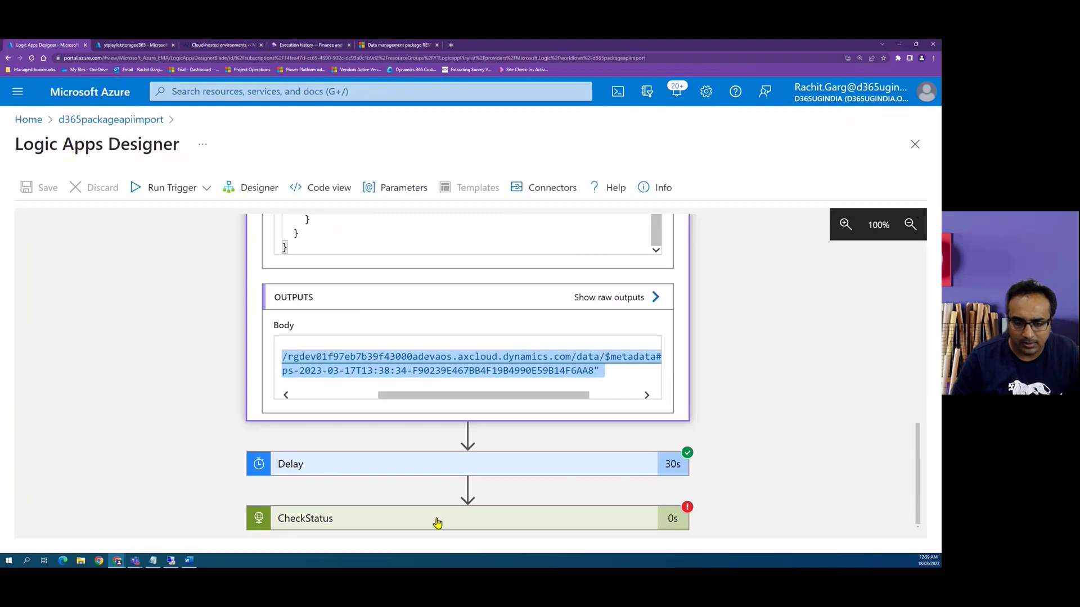
{"action": "left_click", "coordinate": [540, 520]}
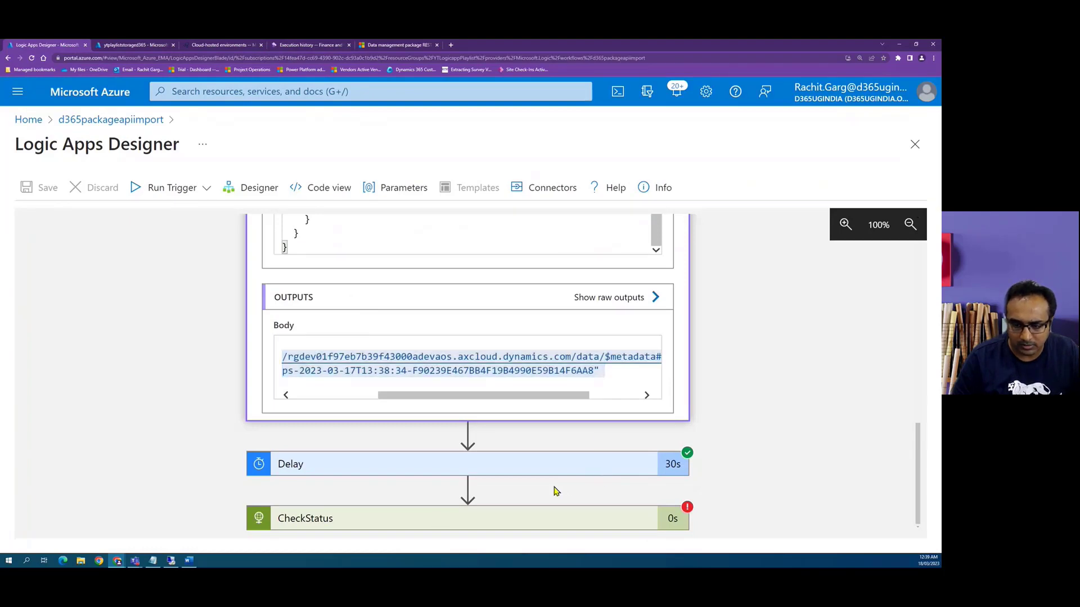
{"action": "scroll", "coordinate": [520, 439], "scroll_direction": "down", "scroll_amount": 4}
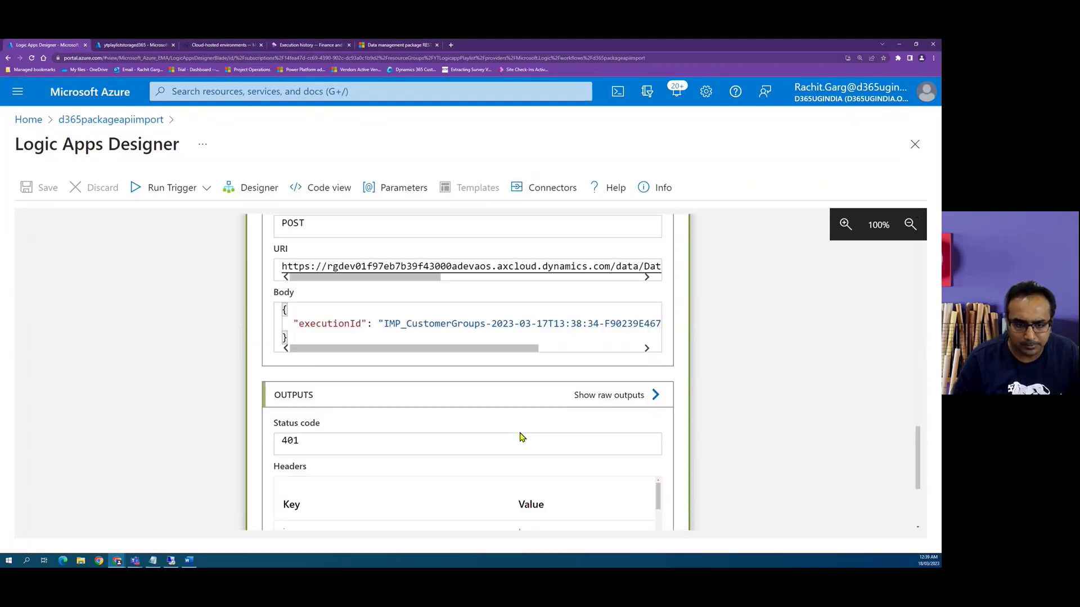
{"action": "scroll", "coordinate": [520, 438], "scroll_direction": "down", "scroll_amount": 3}
{"action": "scroll", "coordinate": [517, 452], "scroll_direction": "down", "scroll_amount": 1}
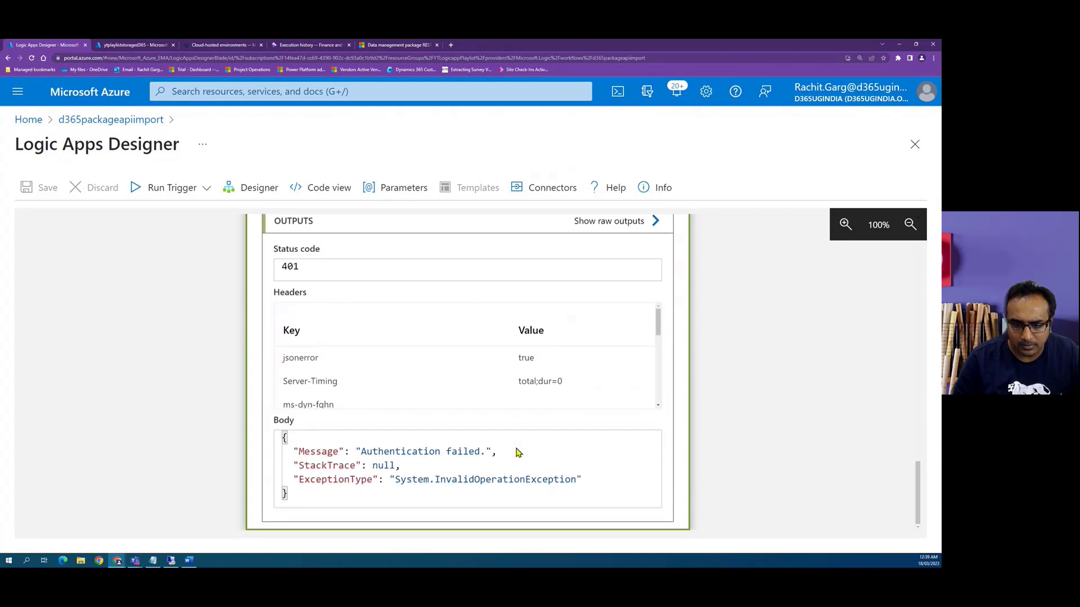
{"action": "scroll", "coordinate": [516, 450], "scroll_direction": "up", "scroll_amount": 8}
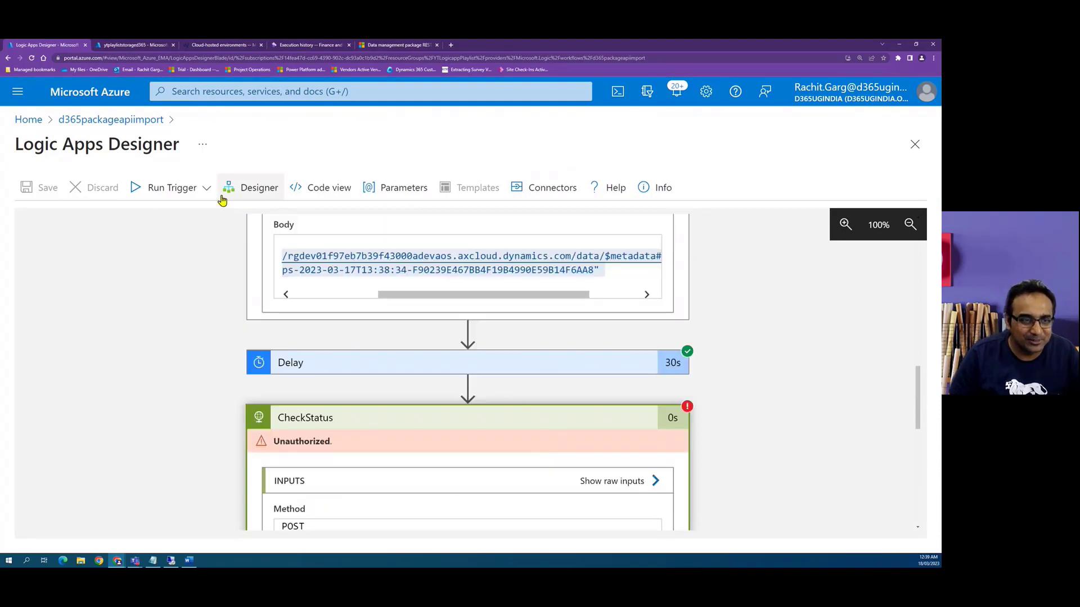
Return to editing the logic app and add the Authentication parameter to the CheckStatus action.
{"action": "left_click", "coordinate": [258, 191]}
{"action": "scroll", "coordinate": [482, 356], "scroll_direction": "down", "scroll_amount": 5}
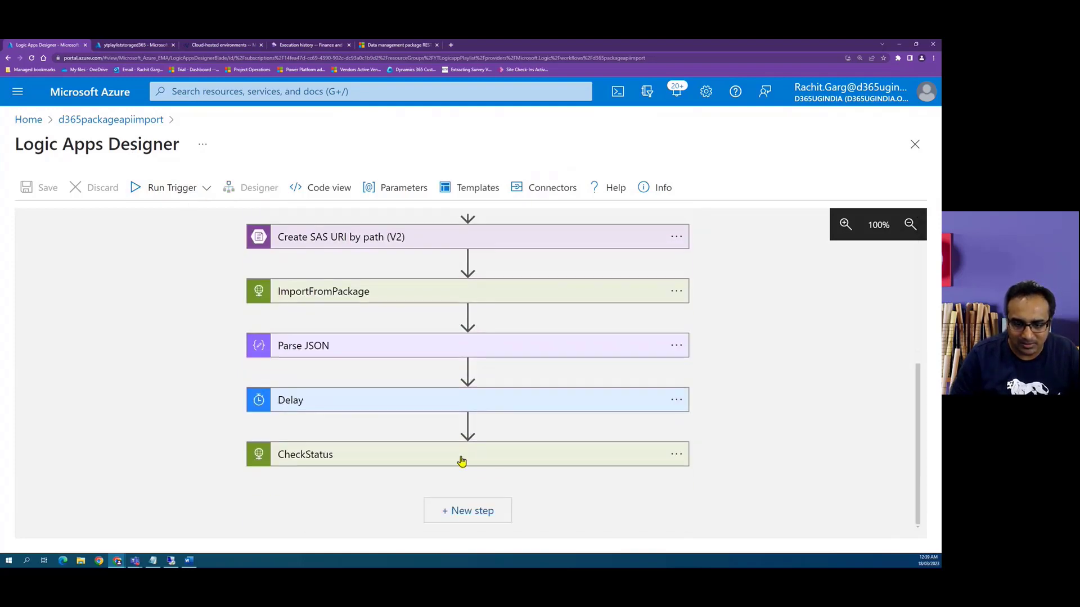
{"action": "left_click", "coordinate": [567, 460]}
{"action": "scroll", "coordinate": [561, 454], "scroll_direction": "down", "scroll_amount": 5}
{"action": "left_click", "coordinate": [353, 453]}
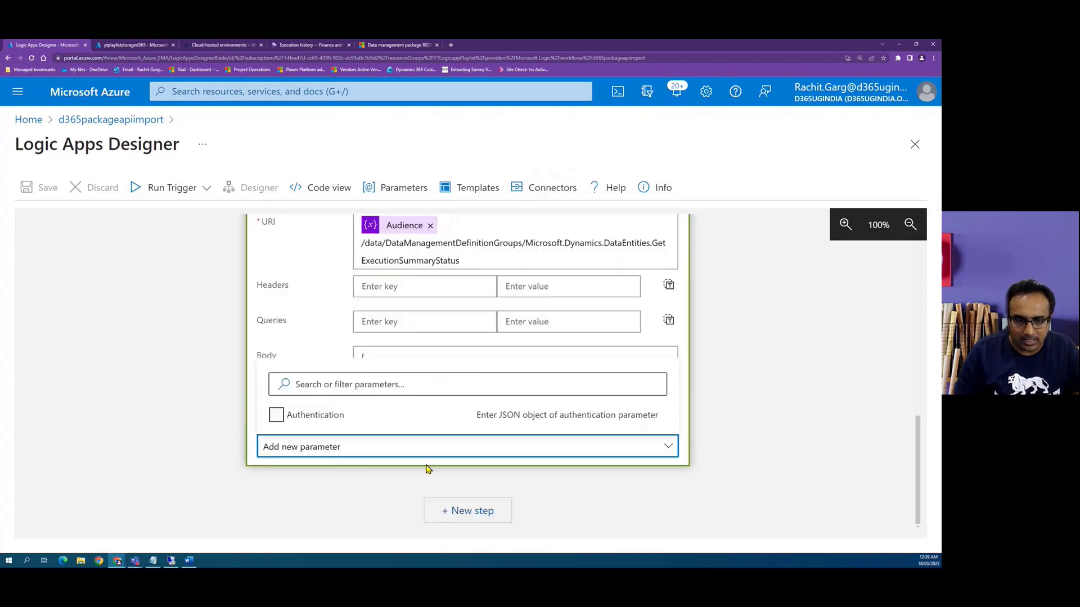
{"action": "left_click", "coordinate": [343, 415]}
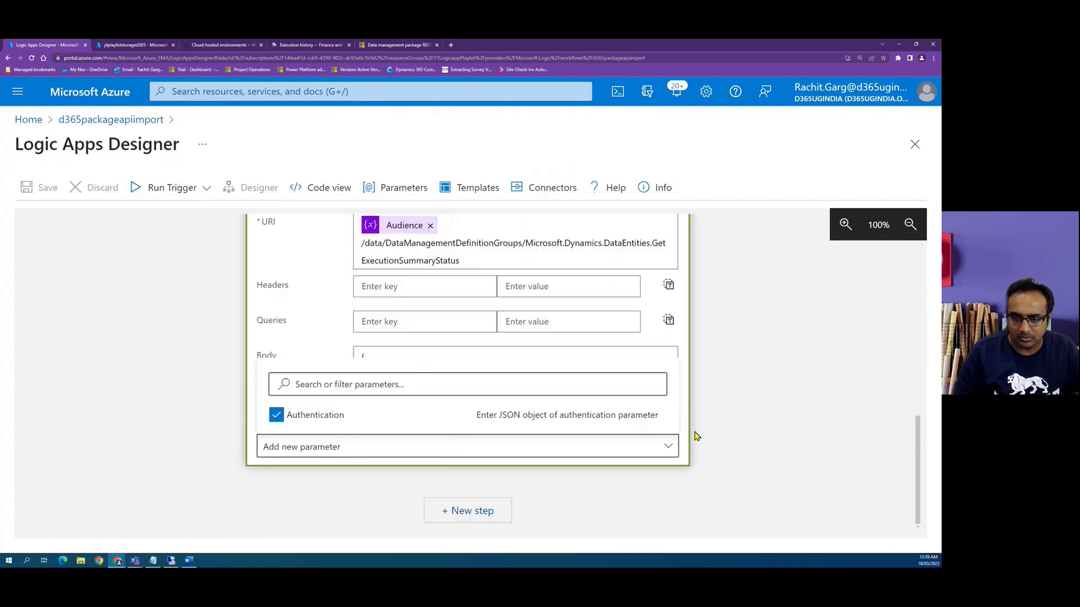
Set the CheckStatus action's authentication type to Active Directory OAuth.
{"action": "left_click", "coordinate": [735, 438]}
{"action": "left_click", "coordinate": [586, 441]}
{"action": "left_click", "coordinate": [586, 441]}
{"action": "left_click", "coordinate": [642, 436]}
{"action": "left_click", "coordinate": [422, 363]}
{"action": "scroll", "coordinate": [549, 381], "scroll_direction": "down", "scroll_amount": 3}
Fill CheckStatus authentication's Tenant, Audience, Client ID and Secret fields with the Tenant ID, Audience, ClientID and Secret variables.
{"action": "left_click", "coordinate": [420, 345]}
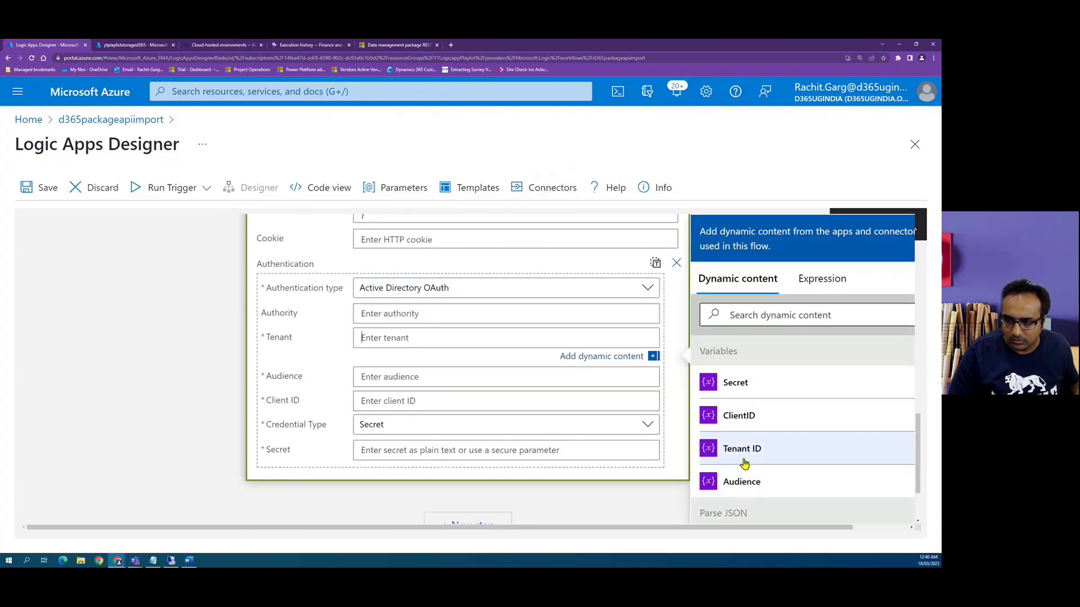
{"action": "left_click", "coordinate": [744, 464]}
{"action": "left_click", "coordinate": [388, 375]}
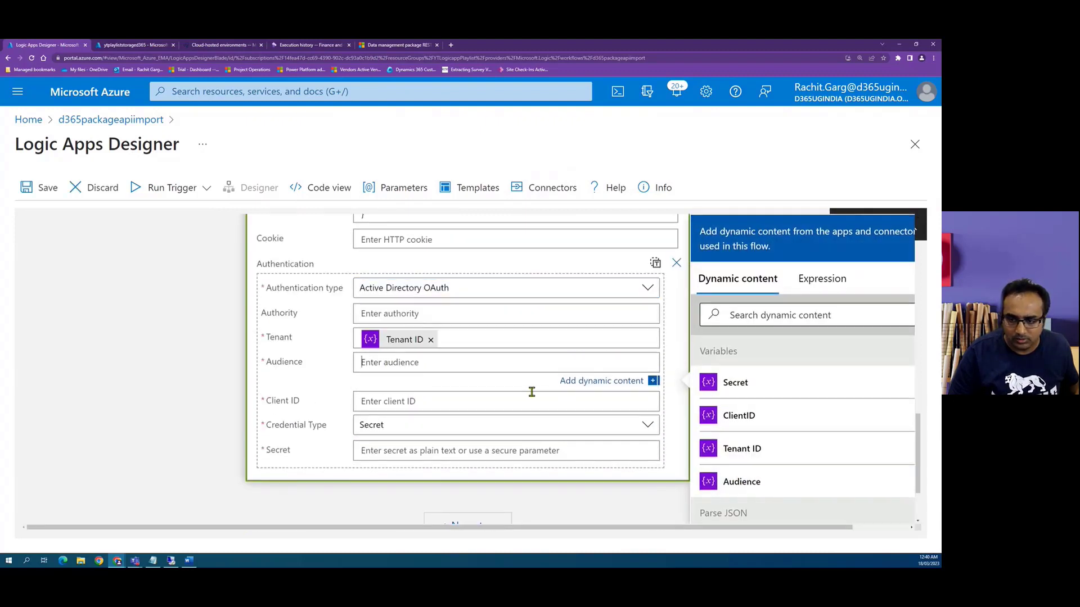
{"action": "left_click", "coordinate": [728, 484]}
{"action": "left_click", "coordinate": [369, 400]}
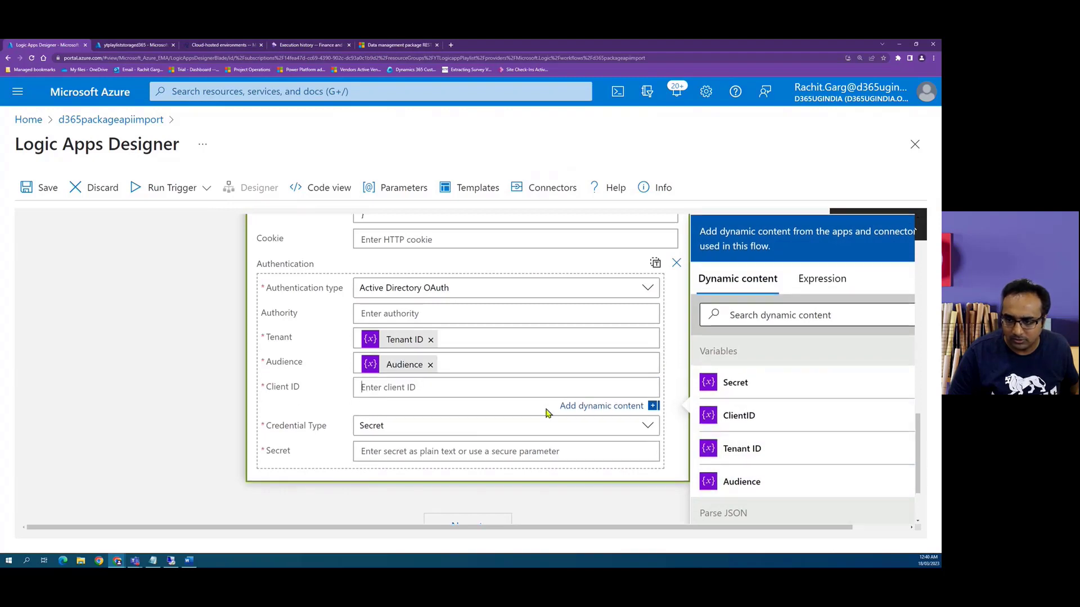
{"action": "left_click", "coordinate": [711, 422]}
{"action": "left_click", "coordinate": [400, 457]}
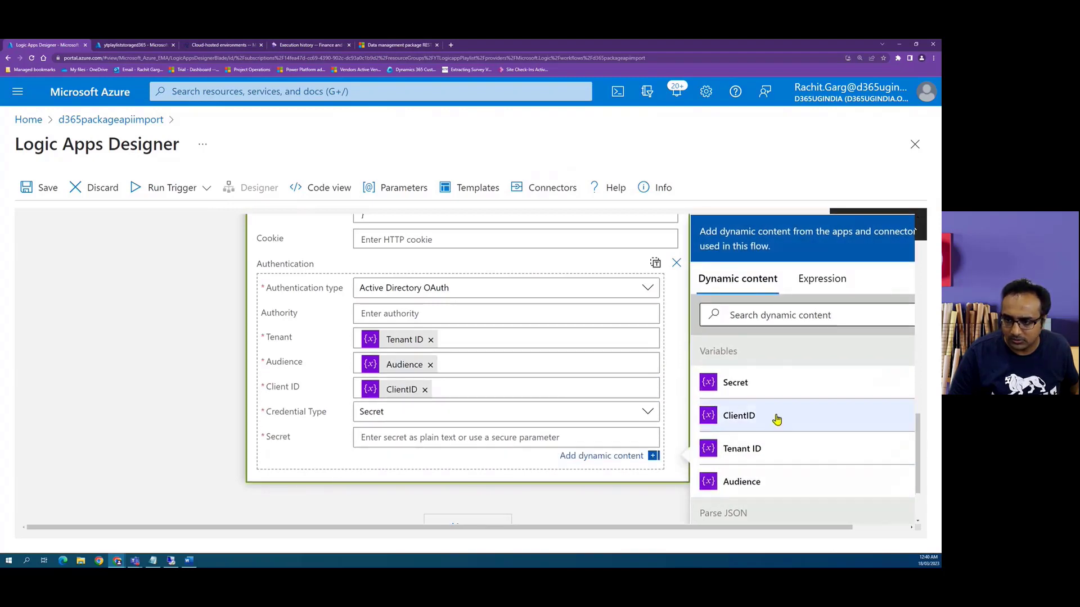
{"action": "left_click", "coordinate": [735, 383]}
Save the logic app, run it again and dismiss the notifications.
{"action": "left_click", "coordinate": [38, 189]}
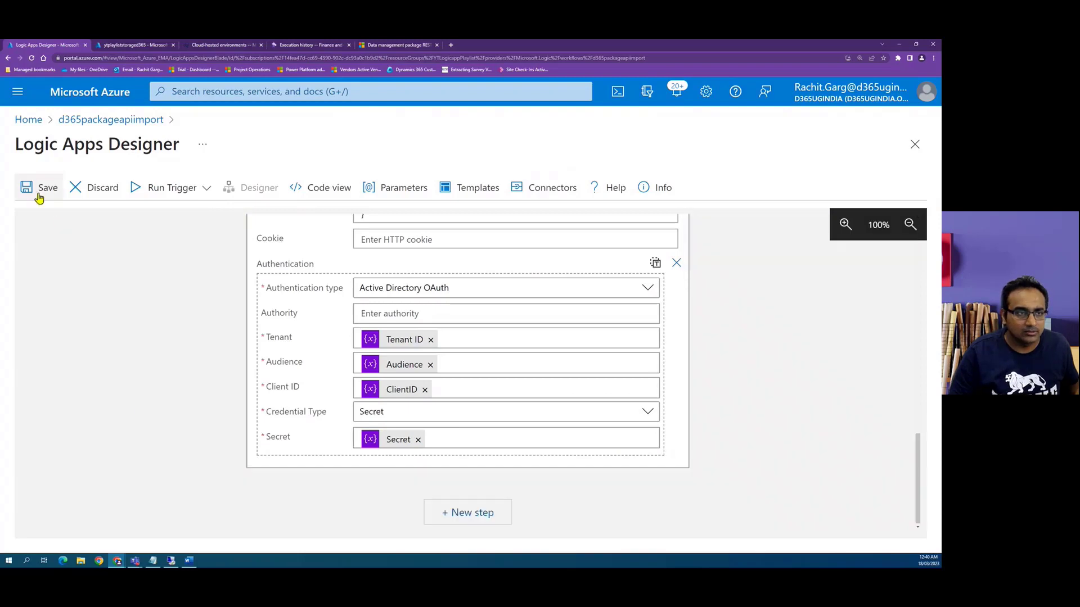
{"action": "left_click", "coordinate": [204, 193]}
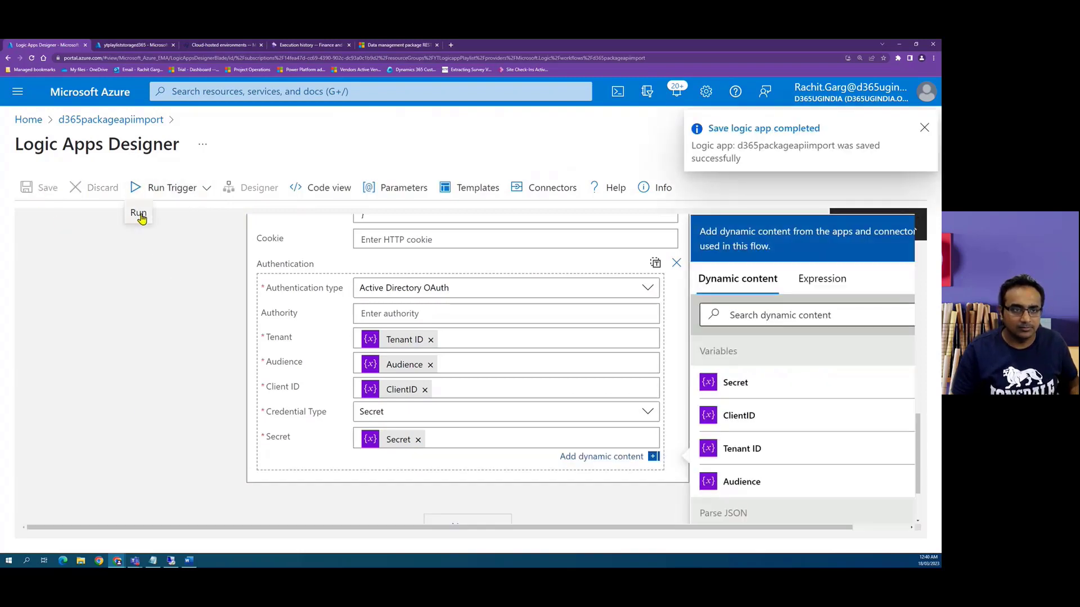
{"action": "left_click", "coordinate": [139, 214]}
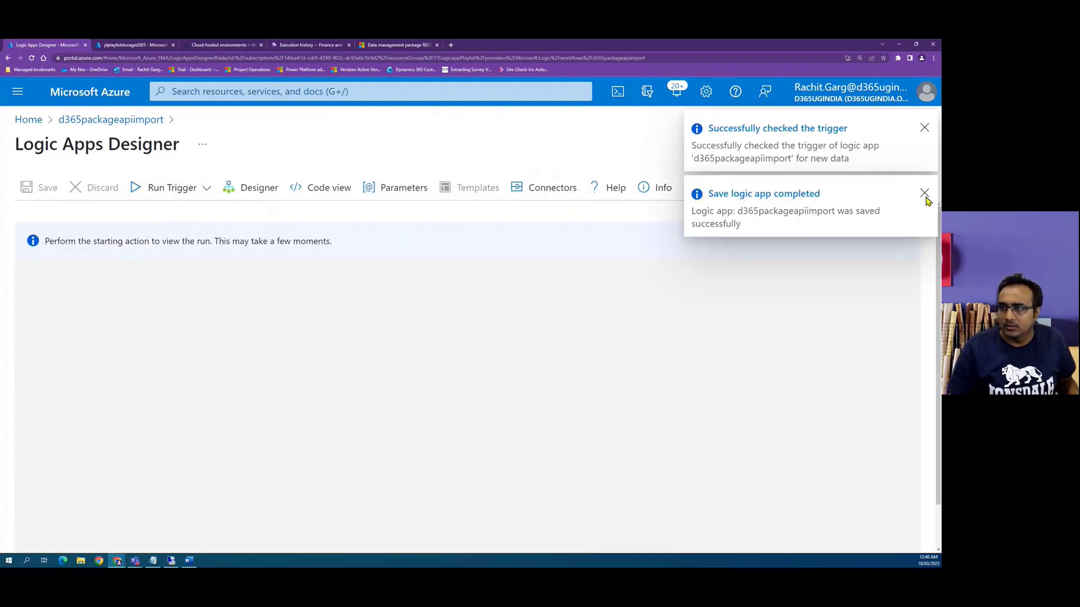
{"action": "left_click", "coordinate": [924, 193]}
{"action": "left_click", "coordinate": [924, 128]}
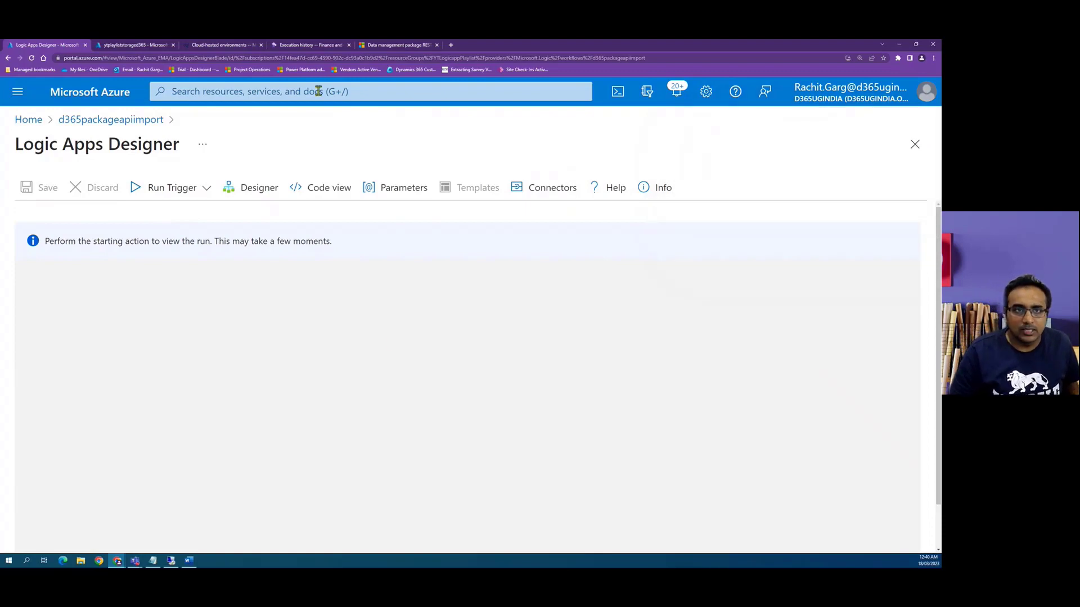
Switch to Finance and Operations, refresh the import's execution history and highlight the unique part of the newest job ID.
{"action": "left_click", "coordinate": [283, 46]}
{"action": "left_click", "coordinate": [893, 112]}
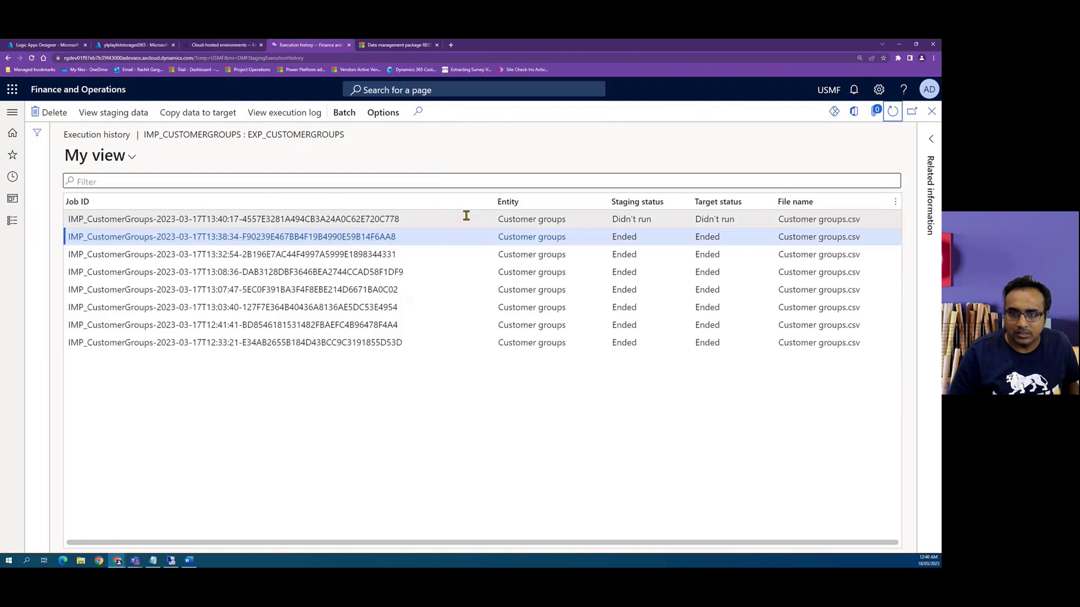
{"action": "left_click", "coordinate": [513, 223]}
{"action": "left_click_drag", "start_coordinate": [409, 219], "coordinate": [243, 219]}
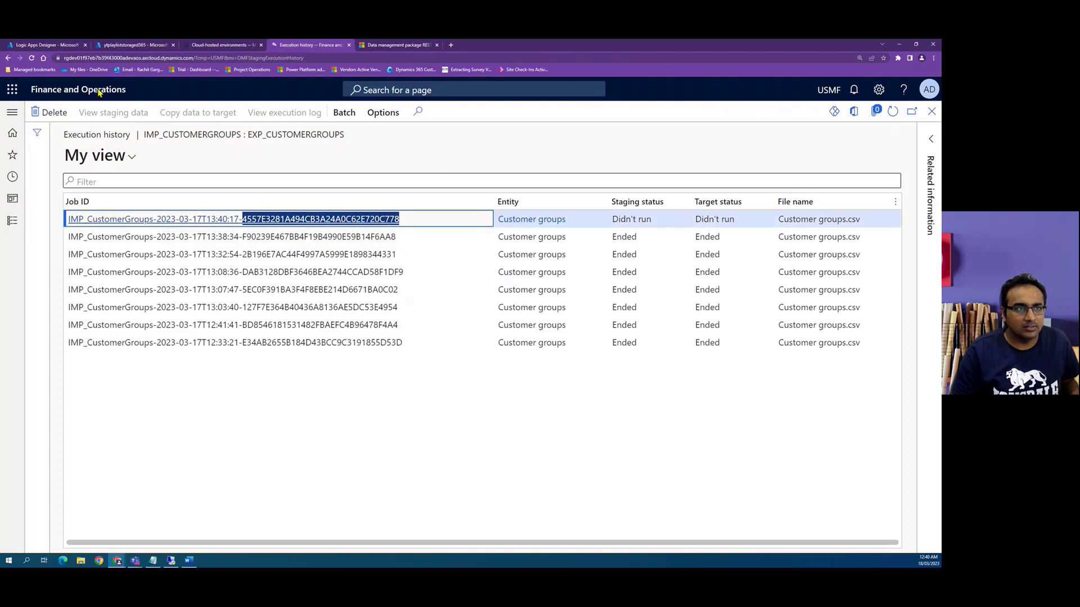
Switch back to the logic app run and examine the execution ID value in the Parse JSON output body.
{"action": "left_click", "coordinate": [45, 44]}
{"action": "scroll", "coordinate": [715, 387], "scroll_direction": "down", "scroll_amount": 4}
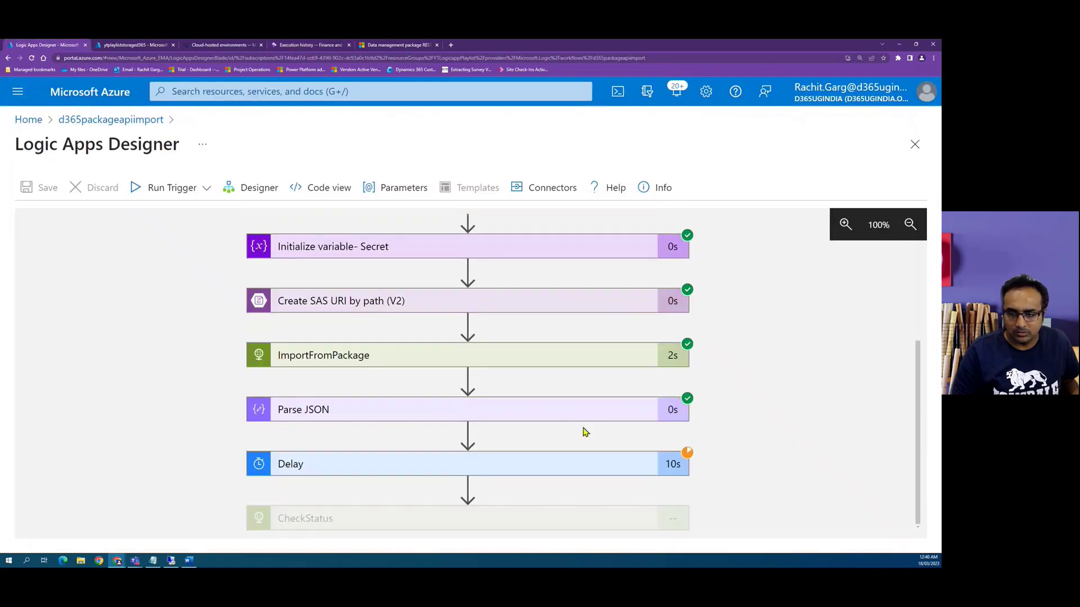
{"action": "left_click", "coordinate": [527, 415]}
{"action": "scroll", "coordinate": [505, 384], "scroll_direction": "down", "scroll_amount": 5}
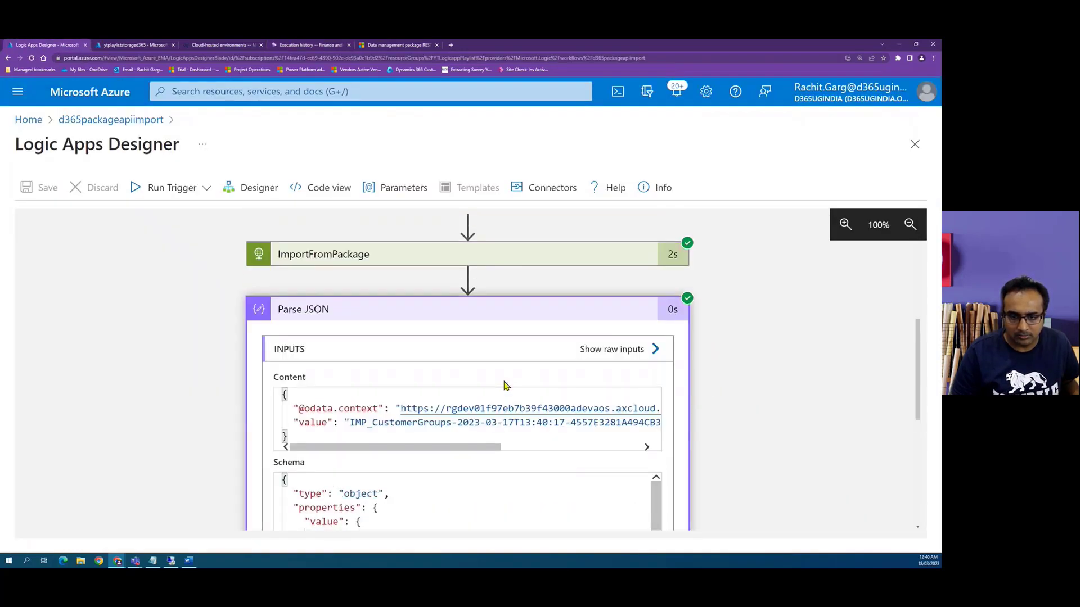
{"action": "scroll", "coordinate": [433, 409], "scroll_direction": "down", "scroll_amount": 3}
{"action": "scroll", "coordinate": [431, 427], "scroll_direction": "down", "scroll_amount": 4}
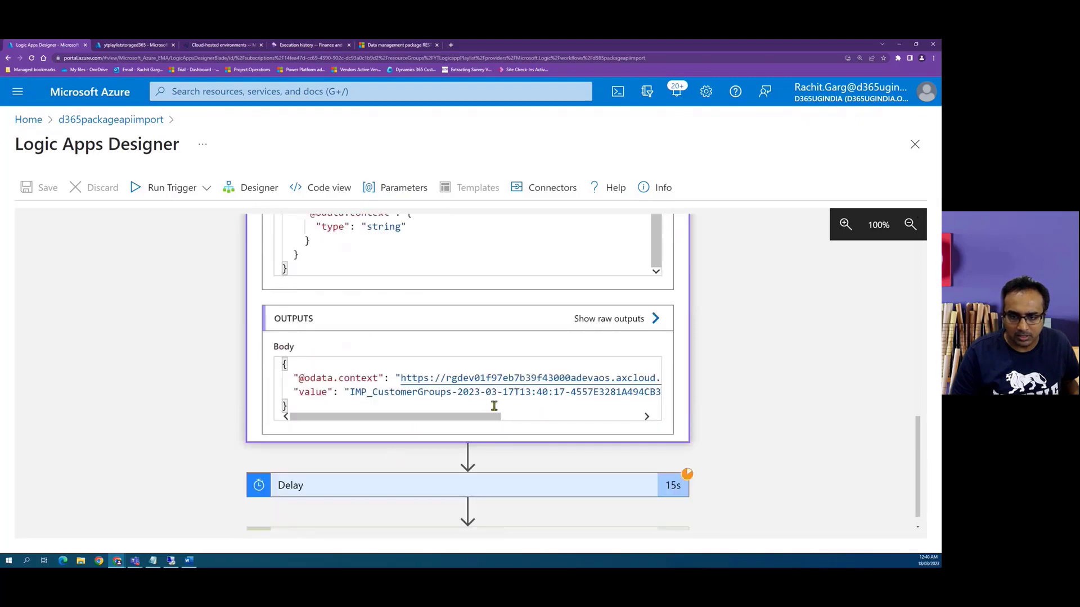
{"action": "left_click_drag", "start_coordinate": [478, 417], "coordinate": [555, 420]}
{"action": "left_click_drag", "start_coordinate": [609, 393], "coordinate": [291, 392]}
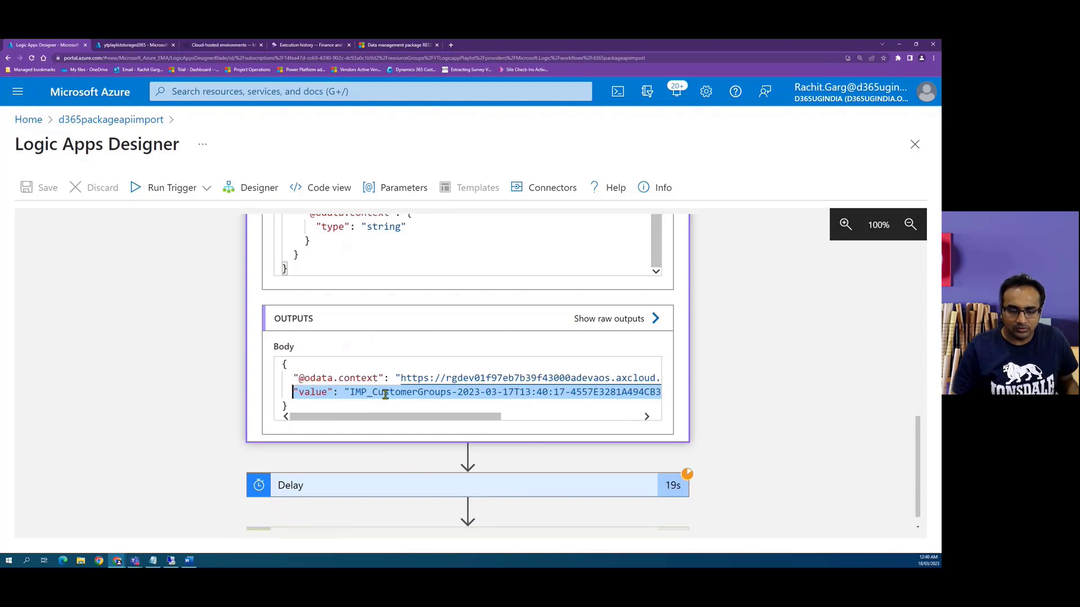
Refresh the execution history in Finance and Operations again to check the newest job's staging and target status.
{"action": "left_click", "coordinate": [281, 46]}
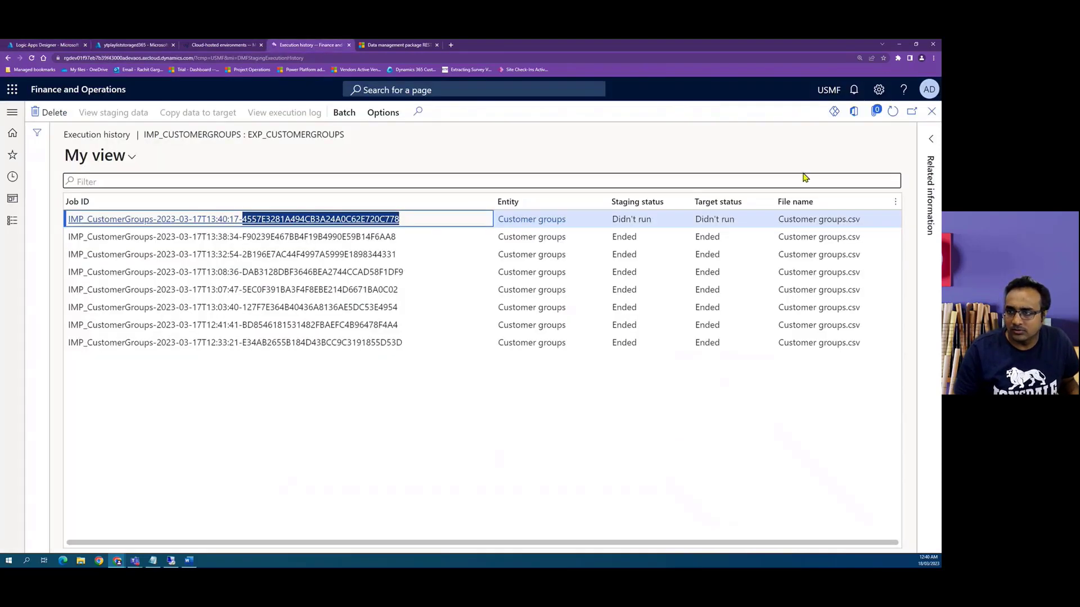
{"action": "left_click", "coordinate": [893, 110]}
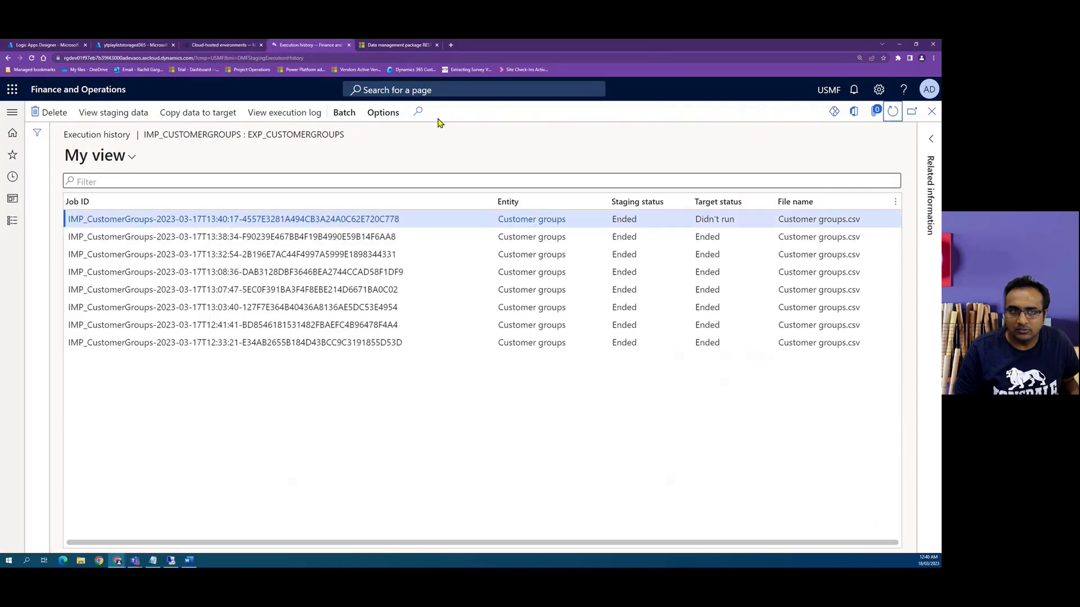
Switch to the logic app run, expand the Delay and CheckStatus actions and examine the status value in the CheckStatus output body.
{"action": "left_click", "coordinate": [45, 46]}
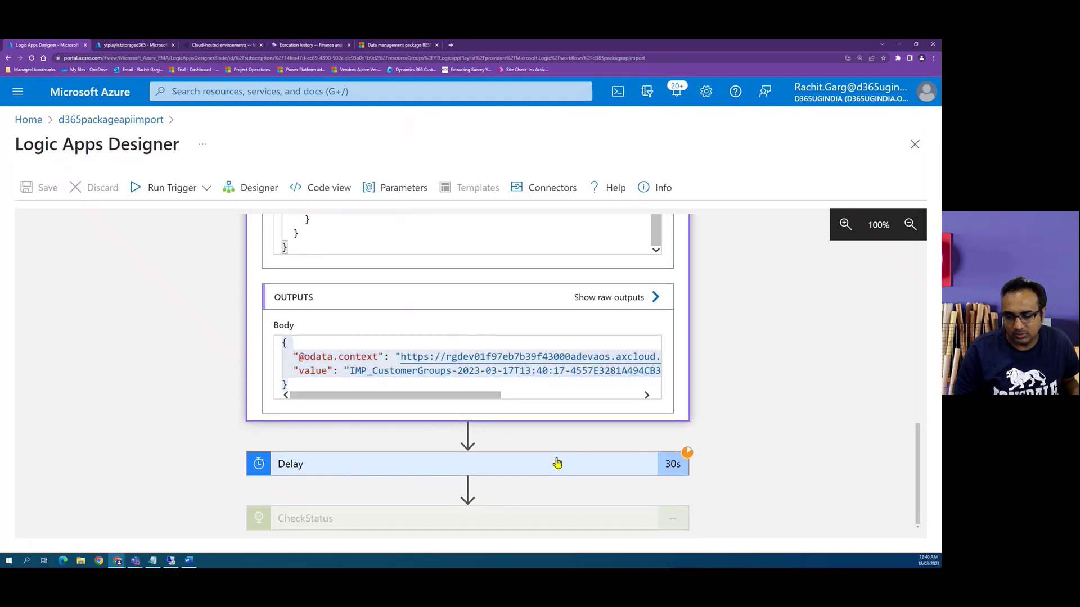
{"action": "left_click", "coordinate": [557, 463]}
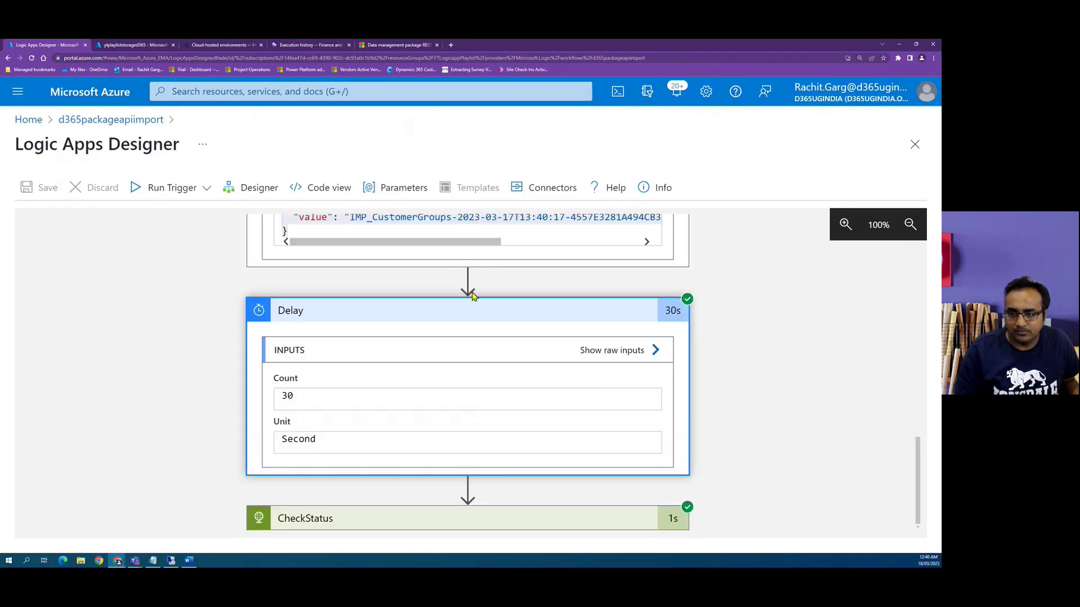
{"action": "left_click", "coordinate": [556, 515]}
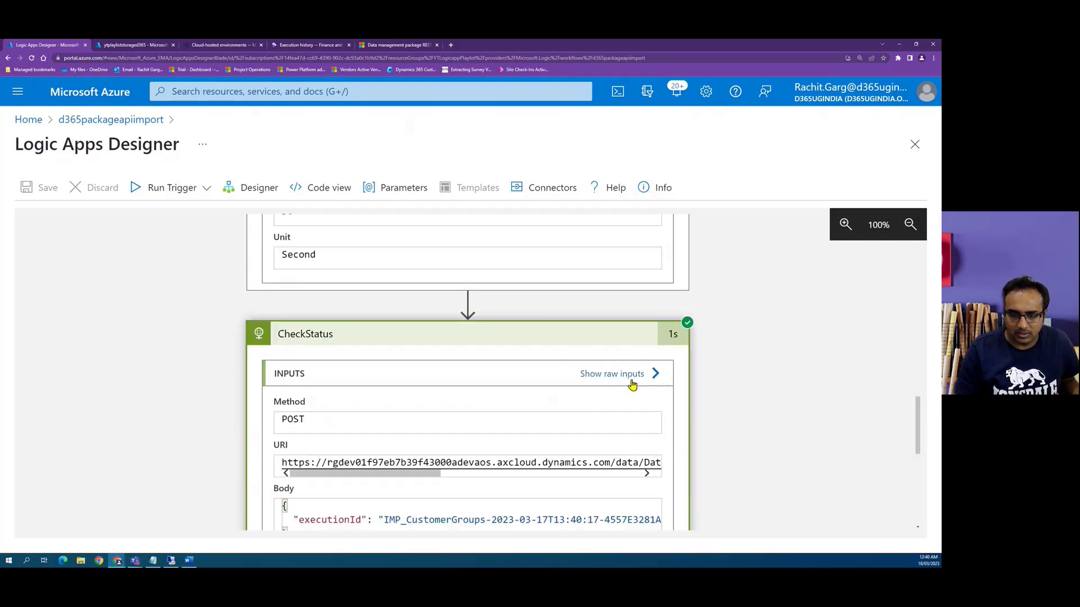
{"action": "scroll", "coordinate": [472, 420], "scroll_direction": "down", "scroll_amount": 7}
{"action": "scroll", "coordinate": [379, 418], "scroll_direction": "down", "scroll_amount": 5}
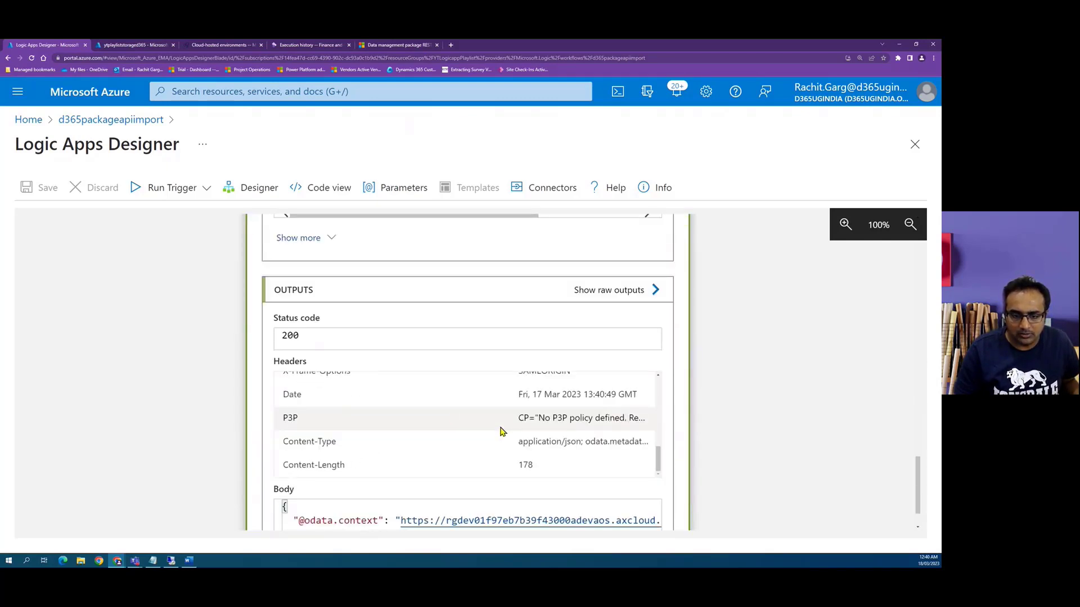
{"action": "left_click_drag", "start_coordinate": [327, 479], "coordinate": [422, 475]}
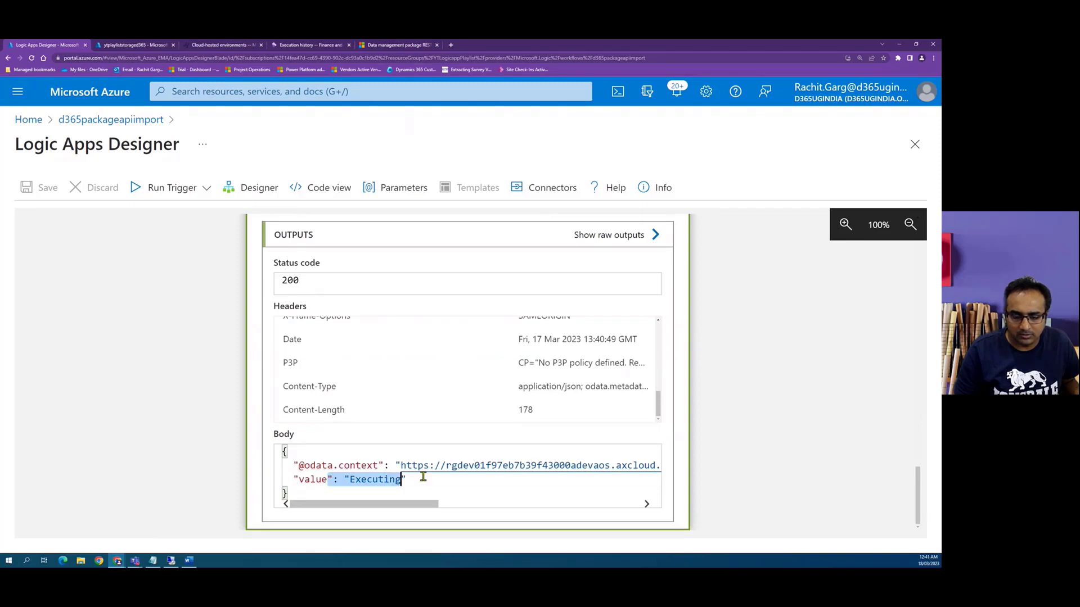
Switch to Finance and Operations and refresh the execution history to recheck the newest job's target status.
{"action": "left_click", "coordinate": [309, 45]}
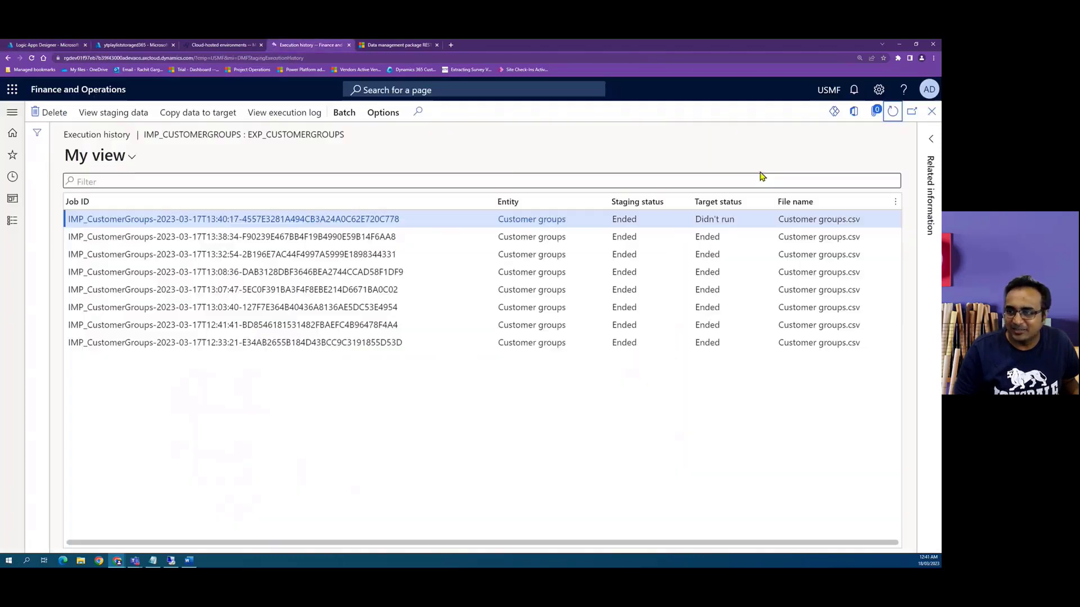
{"action": "left_click", "coordinate": [894, 114]}
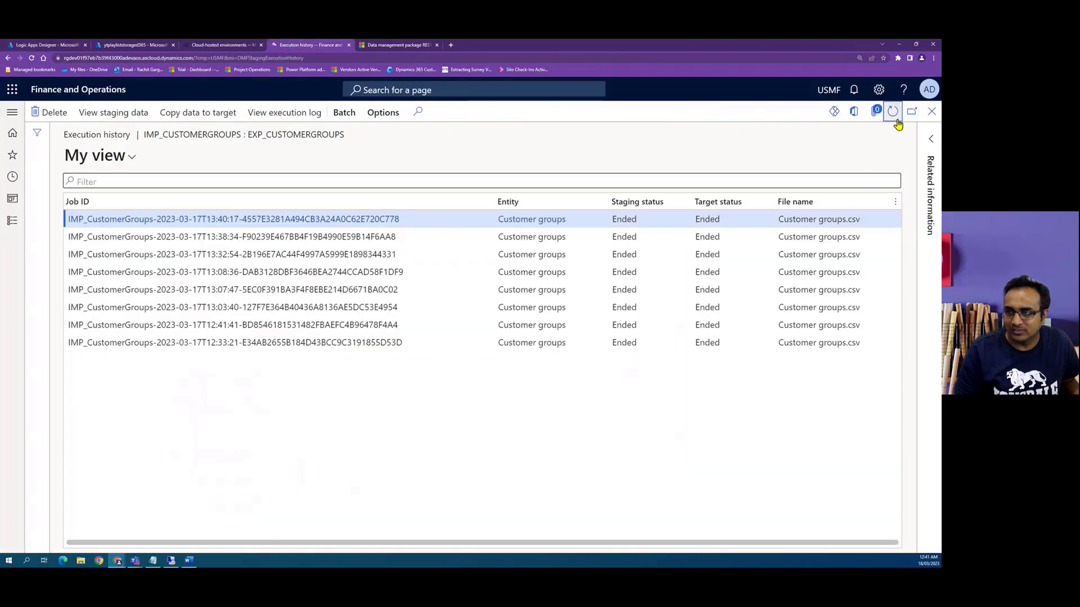
Switch back to the logic app run, collapse the Delay and CheckStatus details and review the run's actions back to the Recurrence trigger.
{"action": "left_click", "coordinate": [45, 45]}
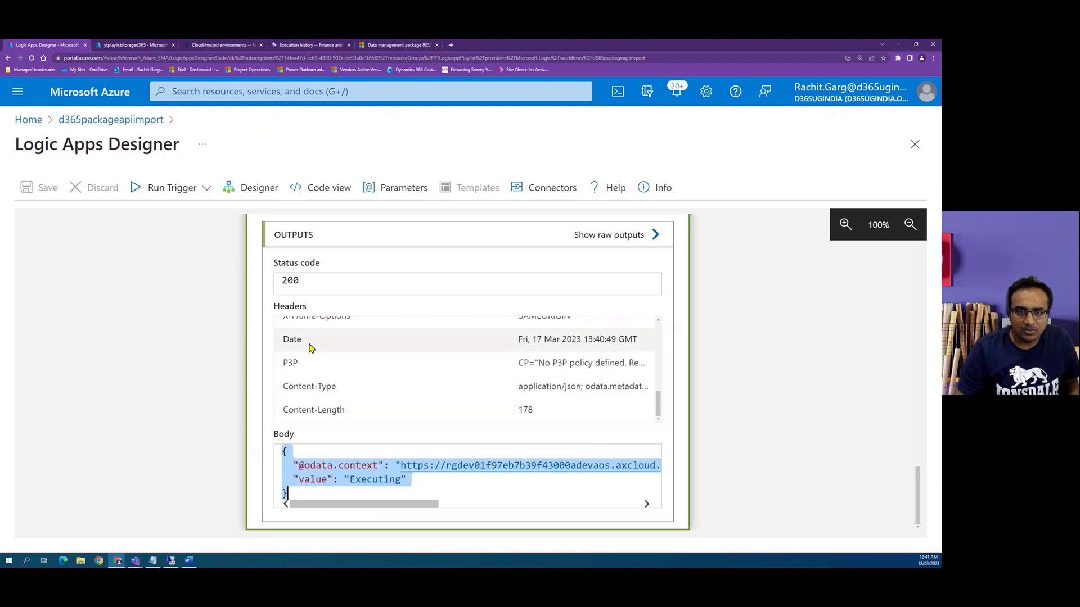
{"action": "scroll", "coordinate": [723, 341], "scroll_direction": "up", "scroll_amount": 3}
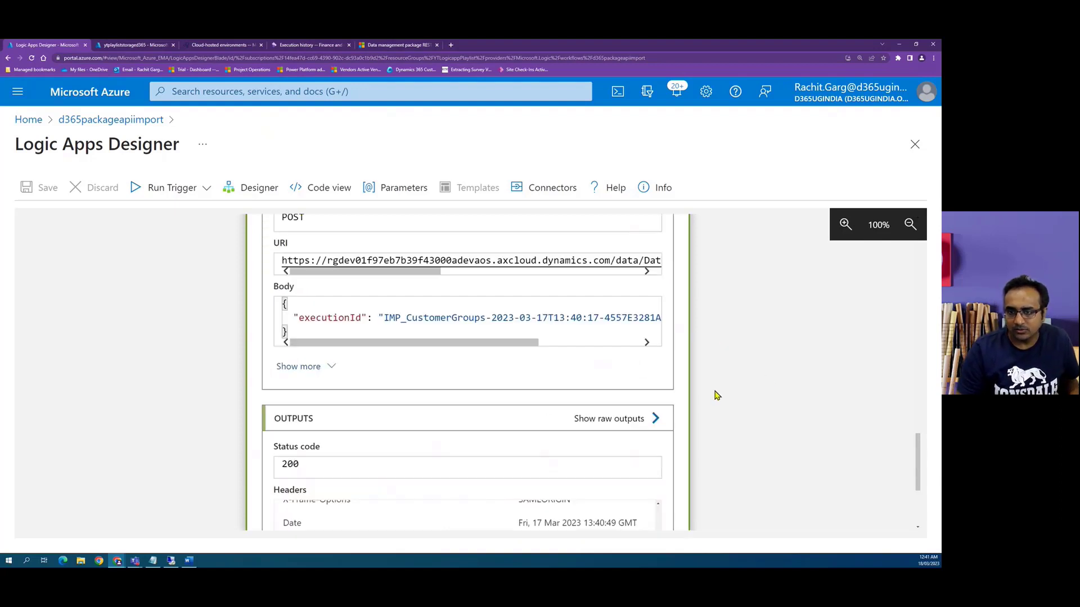
{"action": "scroll", "coordinate": [720, 390], "scroll_direction": "up", "scroll_amount": 3}
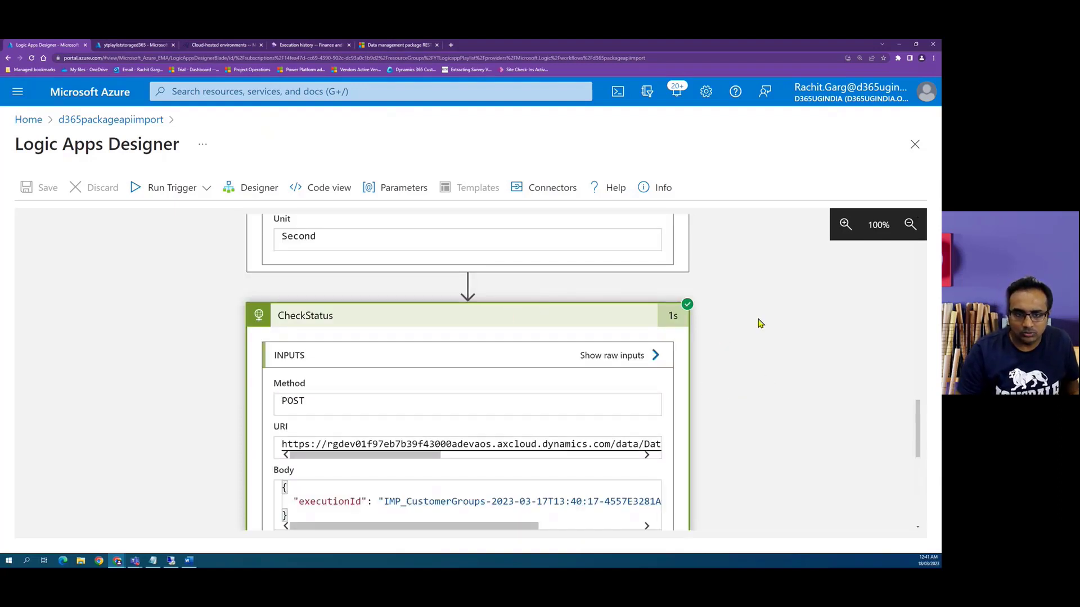
{"action": "scroll", "coordinate": [728, 388], "scroll_direction": "up", "scroll_amount": 3}
{"action": "left_click", "coordinate": [580, 316]}
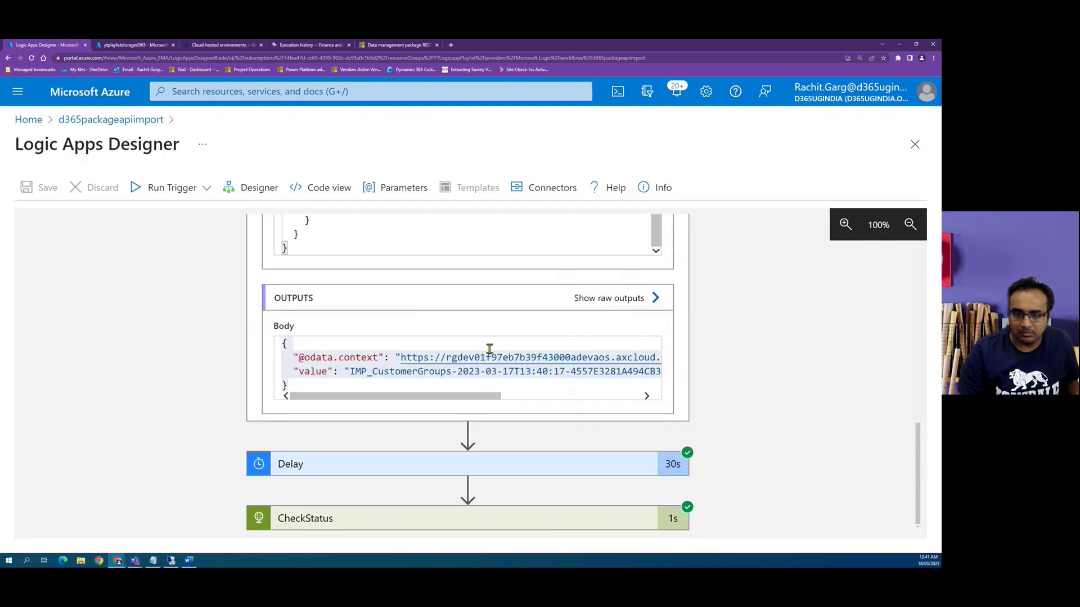
{"action": "scroll", "coordinate": [722, 357], "scroll_direction": "up", "scroll_amount": 3}
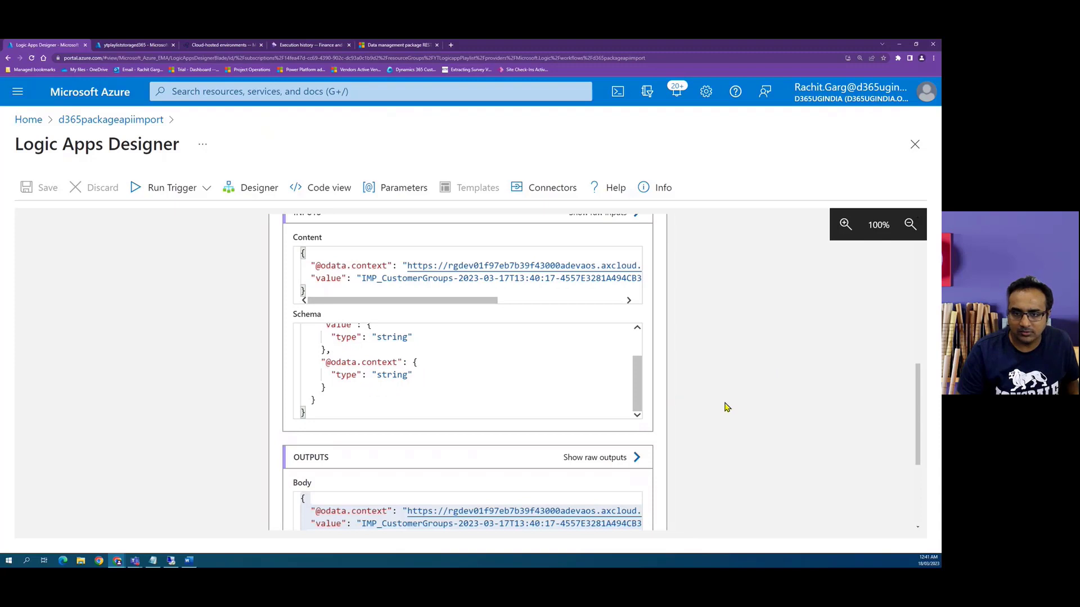
{"action": "scroll", "coordinate": [726, 407], "scroll_direction": "up", "scroll_amount": 15}
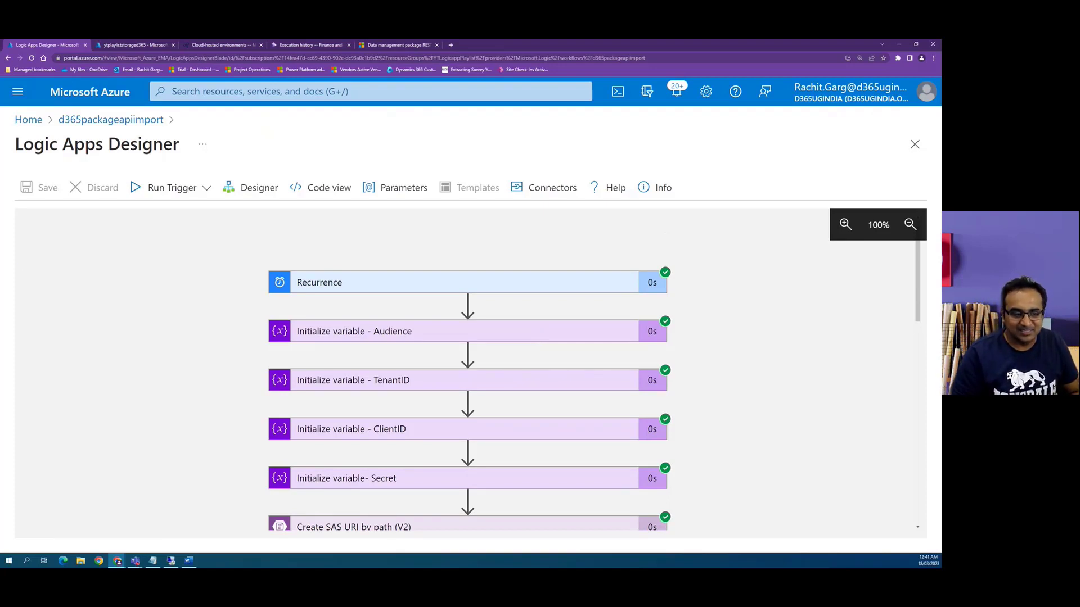
{"action": "key", "text": "alt+Tab"}
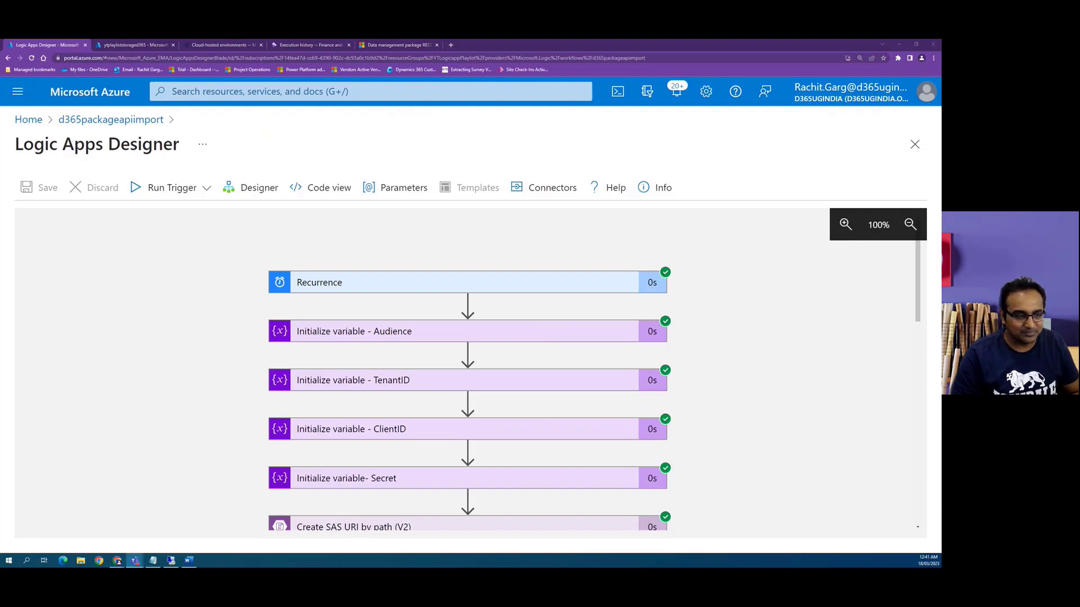